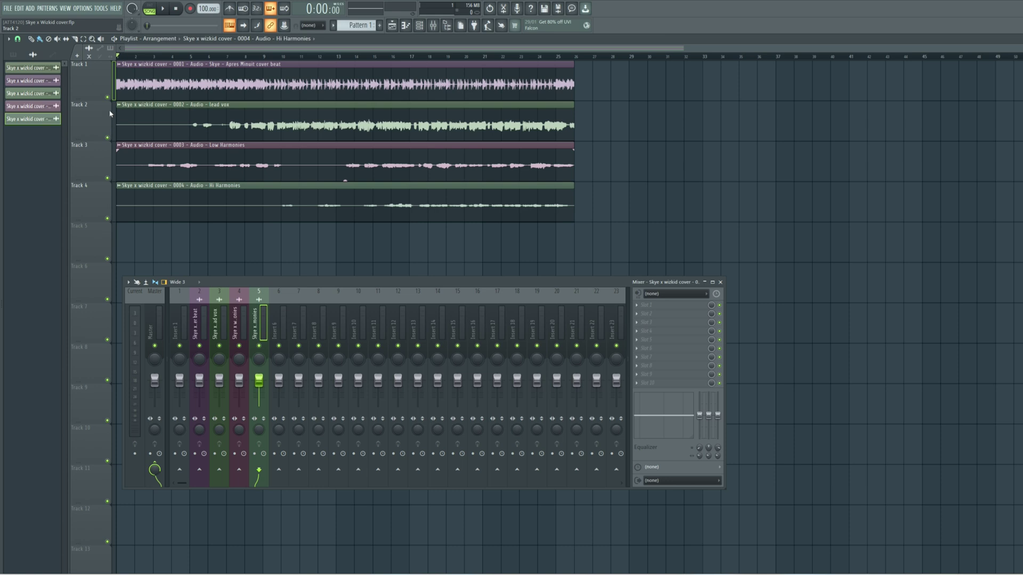
- Mute the Low Harmonies and Hi Harmonies tracks, leaving only the beat and lead vox audible
{"action": "right_click", "coordinate": [108, 98]}
{"action": "left_click", "coordinate": [107, 138]}
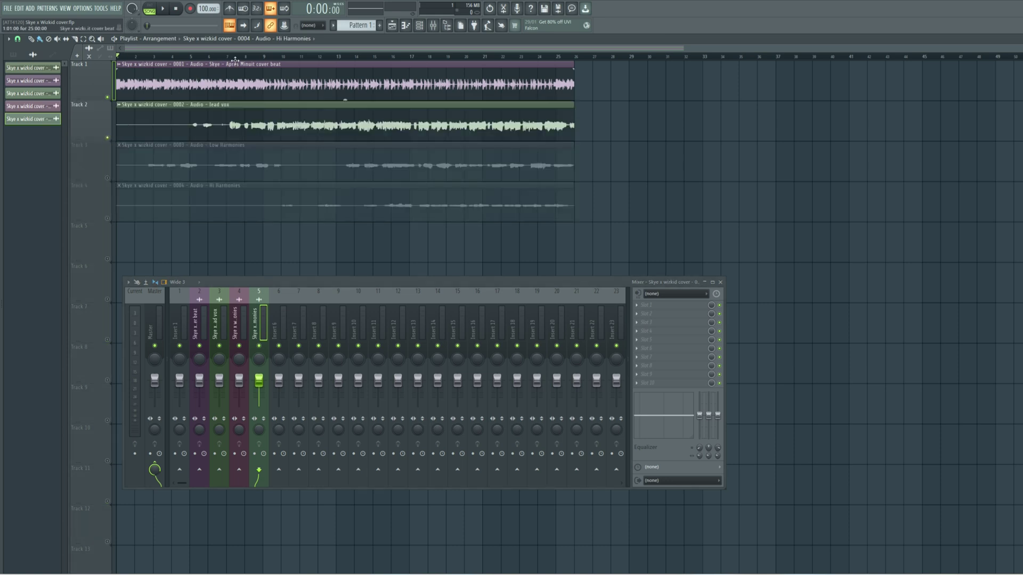
- Select the lead vox clip and load Pitcher into the first effect slot of its mixer track
{"action": "double_click", "coordinate": [283, 132]}
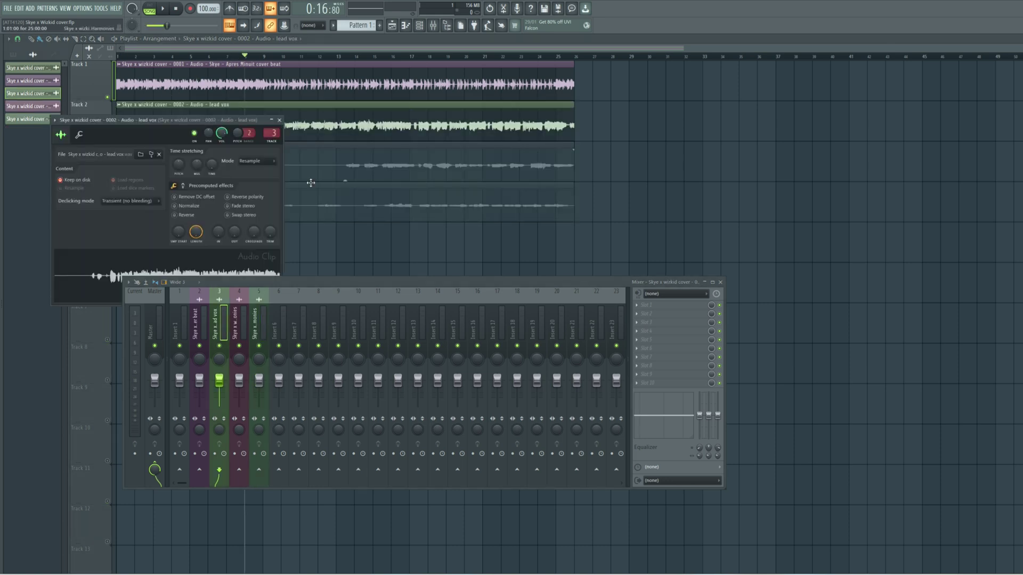
{"action": "left_click", "coordinate": [656, 313]}
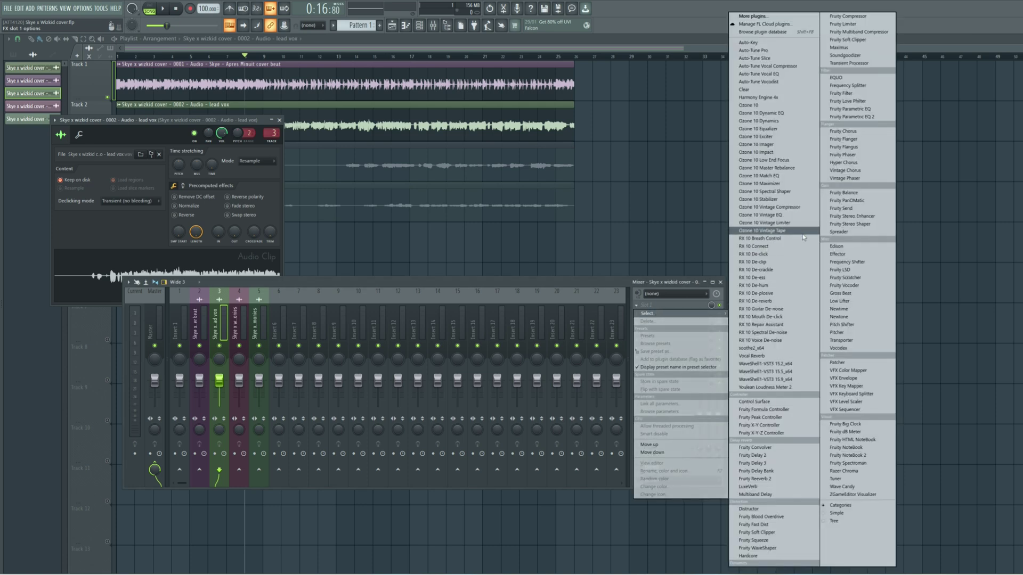
{"action": "left_click", "coordinate": [841, 333]}
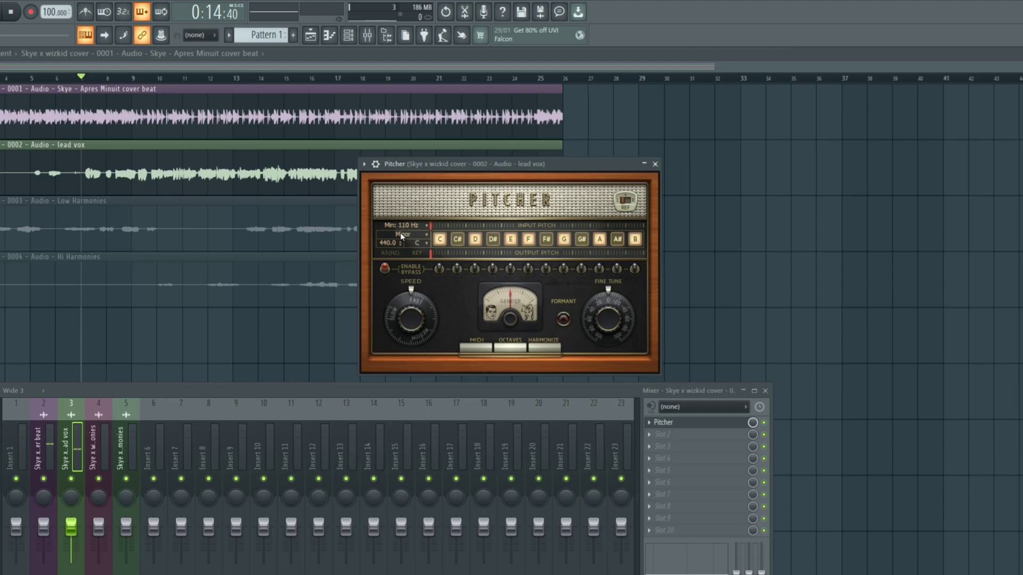
- Set Pitcher's scale to Major with key B and adjust its correction speed
{"action": "left_click", "coordinate": [401, 232]}
{"action": "left_click", "coordinate": [447, 223]}
{"action": "left_click", "coordinate": [429, 243]}
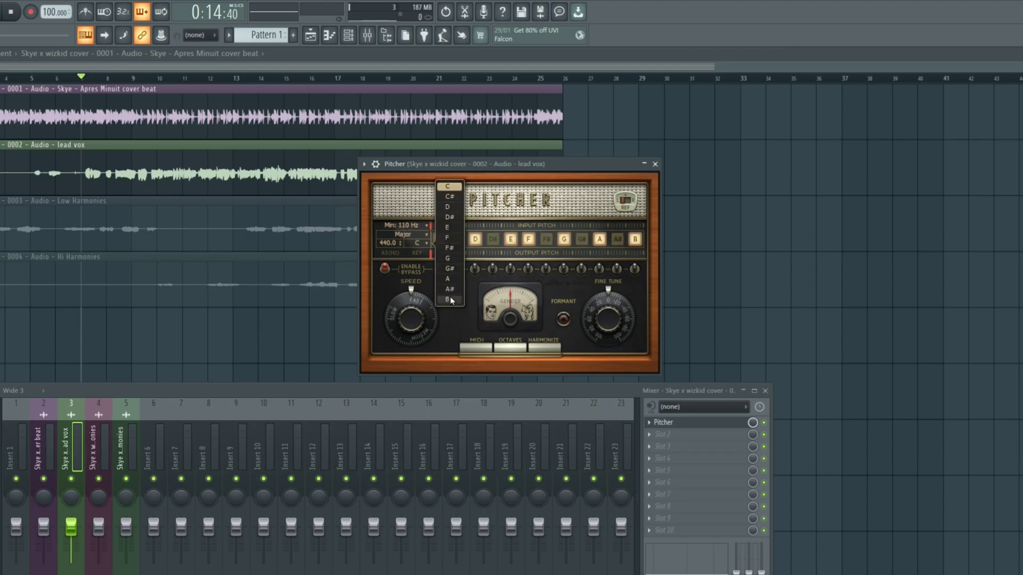
{"action": "left_click", "coordinate": [449, 300]}
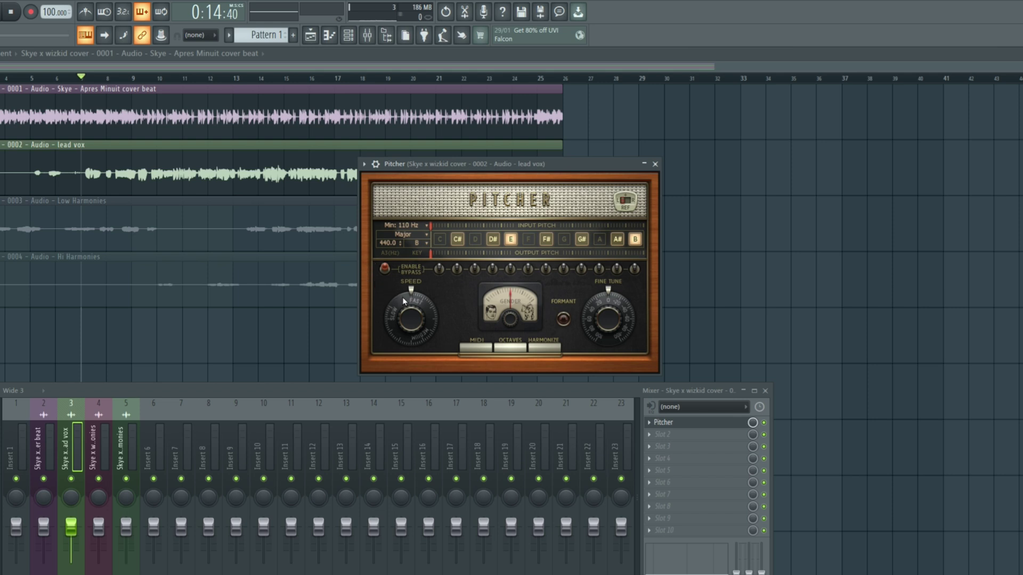
{"action": "left_click_drag", "start_coordinate": [410, 292], "coordinate": [410, 298]}
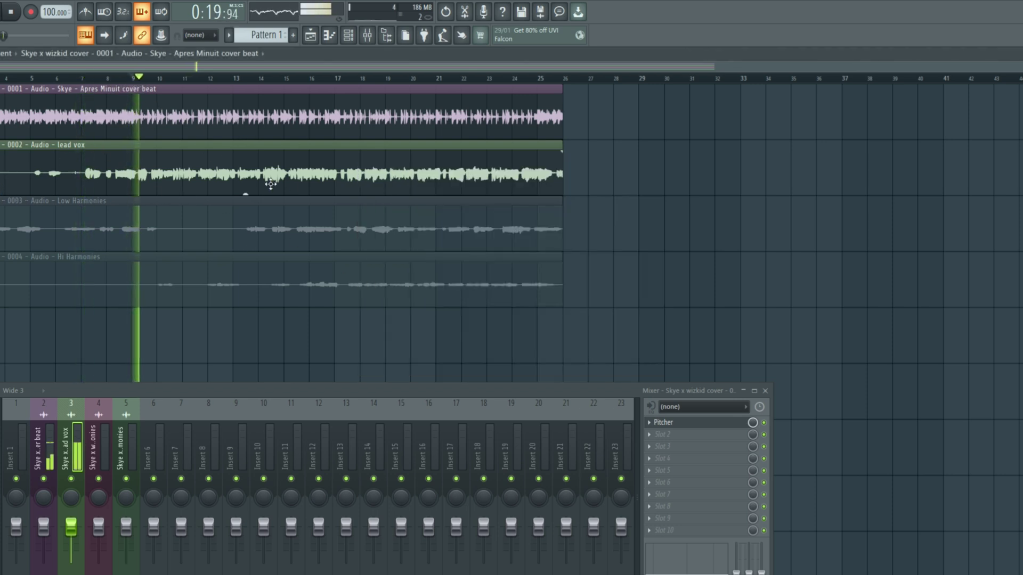
- Reopen Pitcher, audition the lead vox with the beat, and slow the correction speed to medium
{"action": "left_click", "coordinate": [692, 423]}
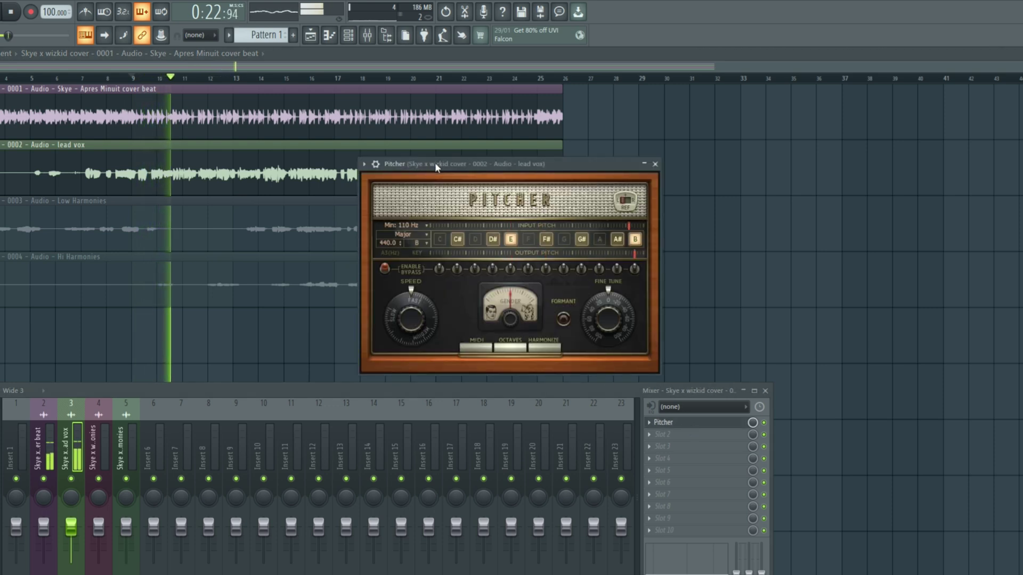
{"action": "left_click_drag", "start_coordinate": [435, 162], "coordinate": [448, 146]}
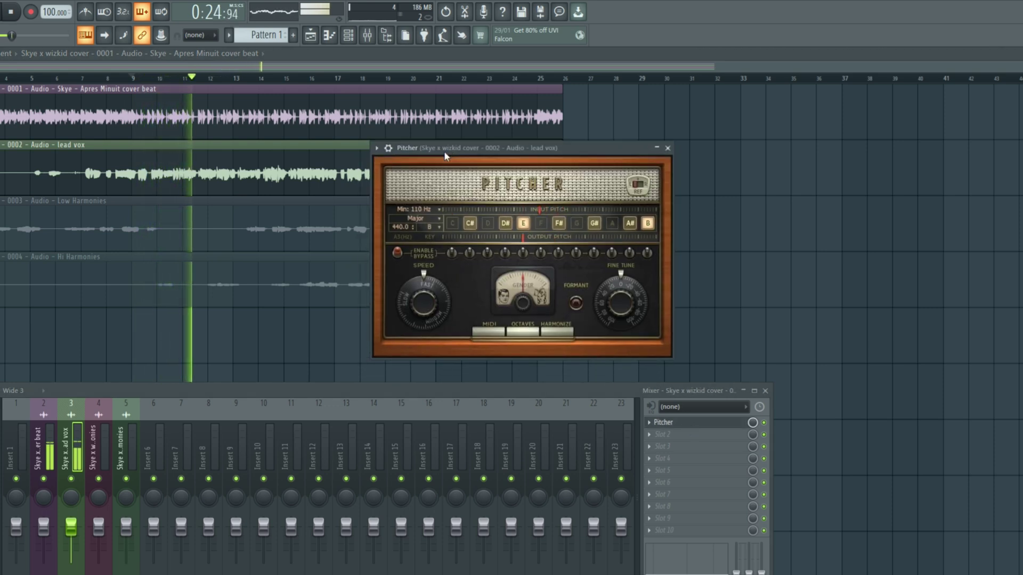
{"action": "key", "text": "space"}
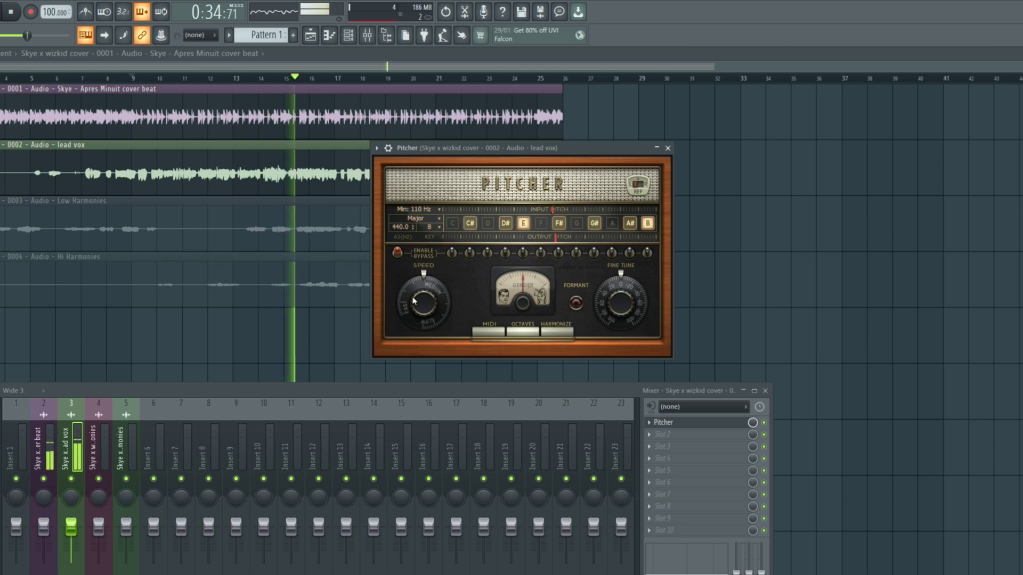
{"action": "key", "text": "space"}
- Compare the lead vox with Pitcher bypassed and enabled during playback, and close the Pitcher window
{"action": "left_click", "coordinate": [388, 147]}
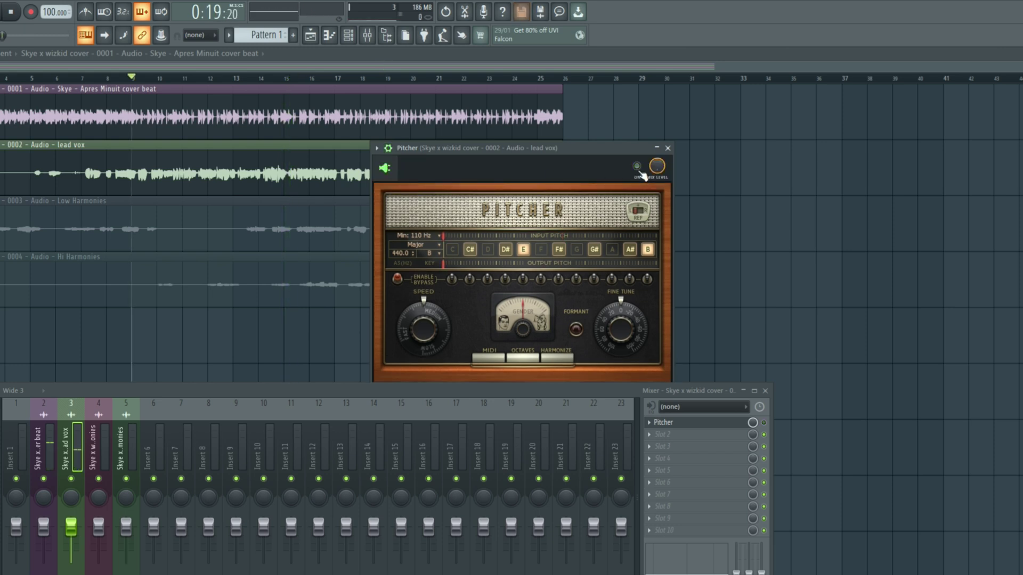
{"action": "key", "text": "space"}
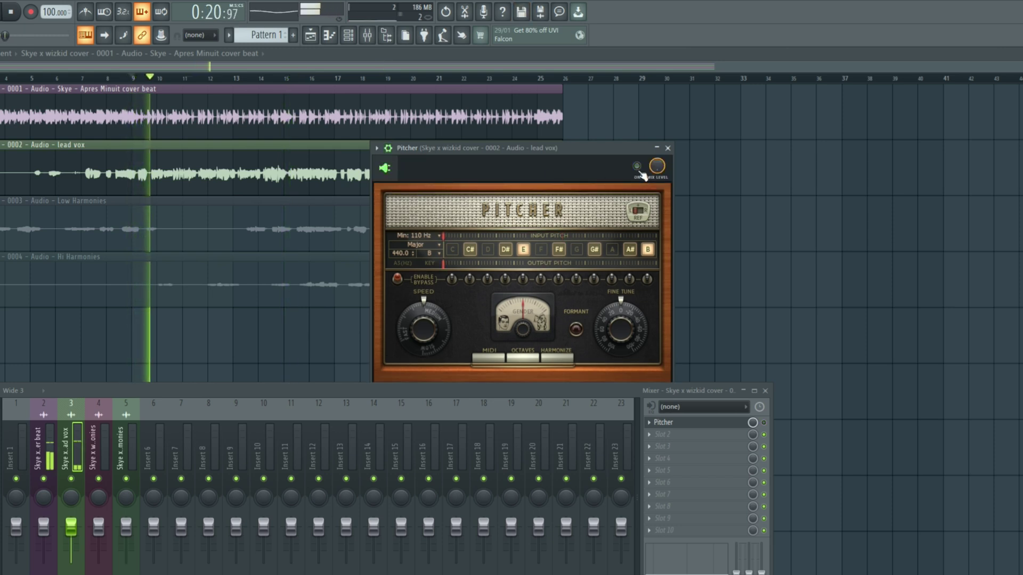
{"action": "key", "text": "space"}
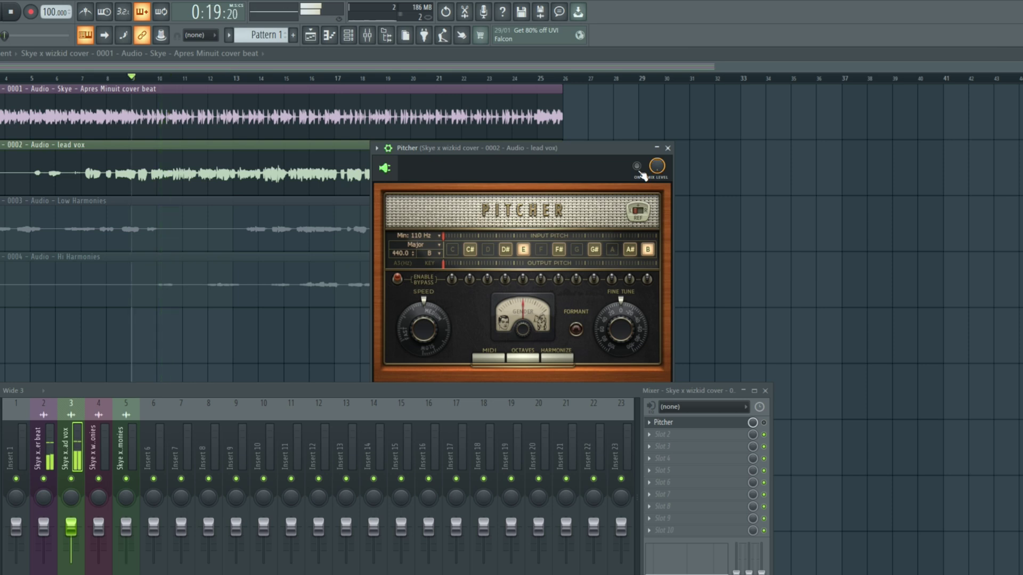
{"action": "key", "text": "space"}
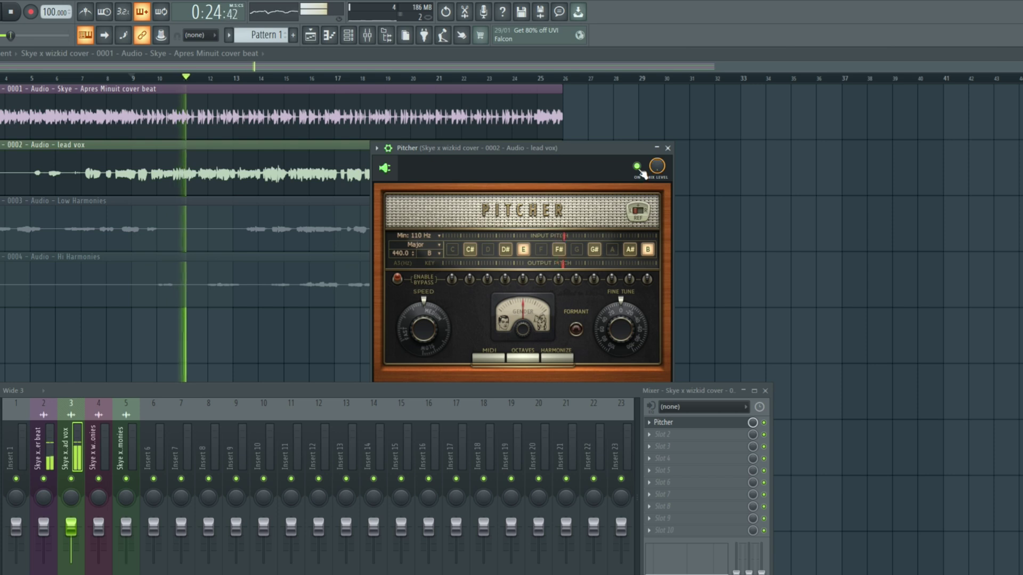
{"action": "key", "text": "space"}
{"action": "left_click", "coordinate": [668, 147]}
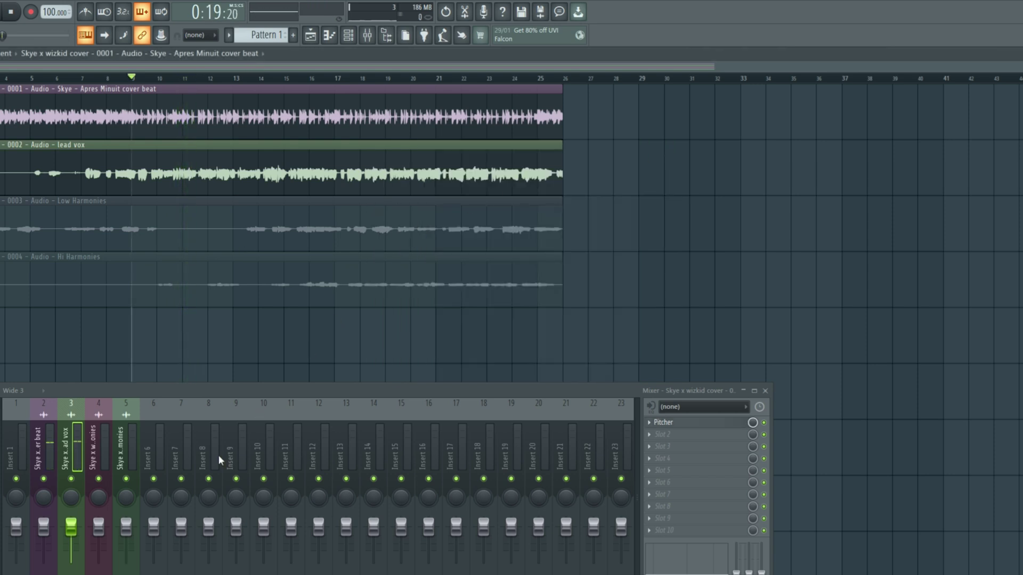
- Load Fruity Parametric EQ 2 into the lead vox's second effect slot and move its window clear of the track list
{"action": "left_click", "coordinate": [663, 437]}
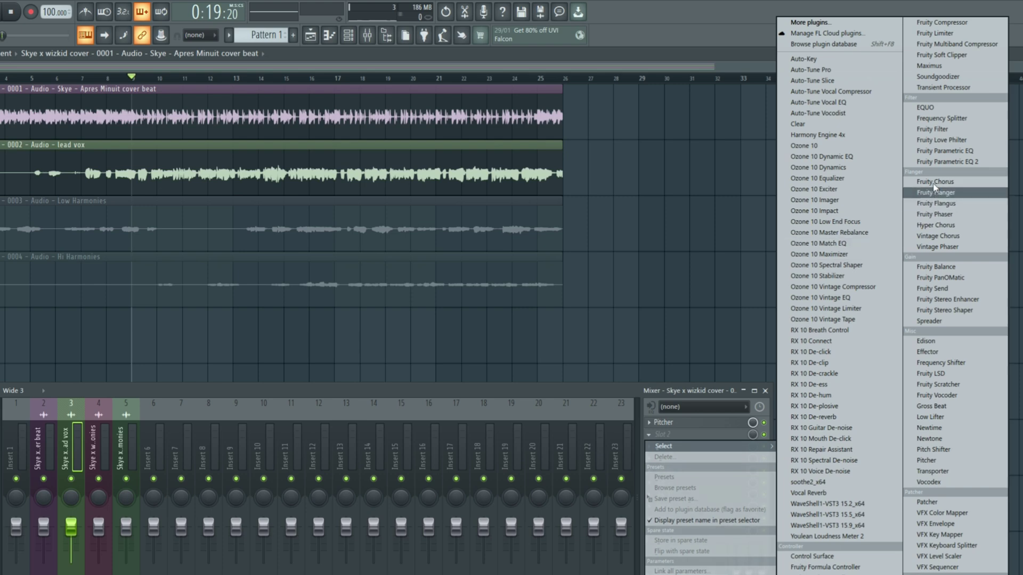
{"action": "left_click", "coordinate": [946, 162]}
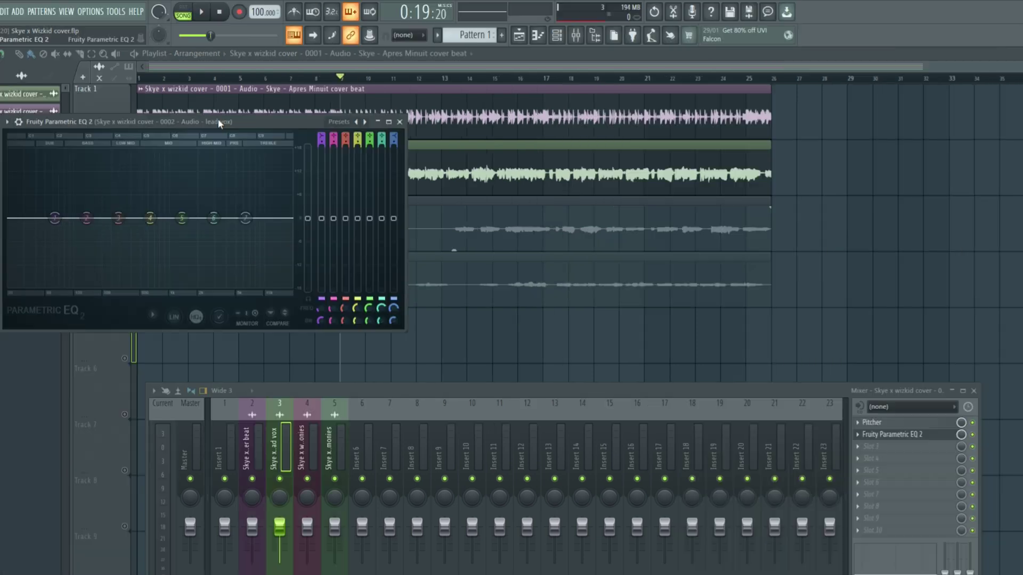
{"action": "left_click_drag", "start_coordinate": [218, 122], "coordinate": [466, 179]}
{"action": "scroll", "coordinate": [508, 162], "scroll_direction": "down", "scroll_amount": 1}
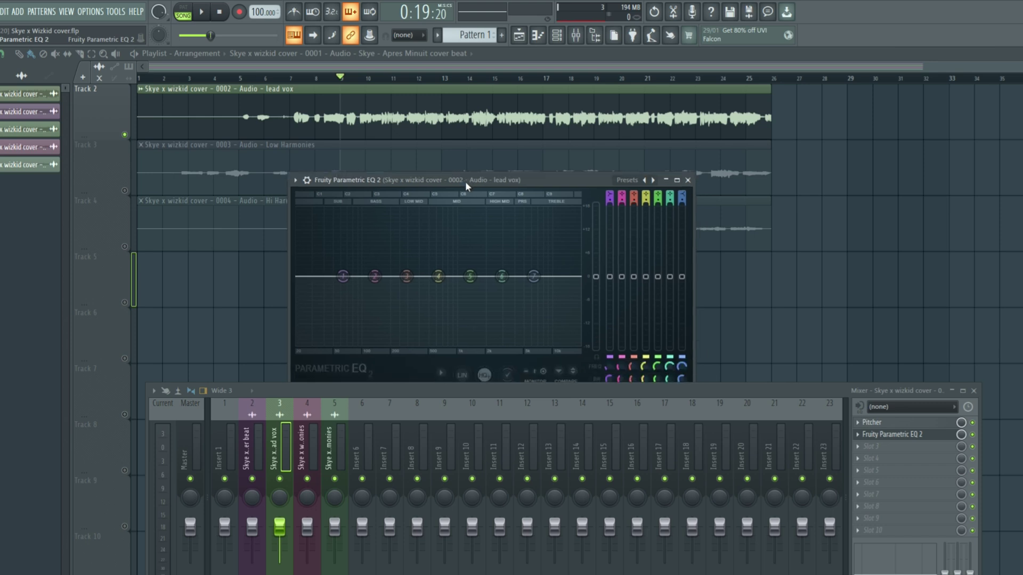
- Lower EQ band 1's low shelf by about 3.5 dB and nudge band 7 slightly lower in frequency
{"action": "left_click_drag", "start_coordinate": [342, 277], "coordinate": [342, 280]}
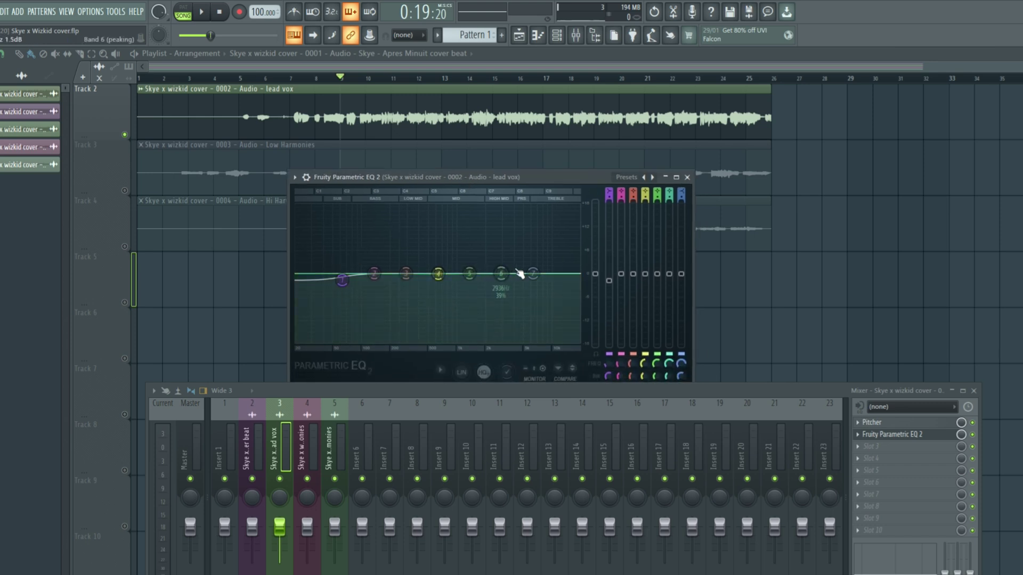
{"action": "left_click_drag", "start_coordinate": [501, 277], "coordinate": [502, 283]}
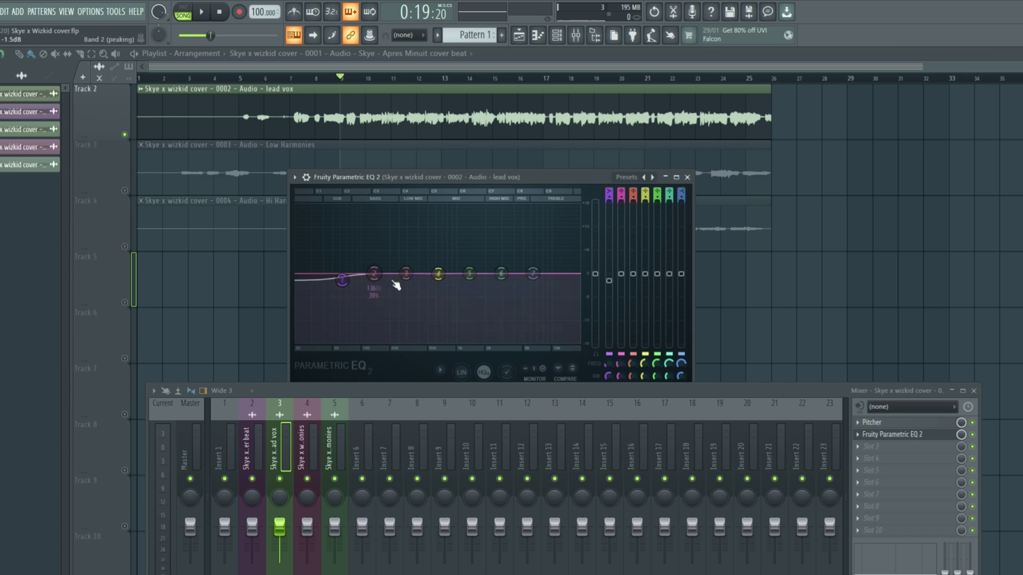
{"action": "left_click_drag", "start_coordinate": [533, 274], "coordinate": [527, 275]}
{"action": "left_click_drag", "start_coordinate": [342, 280], "coordinate": [324, 289]}
- Change EQ band 1 to a Steep 8 high pass and raise its cutoff to about 97 Hz
{"action": "right_click", "coordinate": [323, 287]}
{"action": "mouse_move", "coordinate": [339, 317]}
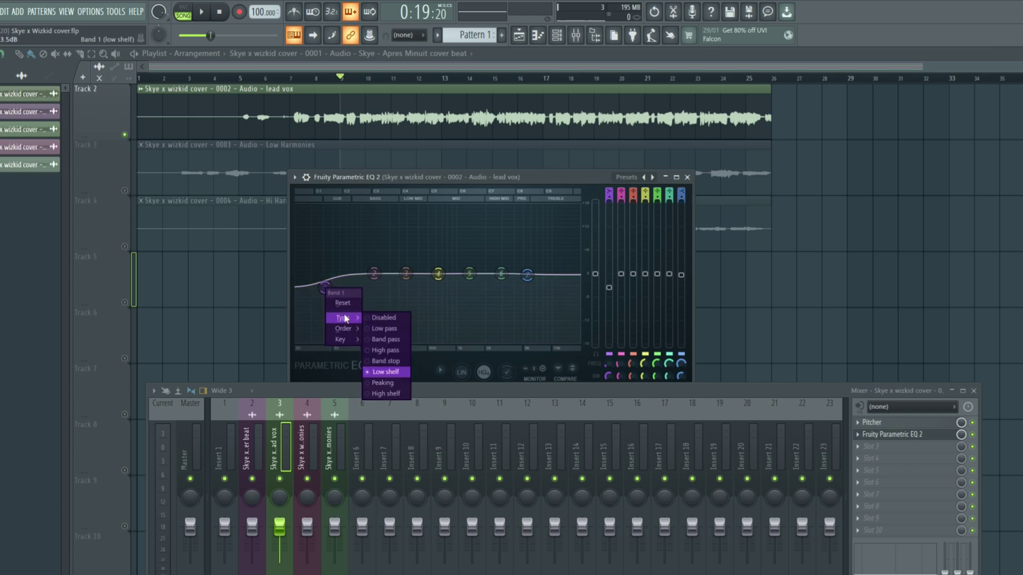
{"action": "left_click", "coordinate": [385, 350]}
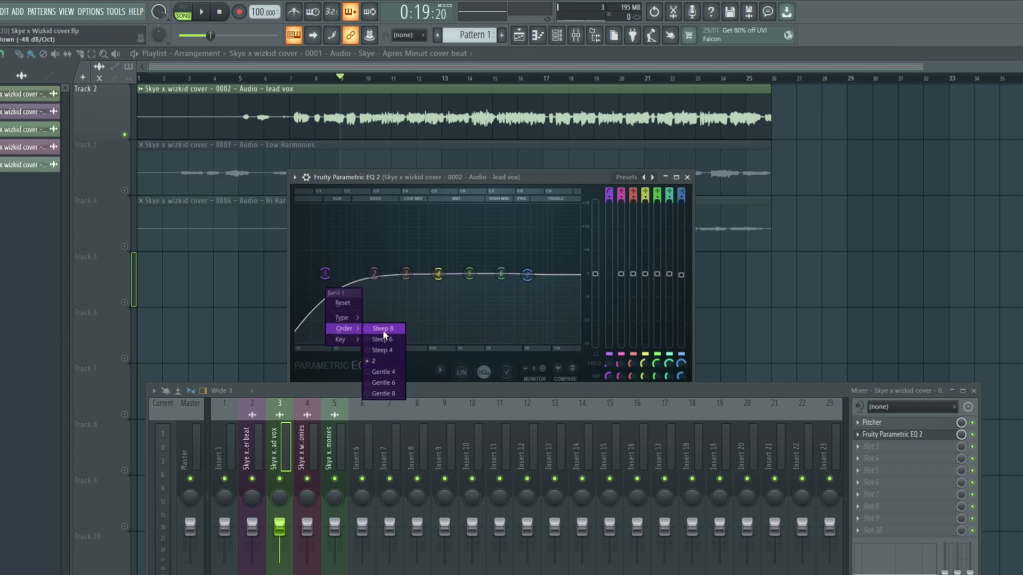
{"action": "left_click", "coordinate": [383, 329]}
{"action": "left_click_drag", "start_coordinate": [325, 273], "coordinate": [360, 273]}
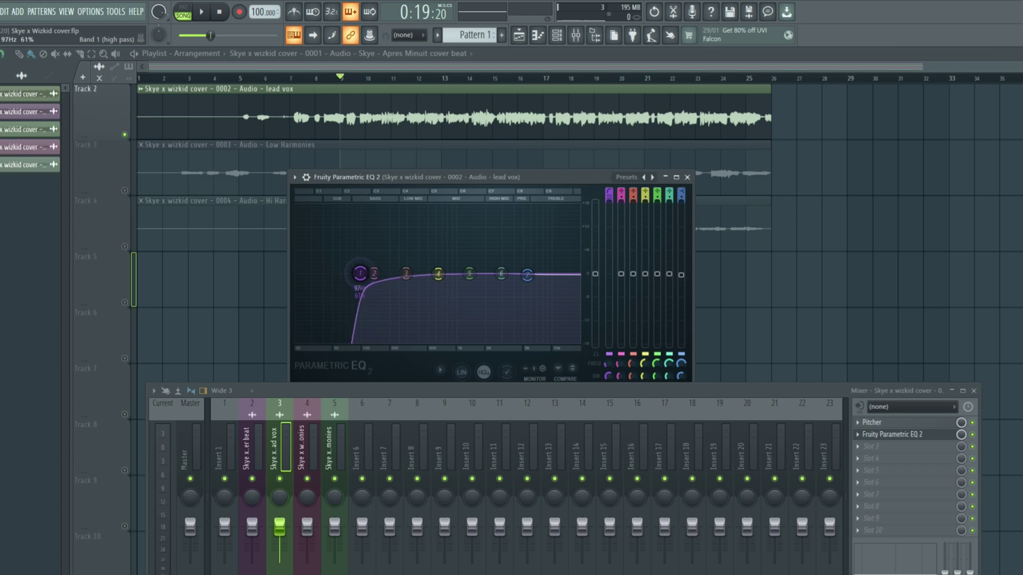
- Raise the high pass cutoff to just above 100 Hz, shift band 2 slightly higher, and audition the vocal
{"action": "left_click_drag", "start_coordinate": [360, 273], "coordinate": [399, 276]}
{"action": "key", "text": "space"}
{"action": "key", "text": "space"}
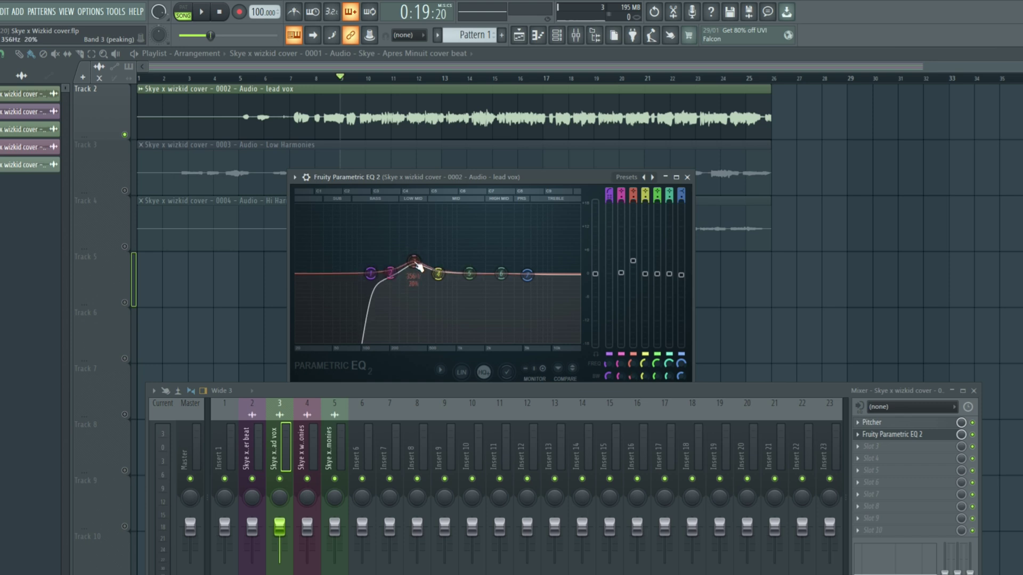
- Boost EQ band 3 at about 373 Hz during playback, narrow it to 5%, and turn it into a small cut
{"action": "left_click_drag", "start_coordinate": [419, 266], "coordinate": [420, 245]}
{"action": "key", "text": "space"}
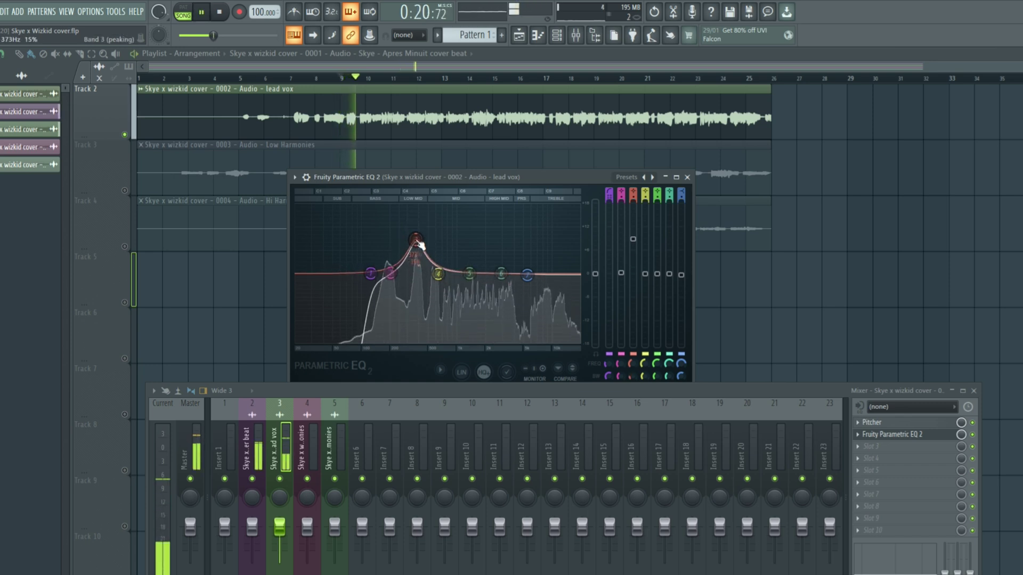
{"action": "scroll", "coordinate": [418, 242], "scroll_direction": "down", "scroll_amount": 5}
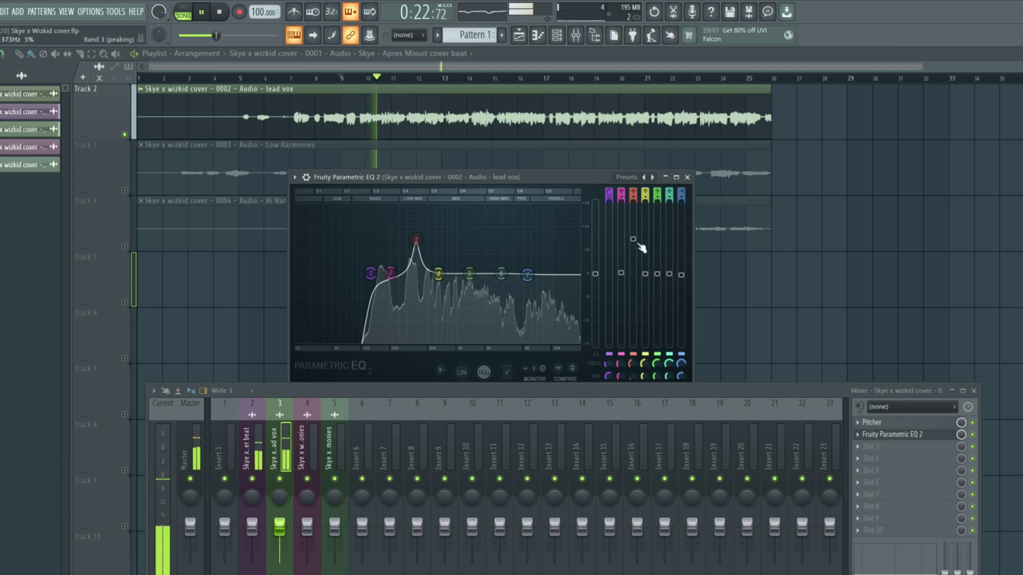
{"action": "left_click_drag", "start_coordinate": [637, 242], "coordinate": [637, 289]}
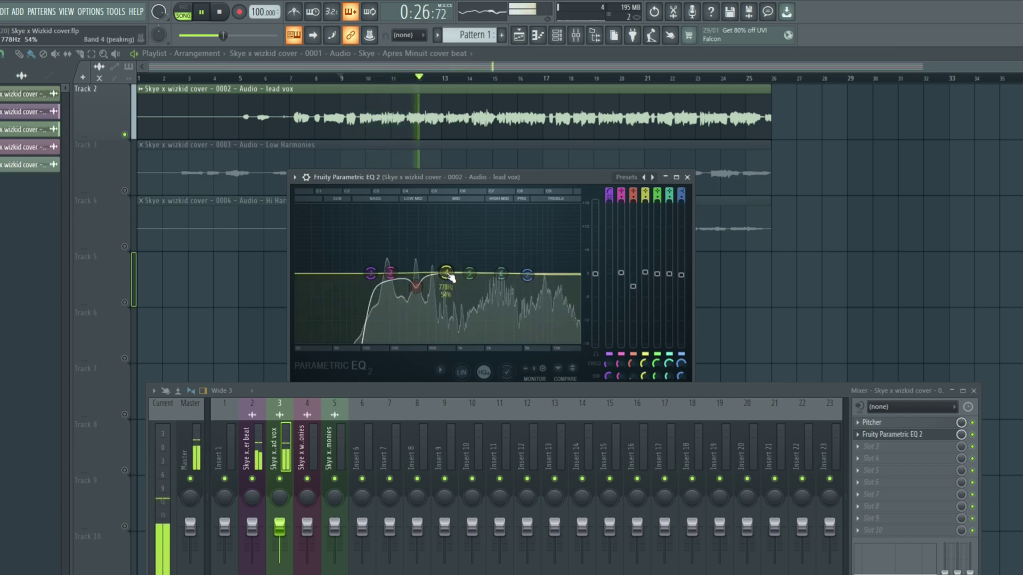
- Sweep a narrow boost with EQ band 4 between about 780 and 965 Hz, and turn it into a small cut near 780 Hz
{"action": "left_click_drag", "start_coordinate": [451, 278], "coordinate": [444, 258]}
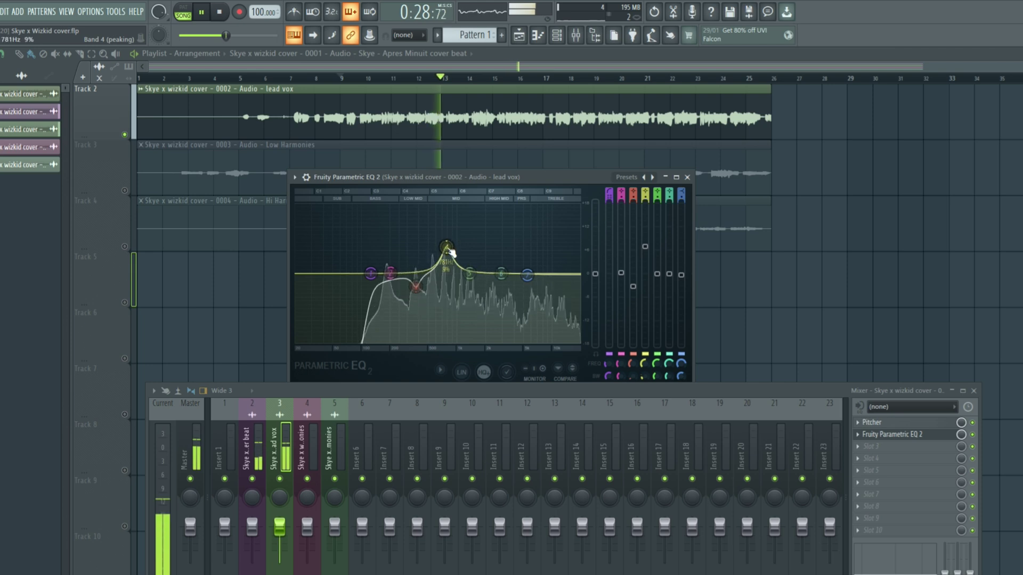
{"action": "scroll", "coordinate": [449, 251], "scroll_direction": "down", "scroll_amount": 4}
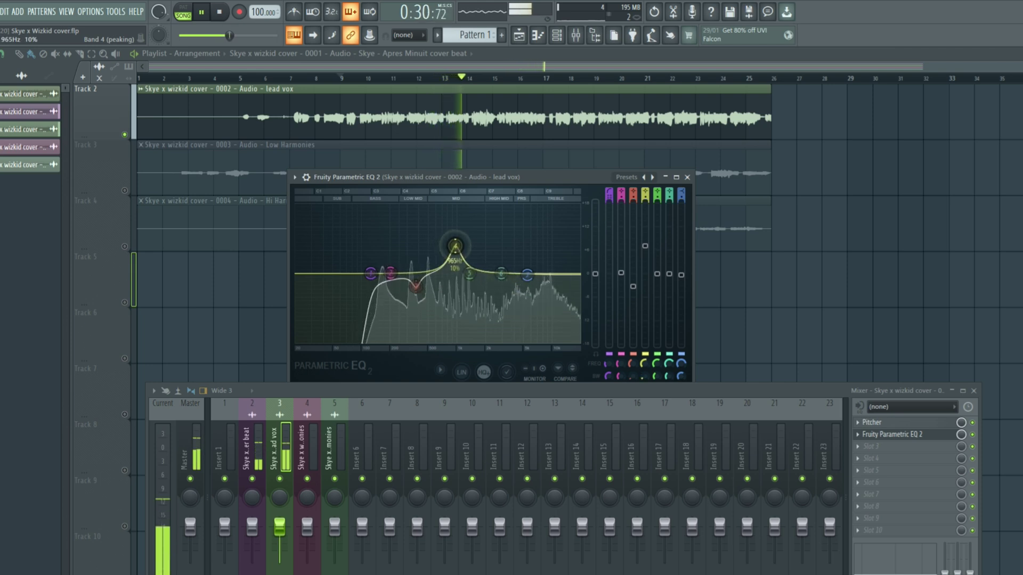
{"action": "mouse_move", "coordinate": [454, 246]}
{"action": "left_mouse_down"}
{"action": "mouse_move", "coordinate": [438, 244]}
{"action": "mouse_move", "coordinate": [456, 235]}
{"action": "mouse_move", "coordinate": [446, 238]}
{"action": "left_mouse_up"}
{"action": "left_click_drag", "start_coordinate": [644, 244], "coordinate": [644, 280]}
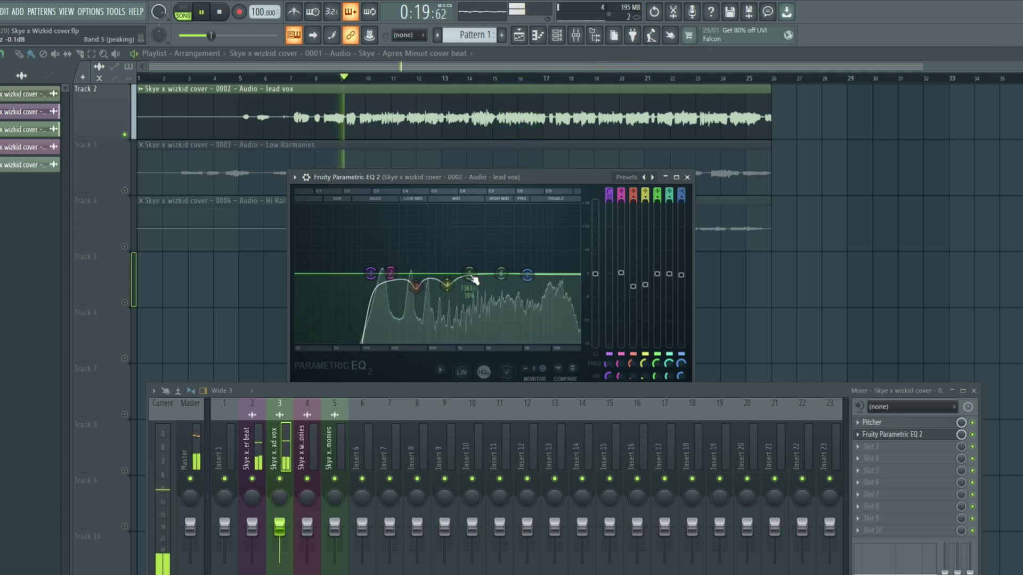
- Sweep a narrow boost with EQ band 5 and turn it into a small cut just below 2 kHz
{"action": "left_click_drag", "start_coordinate": [469, 274], "coordinate": [486, 234]}
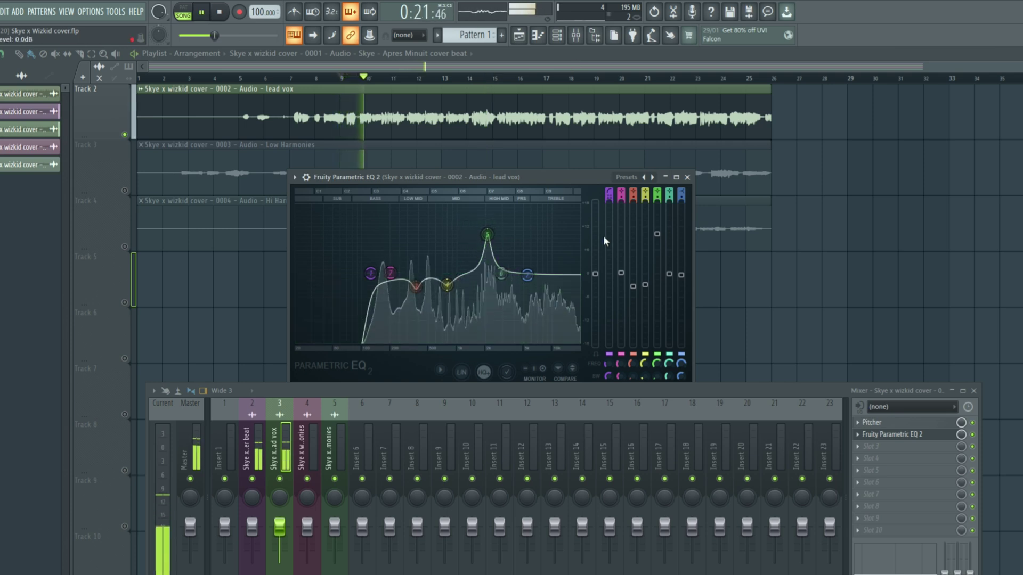
{"action": "left_click_drag", "start_coordinate": [656, 234], "coordinate": [658, 237]}
{"action": "left_click_drag", "start_coordinate": [486, 238], "coordinate": [488, 287]}
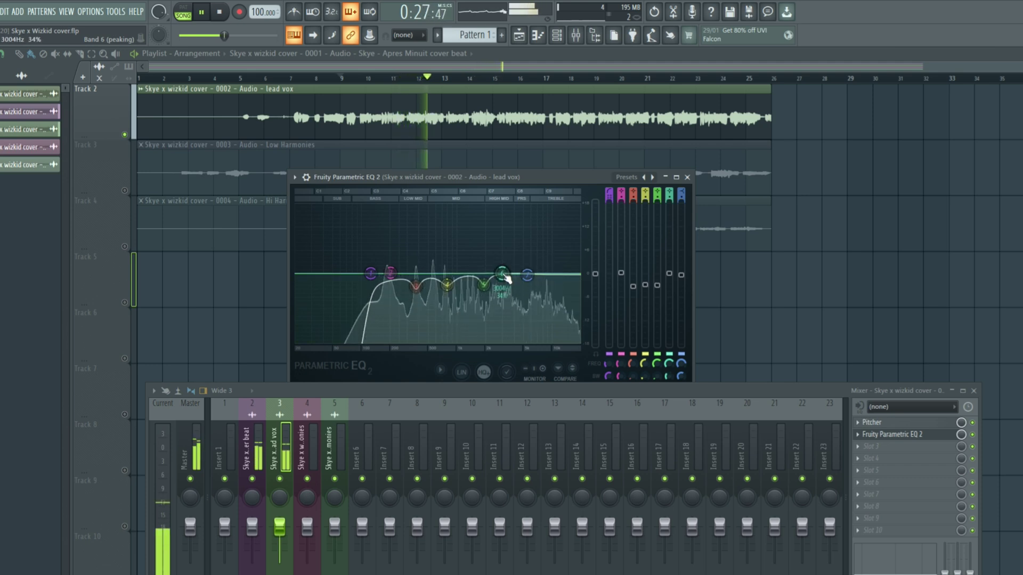
- Sweep a narrow boost with EQ band 6 and turn it into a small cut above 3 kHz
{"action": "mouse_move", "coordinate": [509, 251]}
{"action": "left_mouse_down"}
{"action": "mouse_move", "coordinate": [515, 241]}
{"action": "mouse_move", "coordinate": [502, 238]}
{"action": "mouse_move", "coordinate": [511, 236]}
{"action": "left_mouse_up"}
{"action": "scroll", "coordinate": [516, 245], "scroll_direction": "down", "scroll_amount": 5}
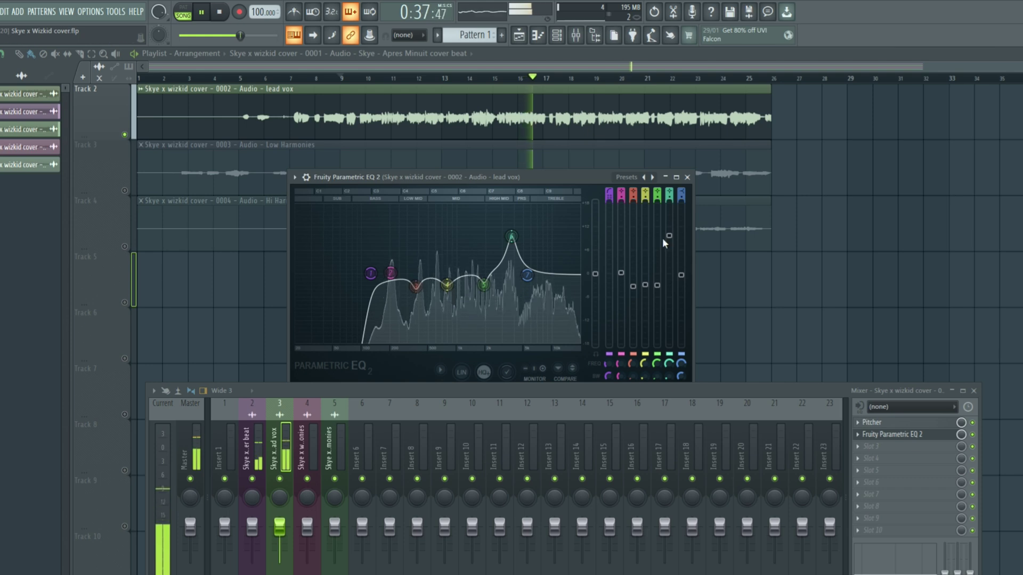
{"action": "left_click_drag", "start_coordinate": [512, 237], "coordinate": [512, 238]}
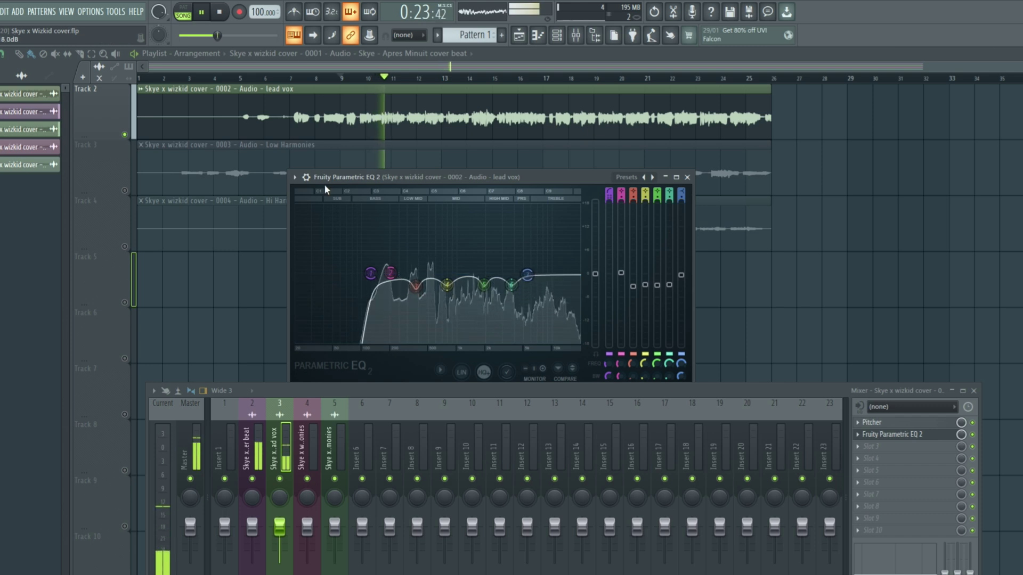
- Compare the lead vocal playback with Fruity Parametric EQ 2 switched off and back on
{"action": "key", "text": "space"}
{"action": "left_click", "coordinate": [306, 177]}
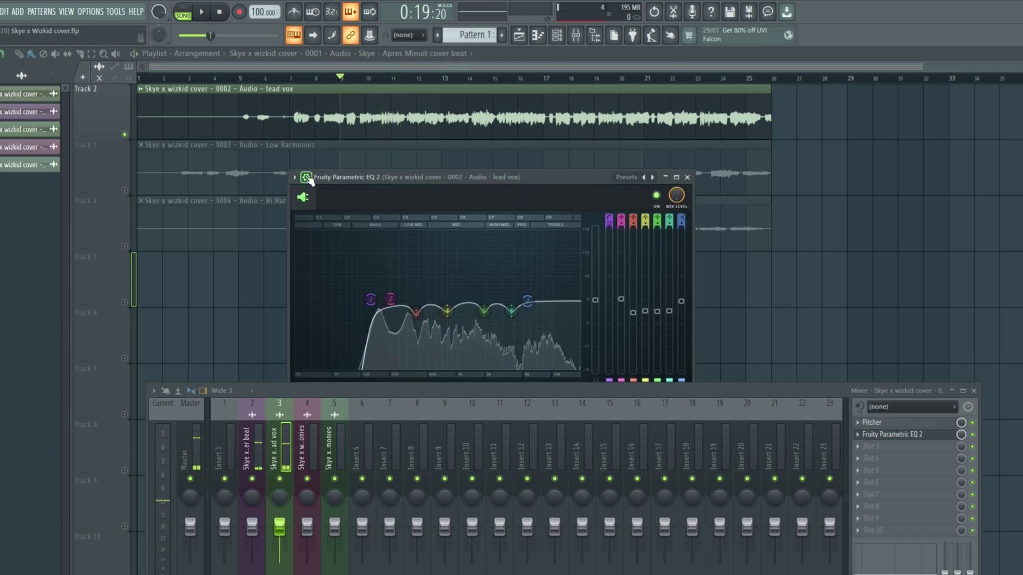
{"action": "key", "text": "space"}
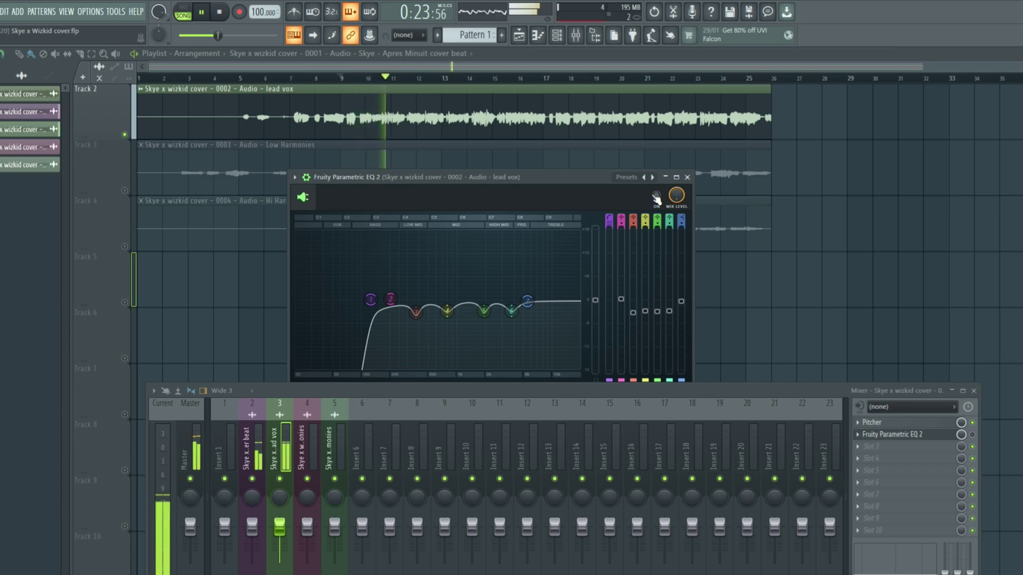
{"action": "key", "text": "space"}
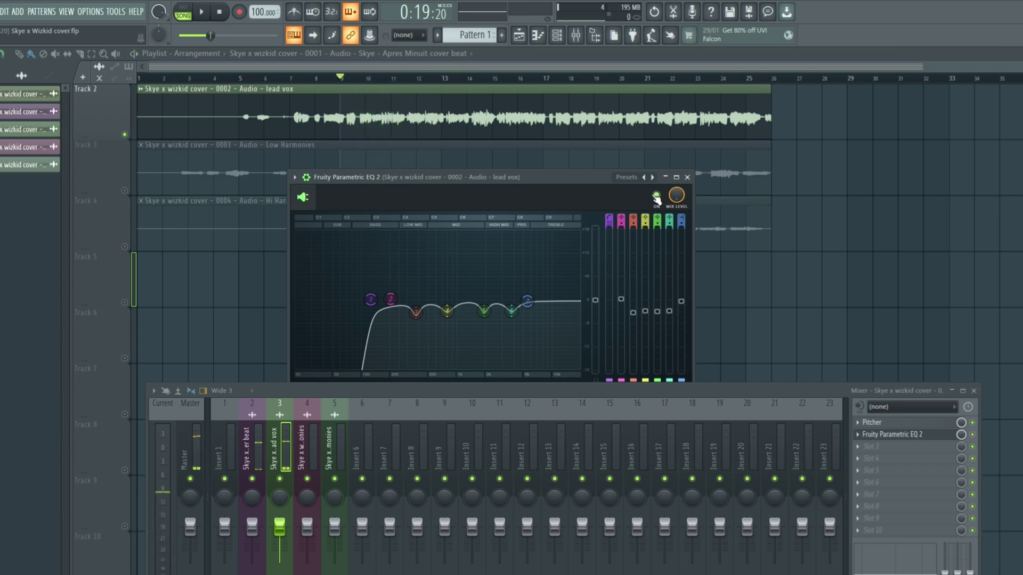
{"action": "key", "text": "space"}
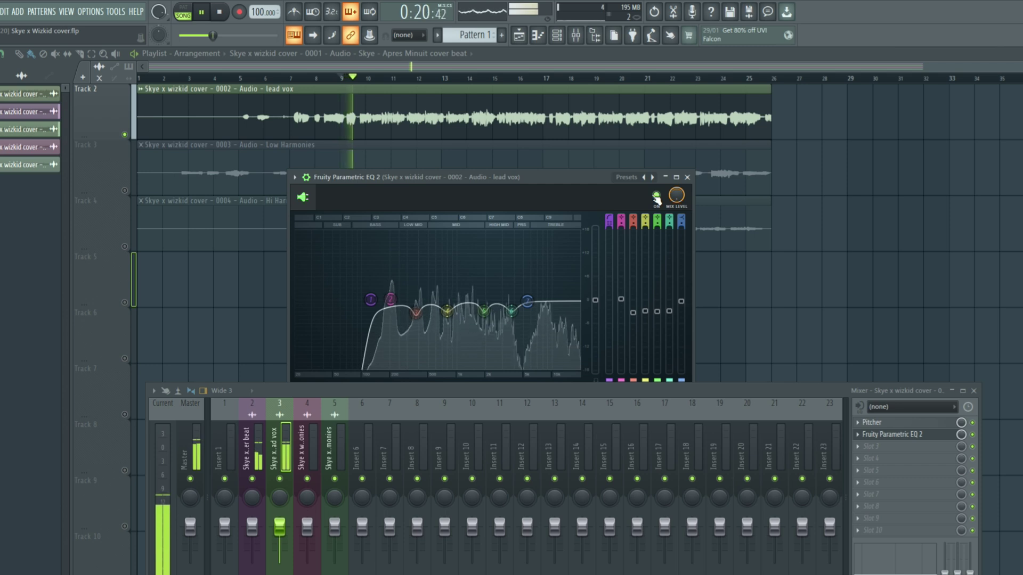
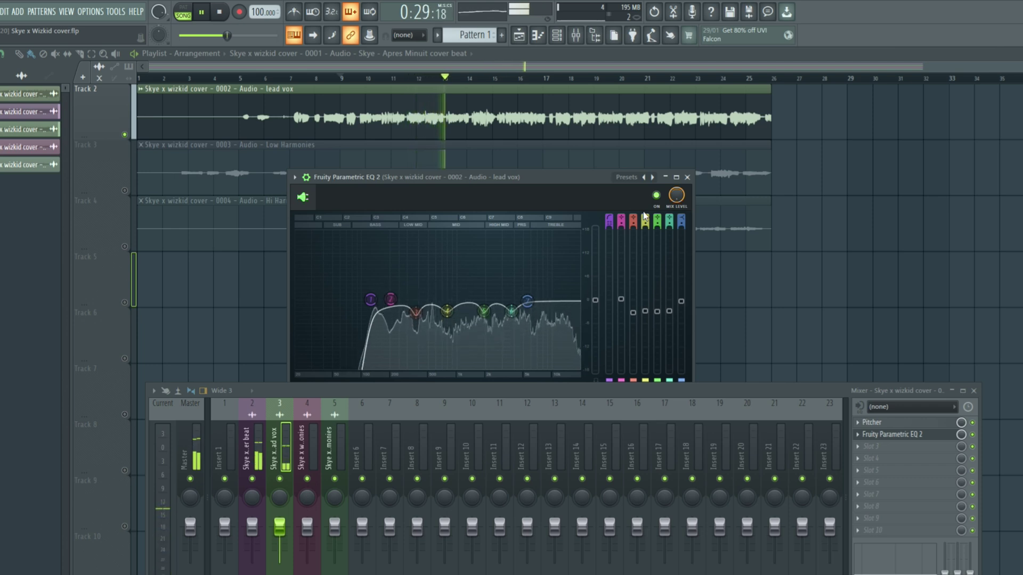
- Adjust the noise gate threshold and gain of a Fruity Limiter on the lead vocal during playback, and lower its mix level to 91%
{"action": "left_click", "coordinate": [668, 338]}
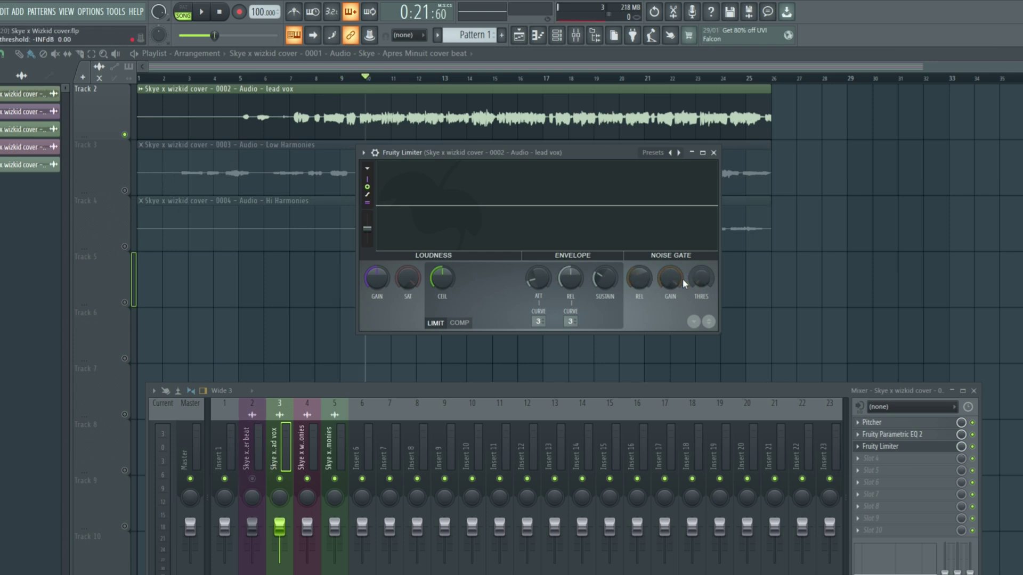
{"action": "left_click_drag", "start_coordinate": [701, 277], "coordinate": [689, 280]}
{"action": "key", "text": "space"}
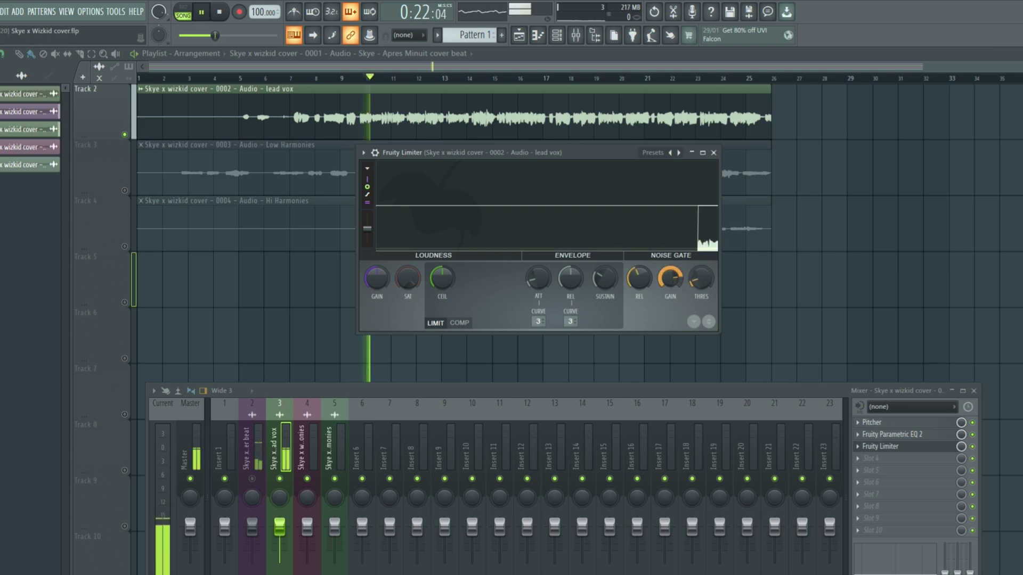
{"action": "mouse_move", "coordinate": [674, 279]}
{"action": "left_mouse_down"}
{"action": "mouse_move", "coordinate": [674, 300]}
{"action": "mouse_move", "coordinate": [667, 277]}
{"action": "left_mouse_up"}
{"action": "key", "text": "space"}
{"action": "key", "text": "space"}
{"action": "scroll", "coordinate": [667, 277], "scroll_direction": "down", "scroll_amount": 2}
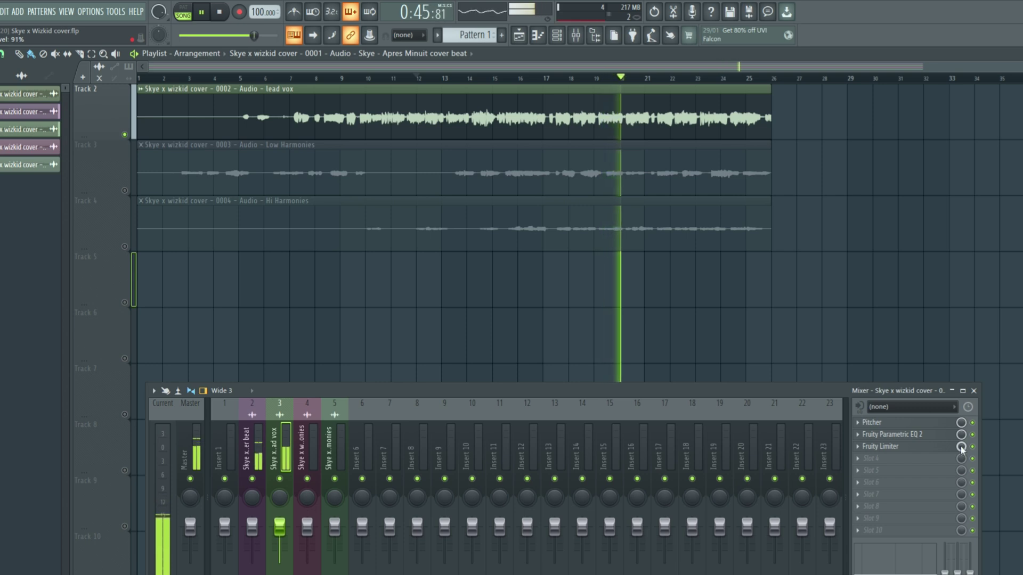
{"action": "key", "text": "space"}
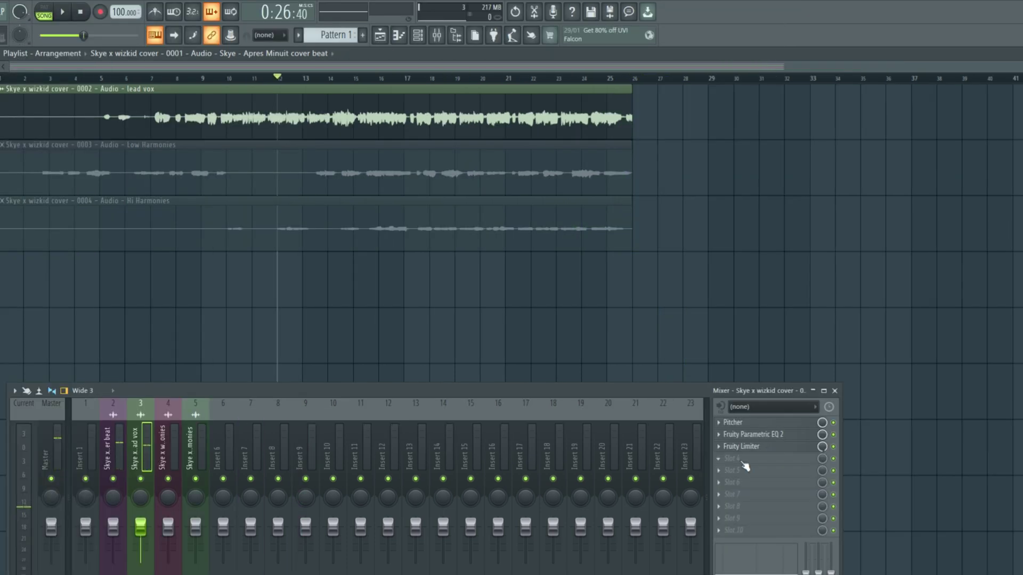
- Add a Fruity Compressor to the lead vocal after the limiter, set its ratio to 4.7:1 and attack to 9.9 ms, and audition it
{"action": "left_click", "coordinate": [743, 461]}
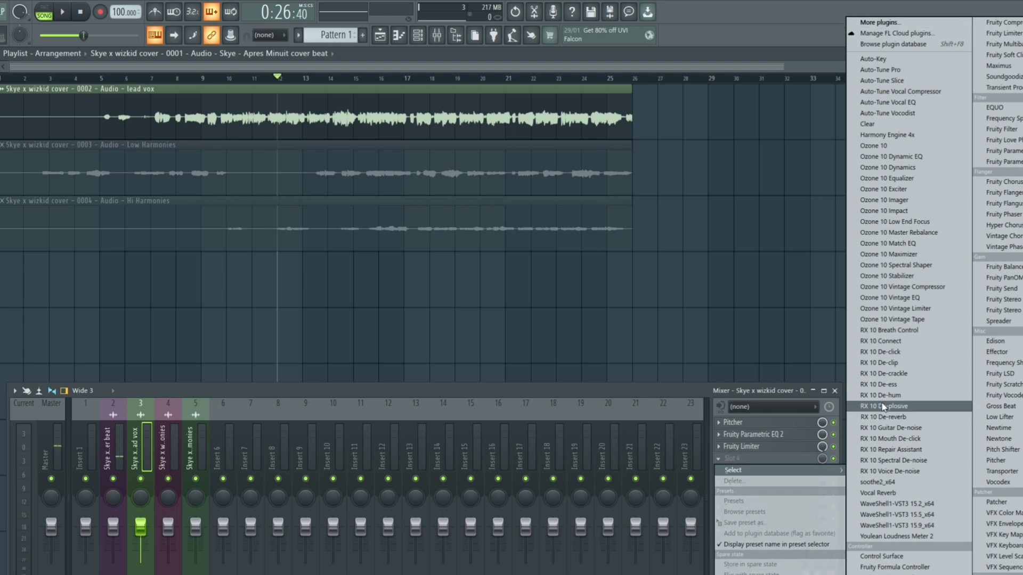
{"action": "left_click", "coordinate": [1004, 22]}
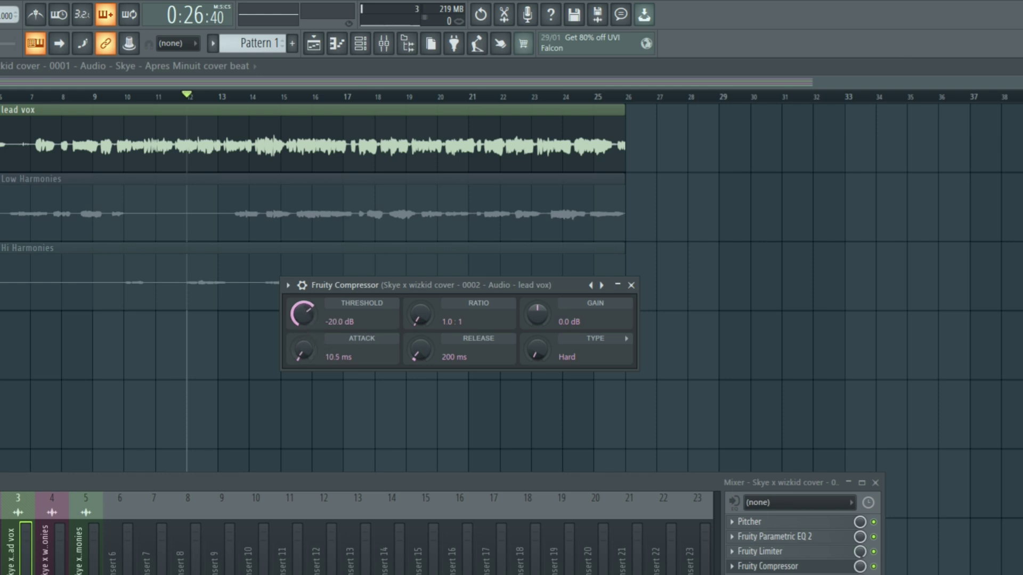
{"action": "left_click_drag", "start_coordinate": [417, 333], "coordinate": [414, 321]}
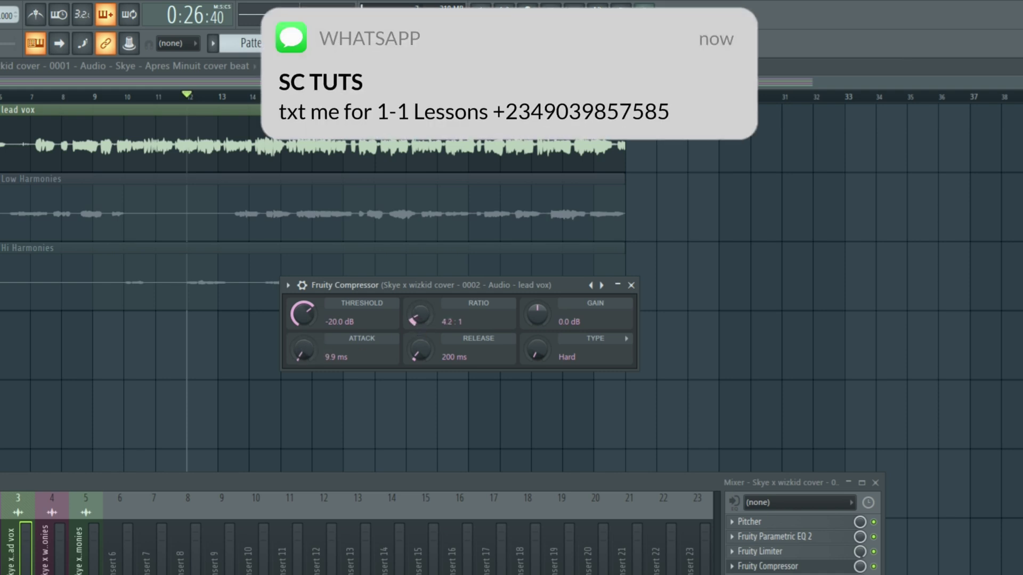
{"action": "left_click_drag", "start_coordinate": [416, 321], "coordinate": [416, 324]}
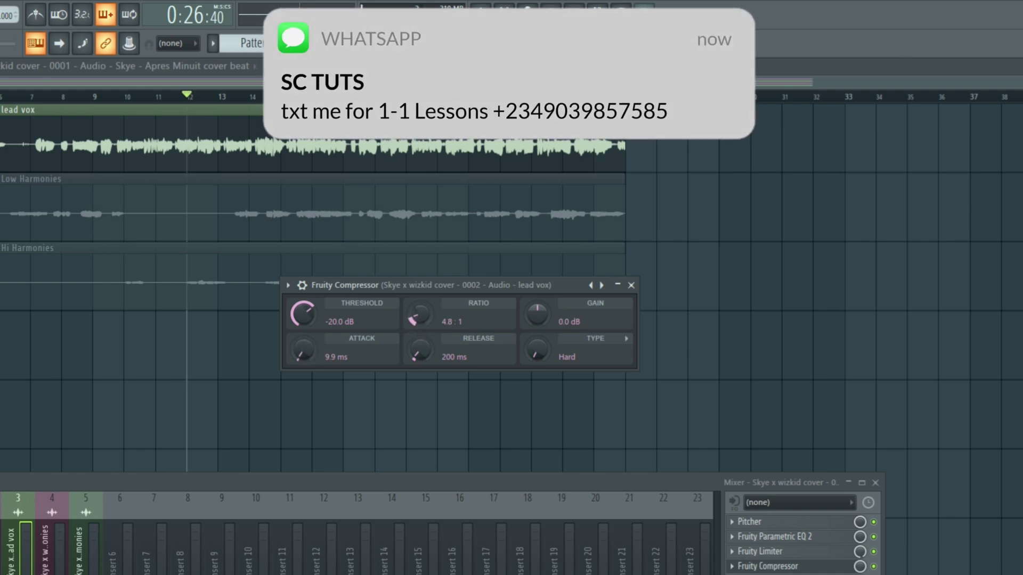
{"action": "key", "text": "space"}
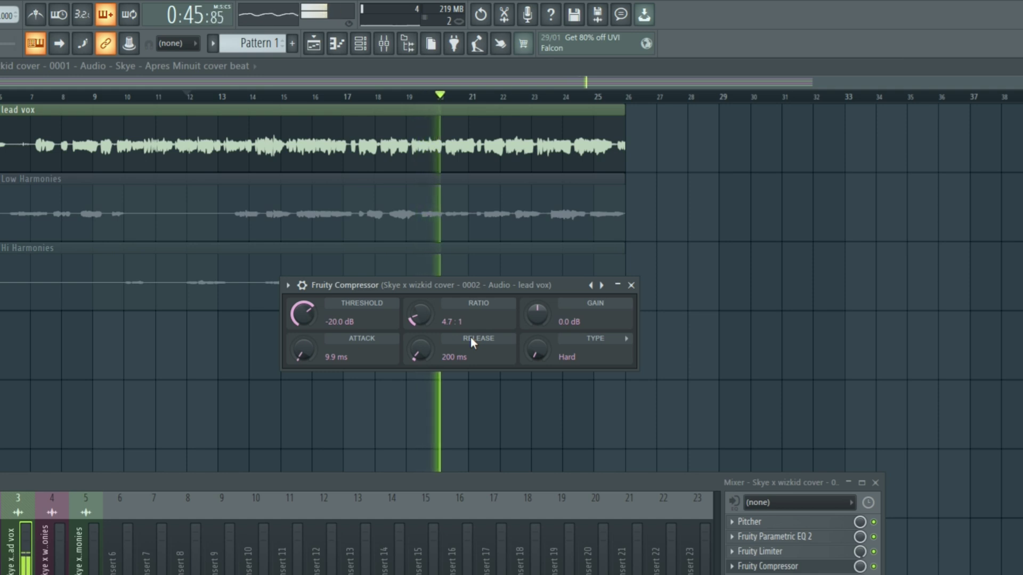
{"action": "key", "text": "space"}
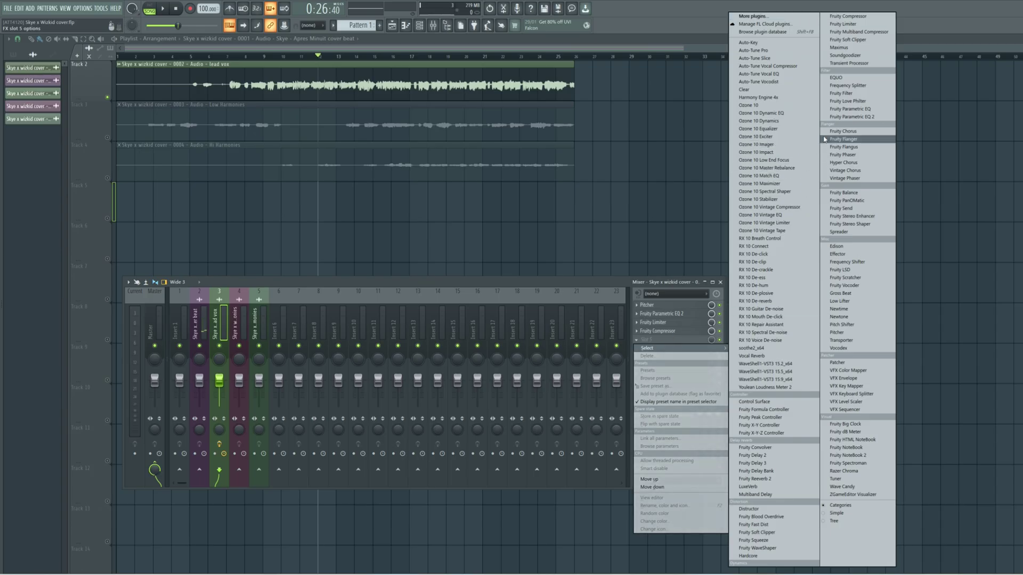
- Add a second Fruity Parametric EQ 2 after the compressor and make band 1 a steep high-pass moved up to the bass range
{"action": "left_click", "coordinate": [847, 117]}
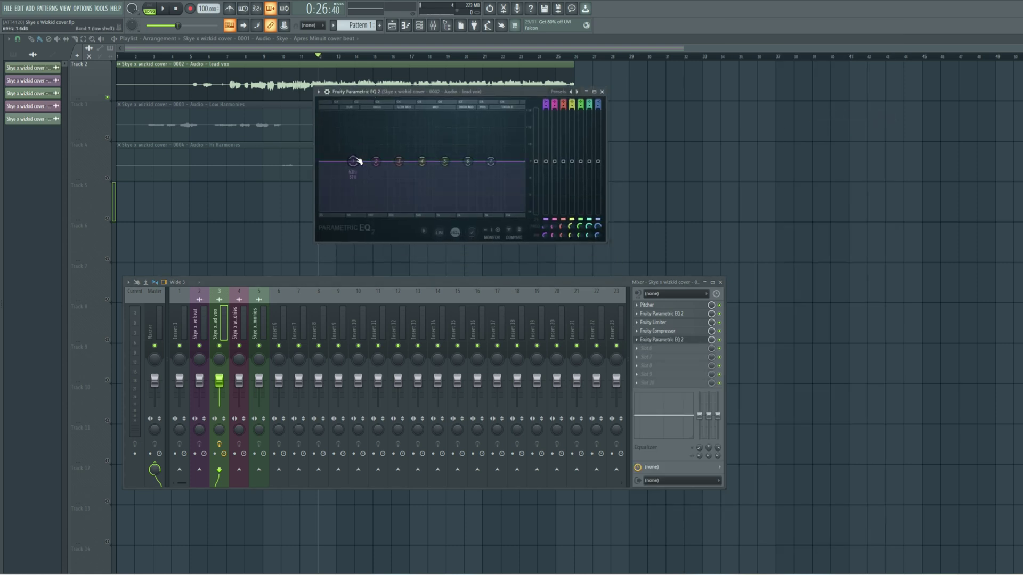
{"action": "right_click", "coordinate": [354, 161]}
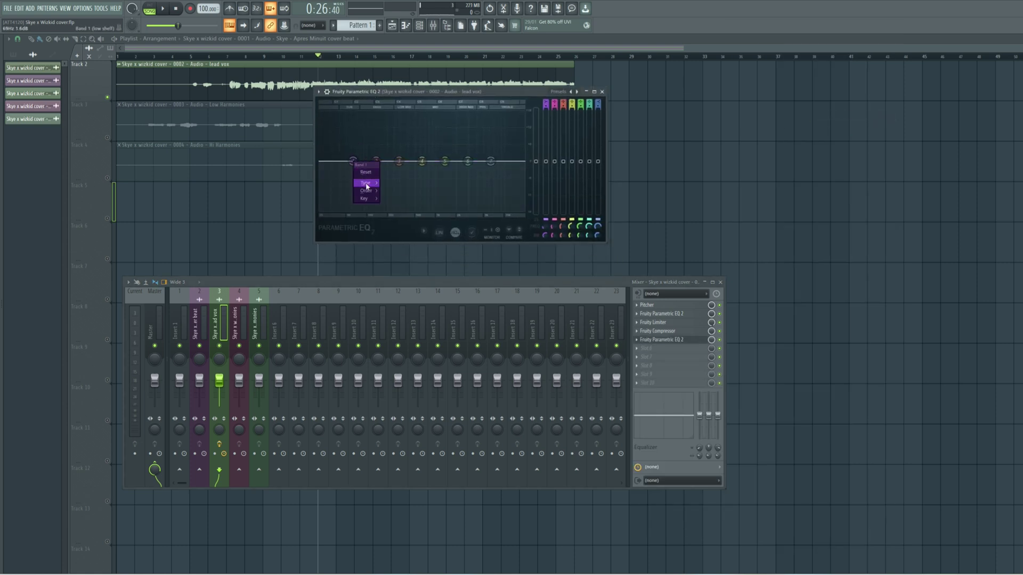
{"action": "left_click", "coordinate": [396, 209]}
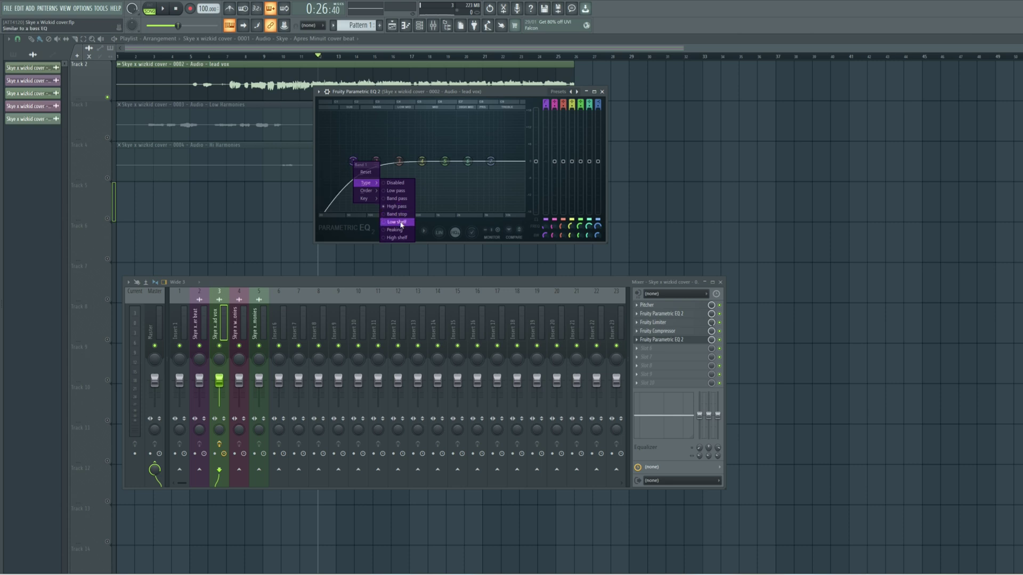
{"action": "left_click", "coordinate": [383, 191]}
{"action": "key", "text": "space"}
{"action": "left_click_drag", "start_coordinate": [354, 161], "coordinate": [374, 161]}
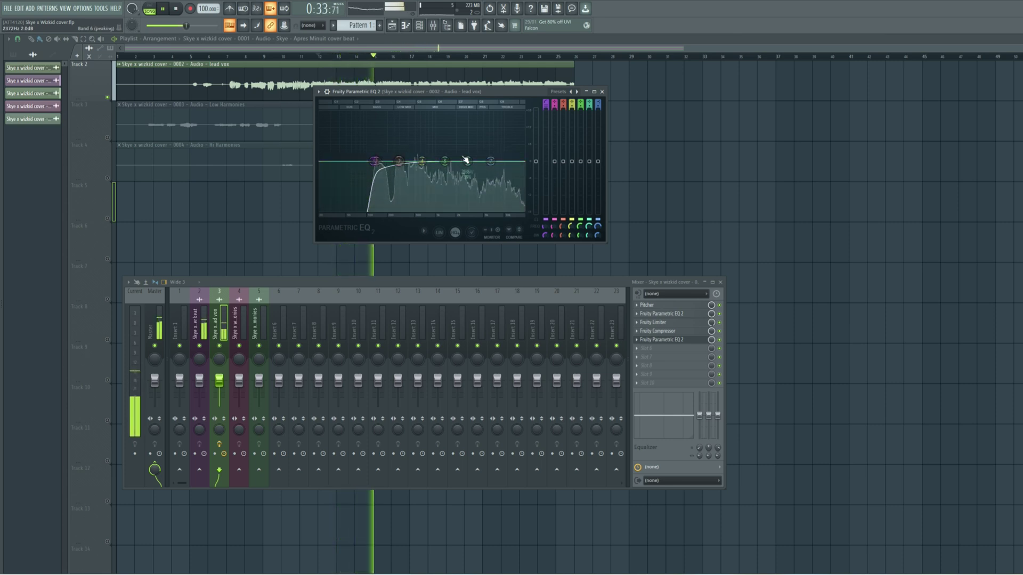
- Gently boost bands 6 and 7 of the second EQ, with band 7 at 1.6 dB near 6.3 kHz, and cut band 4
{"action": "key", "text": "space"}
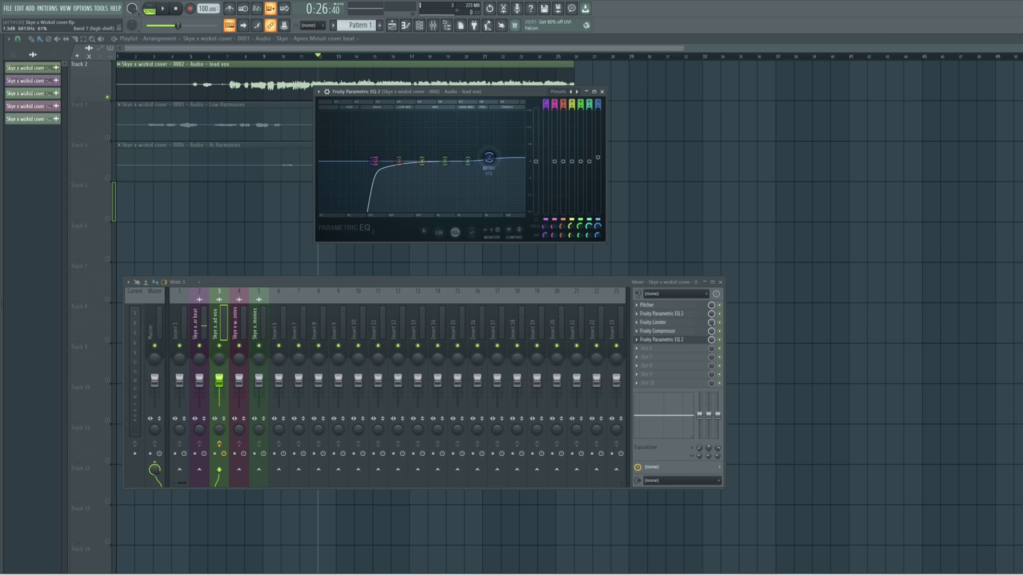
{"action": "key", "text": "space"}
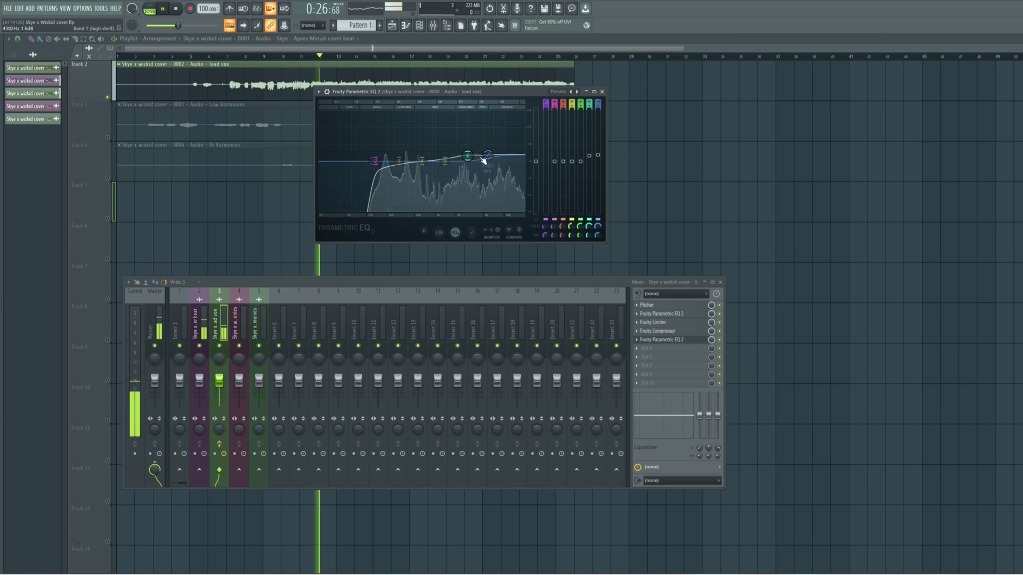
{"action": "left_click_drag", "start_coordinate": [489, 156], "coordinate": [491, 158]}
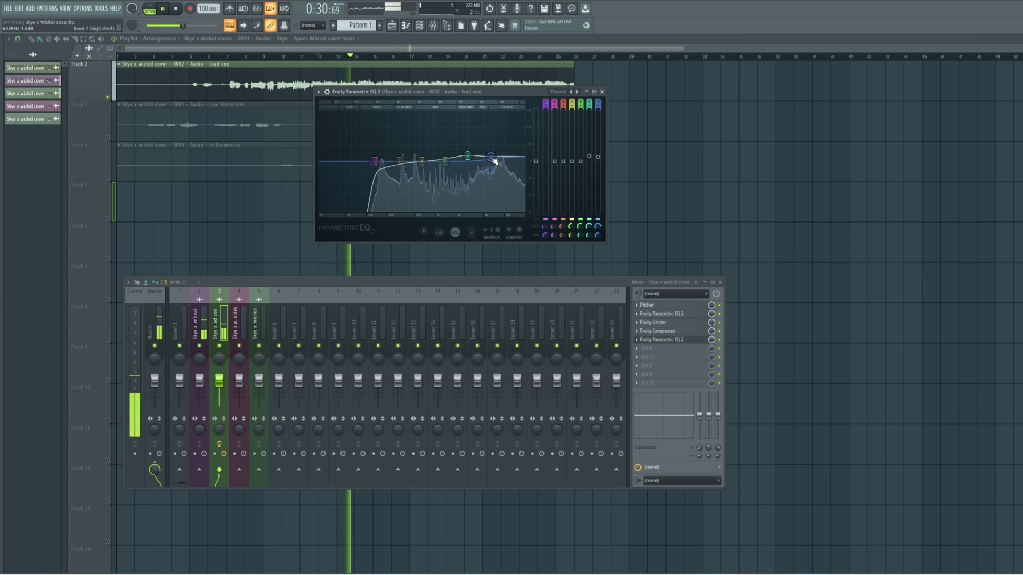
{"action": "left_click_drag", "start_coordinate": [493, 159], "coordinate": [493, 159]}
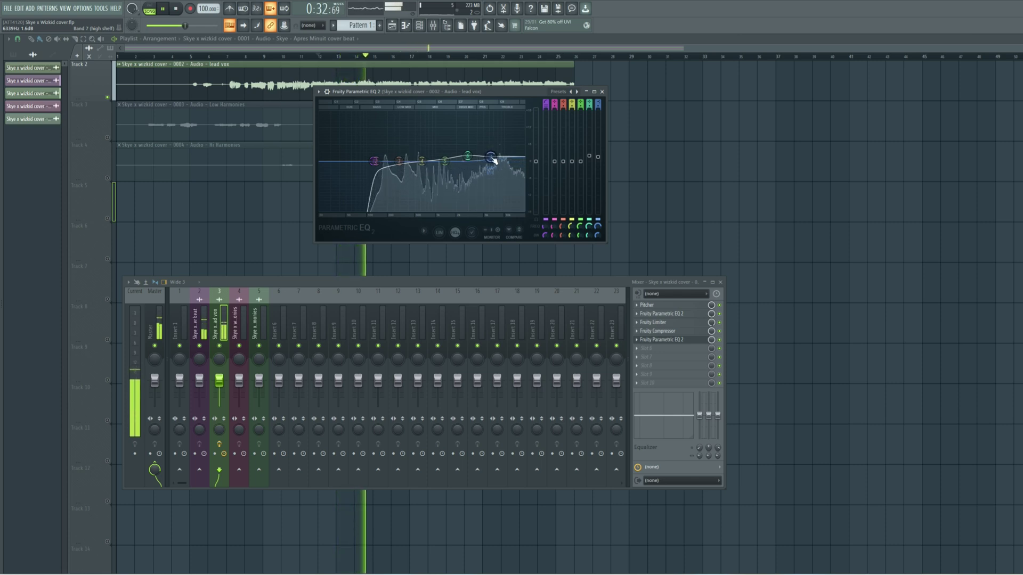
{"action": "left_click_drag", "start_coordinate": [422, 161], "coordinate": [427, 169]}
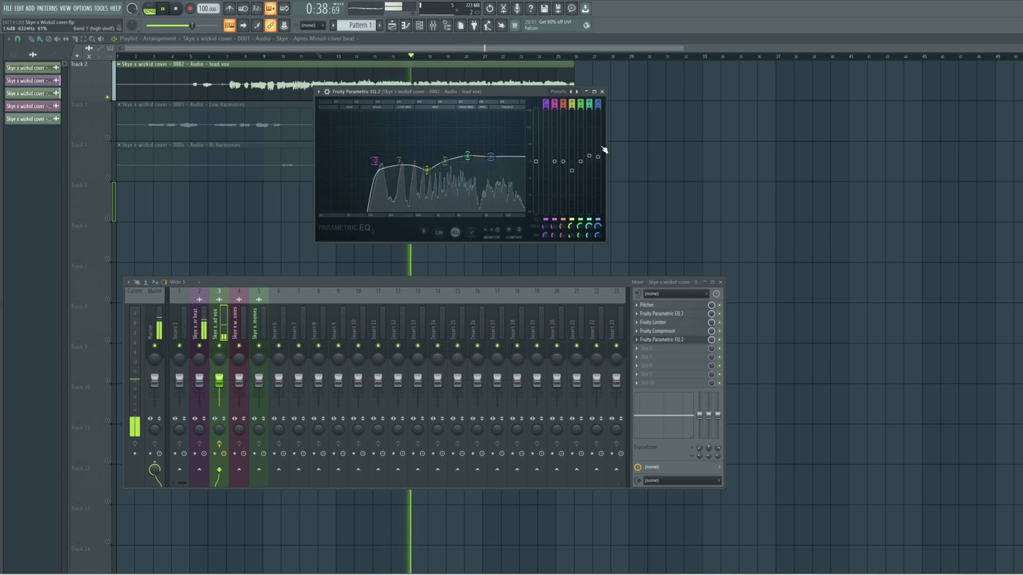
{"action": "key", "text": "space"}
- Add Patcher after the second EQ, load the Youlean Intelligent Deesser preset, and audition it on the lead vocal
{"action": "left_click", "coordinate": [645, 349]}
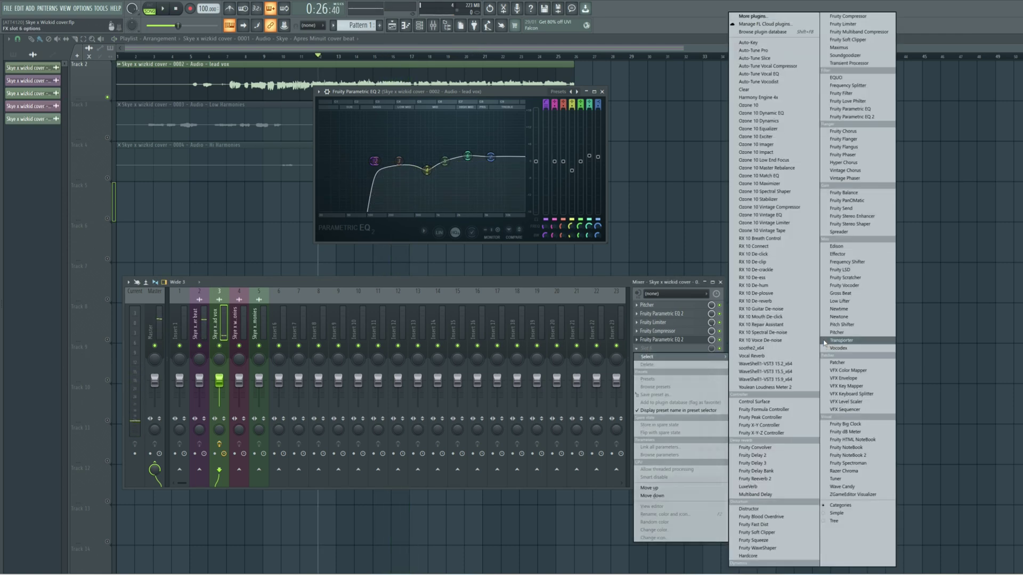
{"action": "left_click", "coordinate": [836, 363]}
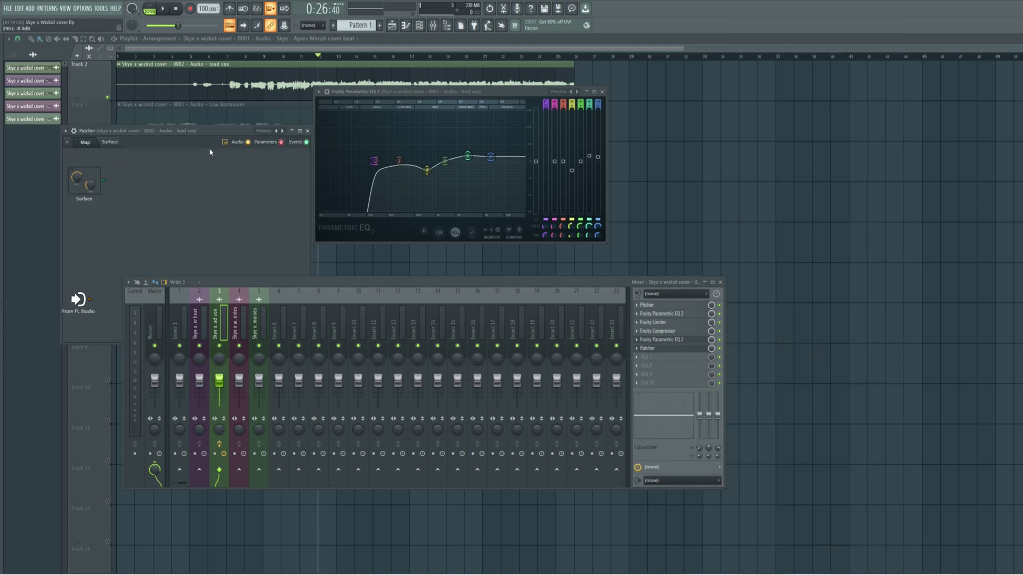
{"action": "left_click", "coordinate": [276, 132]}
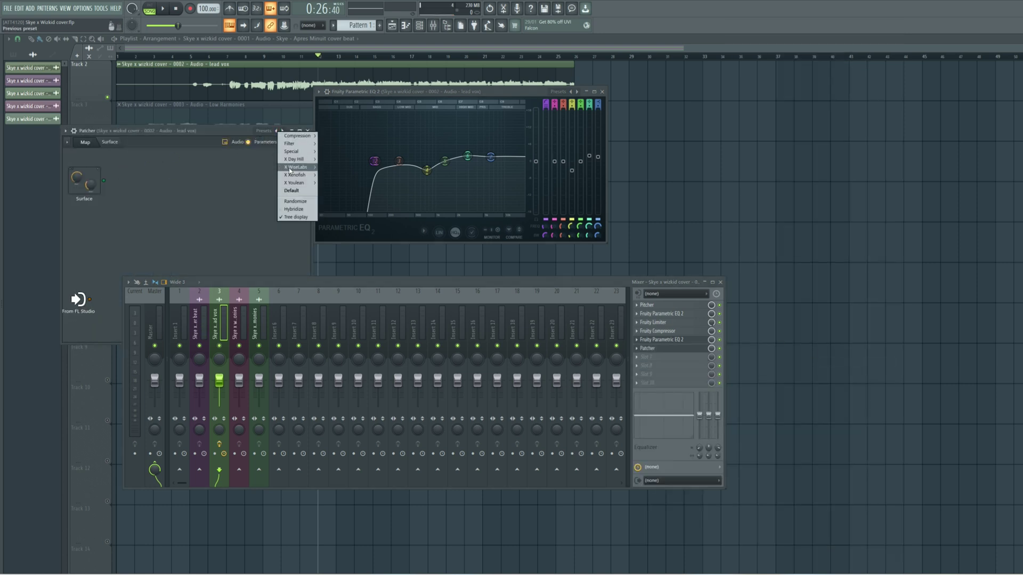
{"action": "mouse_move", "coordinate": [291, 183]}
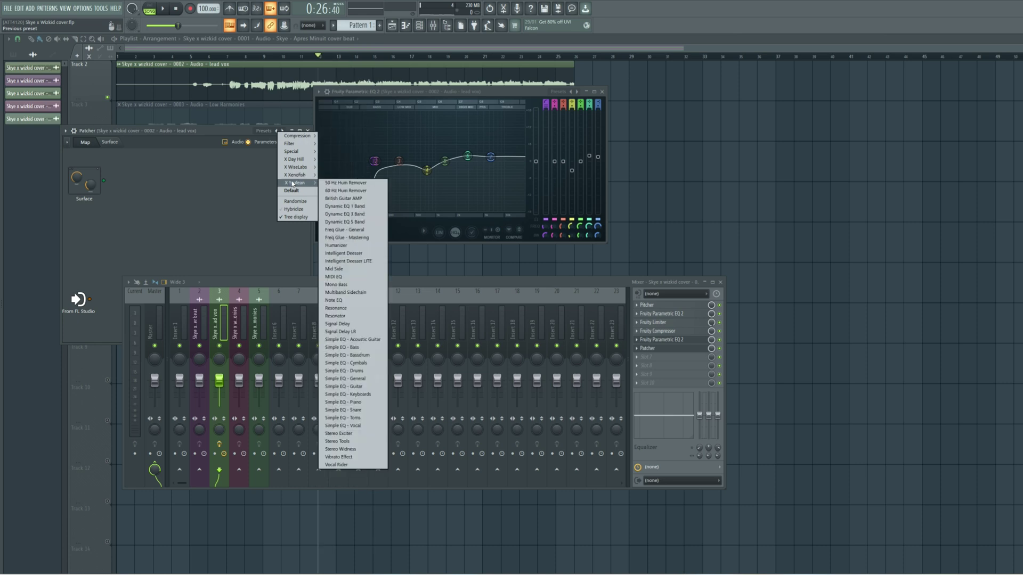
{"action": "left_click", "coordinate": [353, 254]}
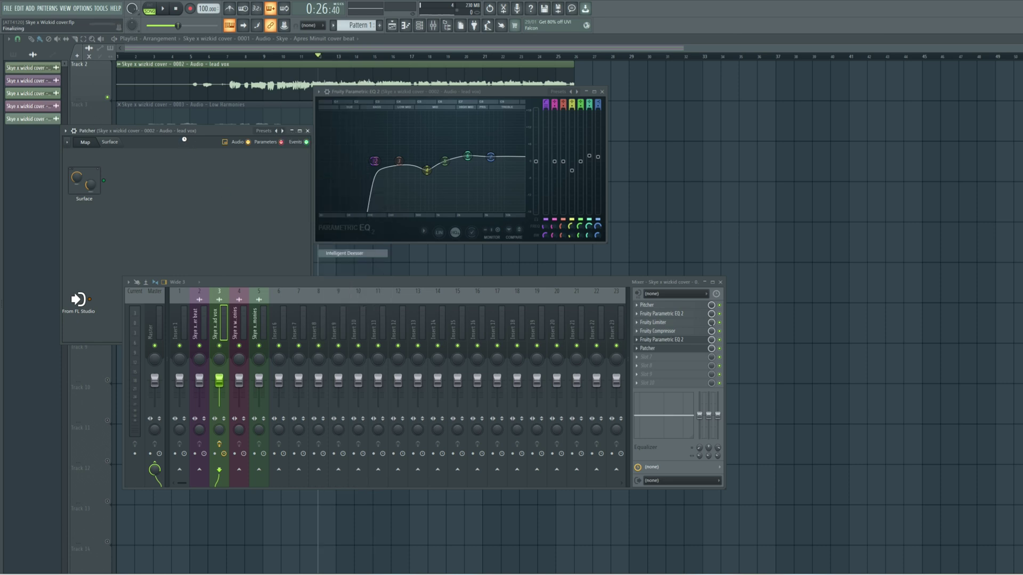
{"action": "left_click_drag", "start_coordinate": [184, 138], "coordinate": [379, 103]}
{"action": "key", "text": "space"}
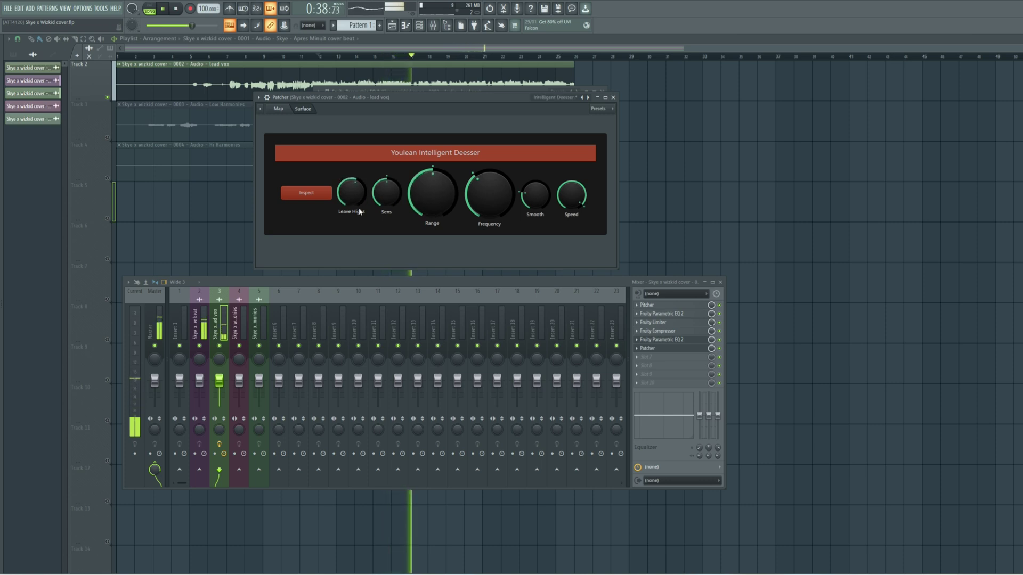
{"action": "key", "text": "space"}
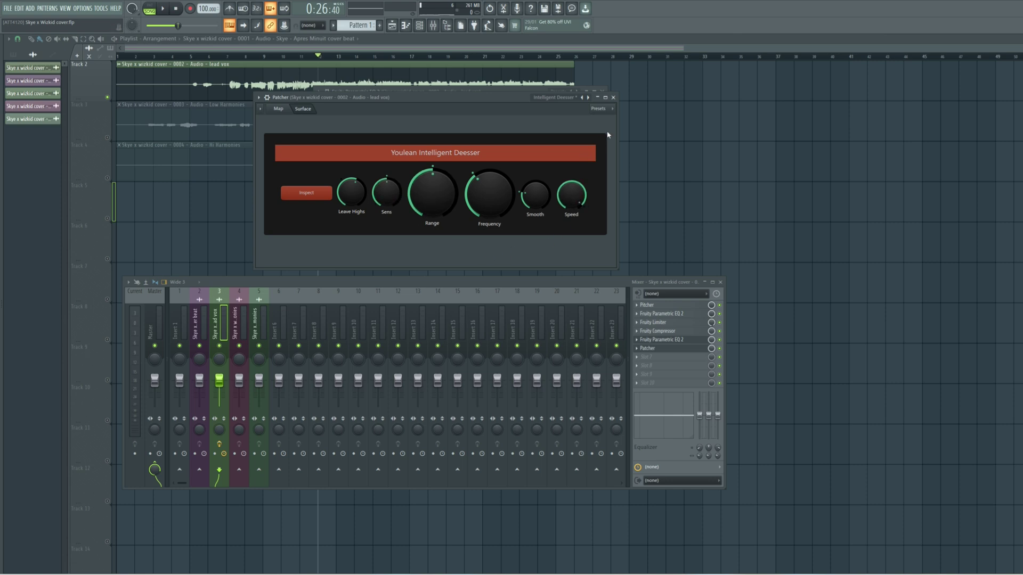
{"action": "left_click_drag", "start_coordinate": [490, 97], "coordinate": [499, 98]}
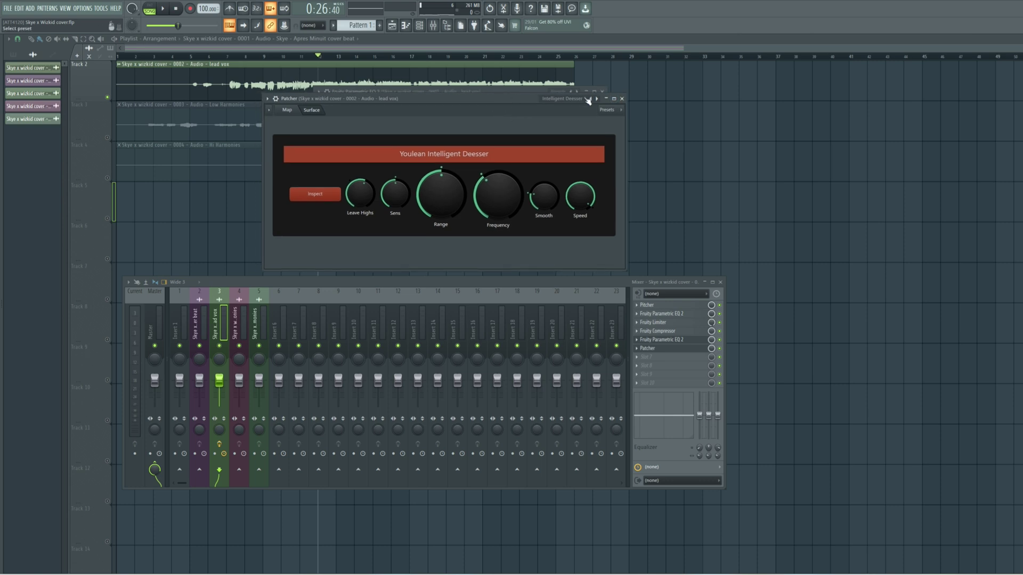
{"action": "left_click", "coordinate": [621, 99]}
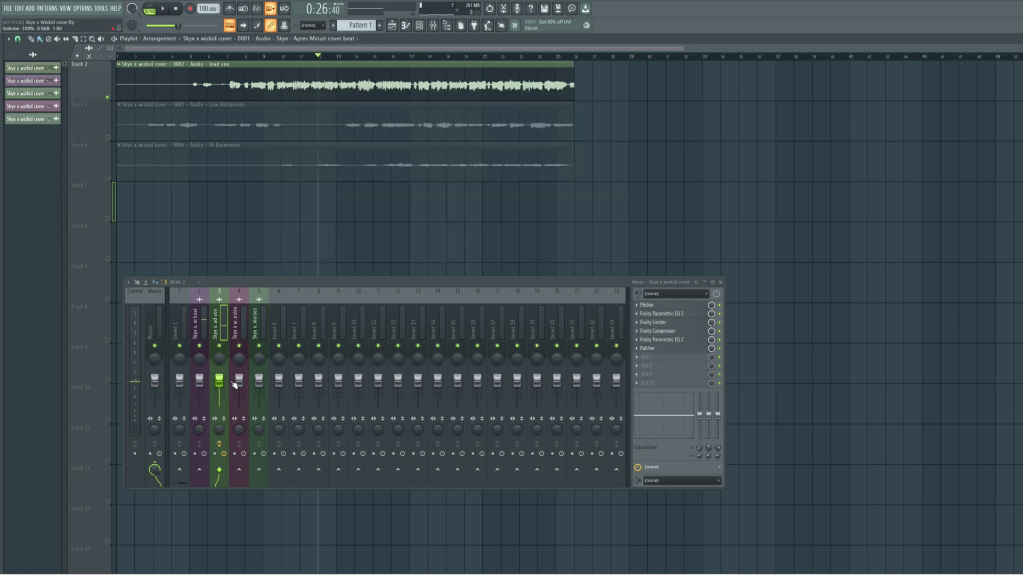
- Route the lead vocal to mixer Insert 8 and rename that insert "parallel vox"
{"action": "left_click", "coordinate": [318, 471]}
{"action": "left_click", "coordinate": [320, 322]}
{"action": "right_click", "coordinate": [321, 319]}
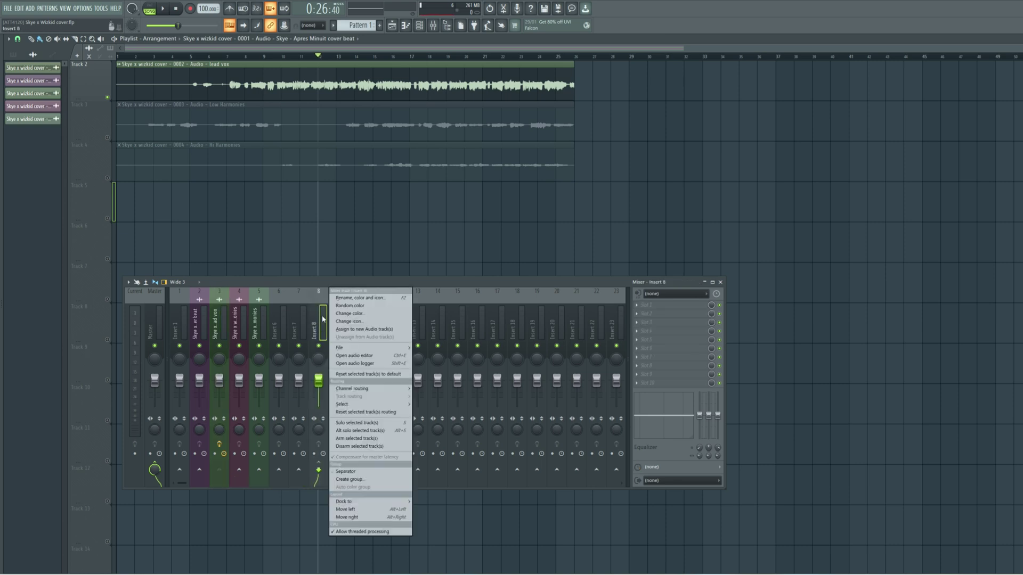
{"action": "left_click", "coordinate": [343, 298]}
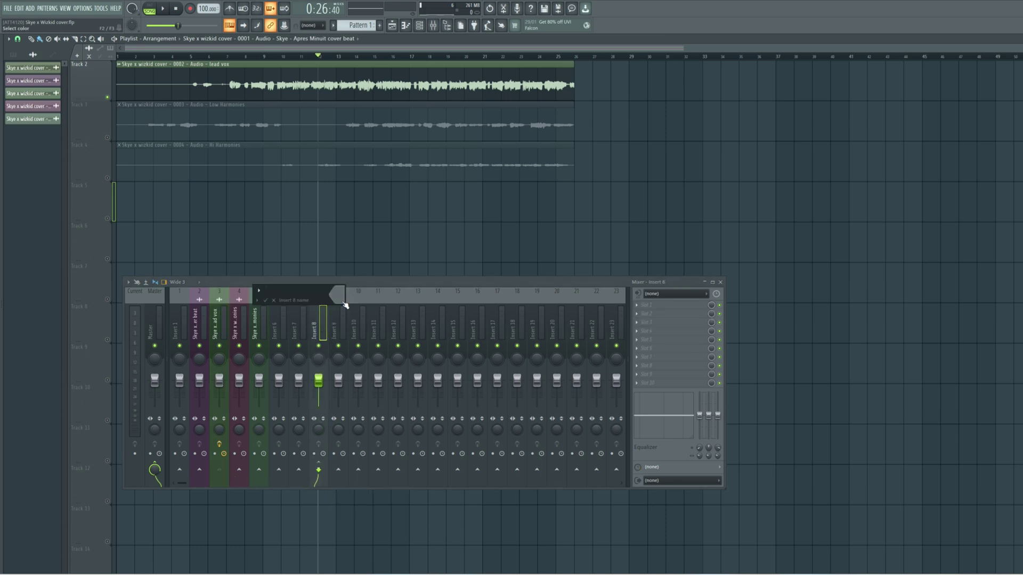
{"action": "type", "text": "parallel vox"}
{"action": "key", "text": "Return"}
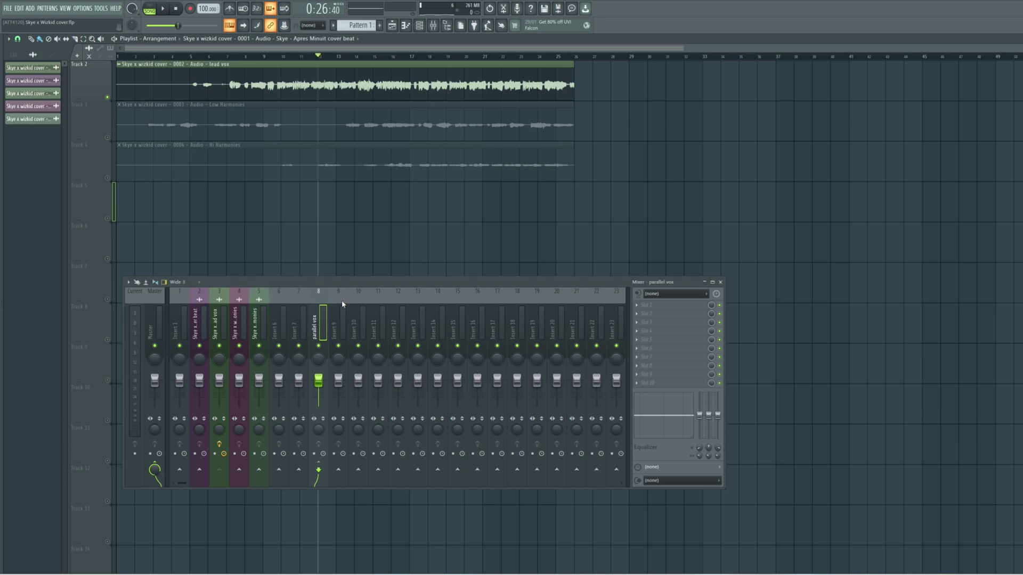
- Add a Fruity Compressor to parallel vox, lower its threshold, set ratio 7.0:1 and attack 6.7 ms, and audition it
{"action": "left_click", "coordinate": [656, 310]}
{"action": "left_click", "coordinate": [858, 102]}
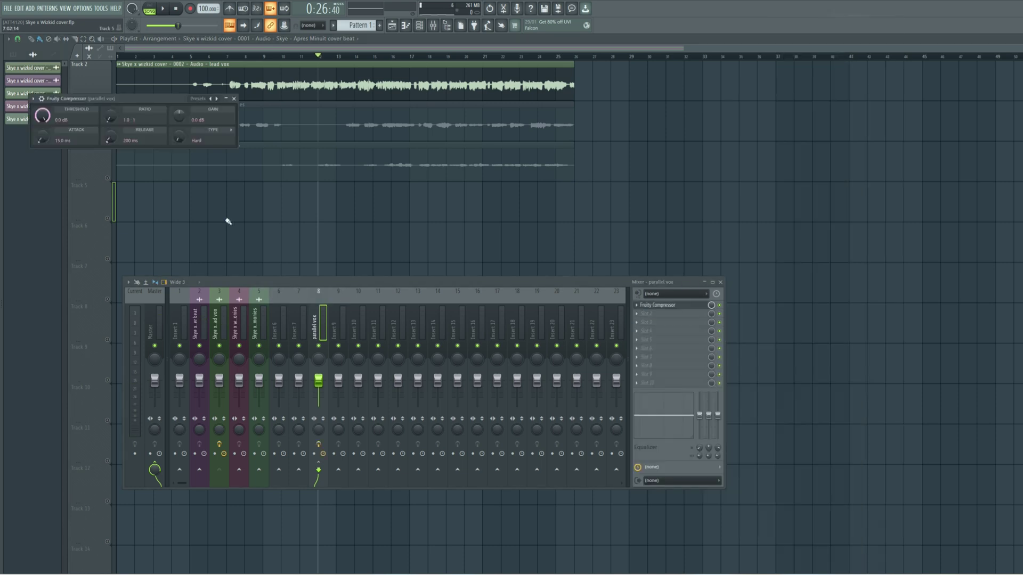
{"action": "left_click_drag", "start_coordinate": [148, 108], "coordinate": [429, 158]}
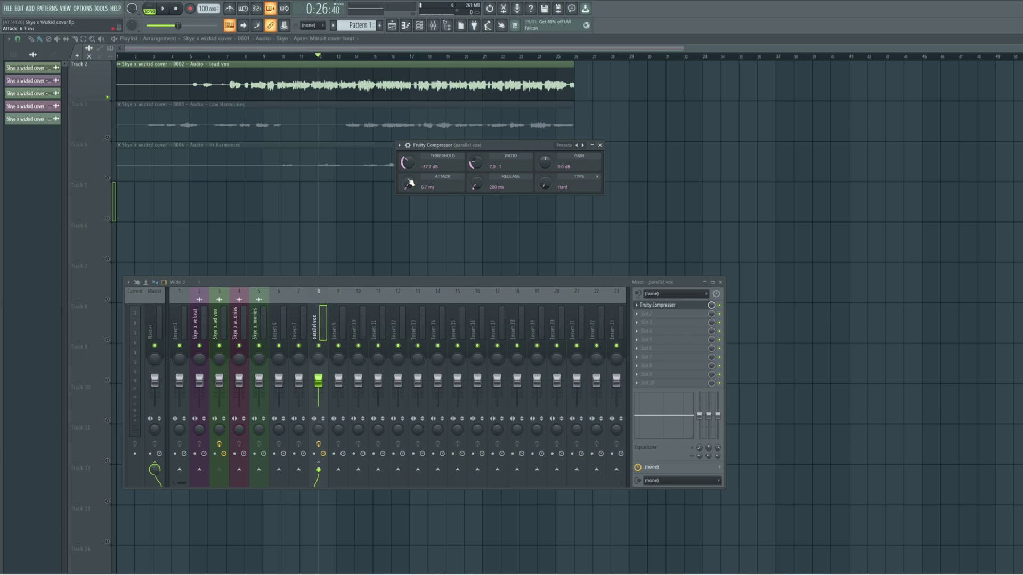
{"action": "key", "text": "space"}
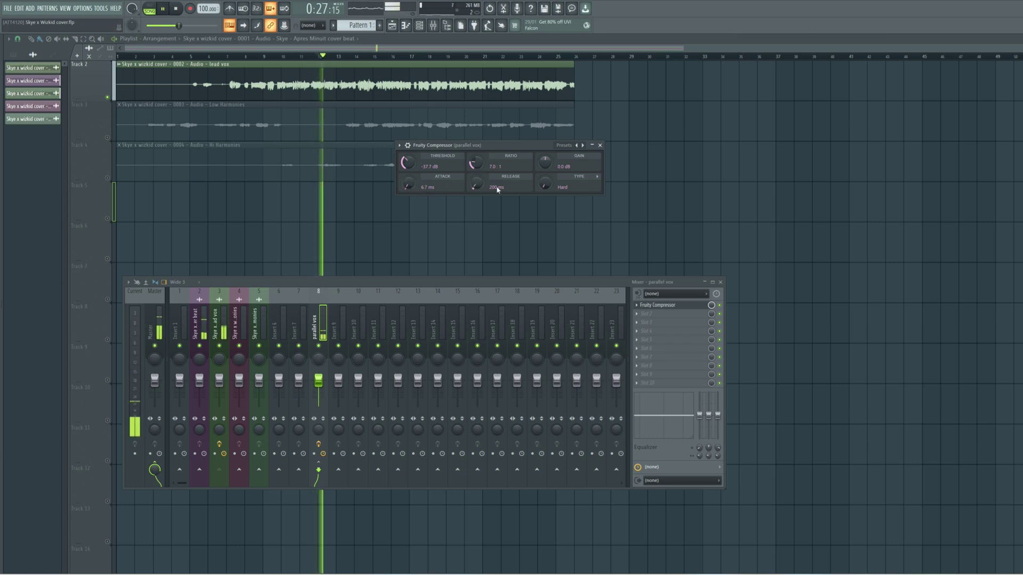
{"action": "left_click", "coordinate": [600, 145]}
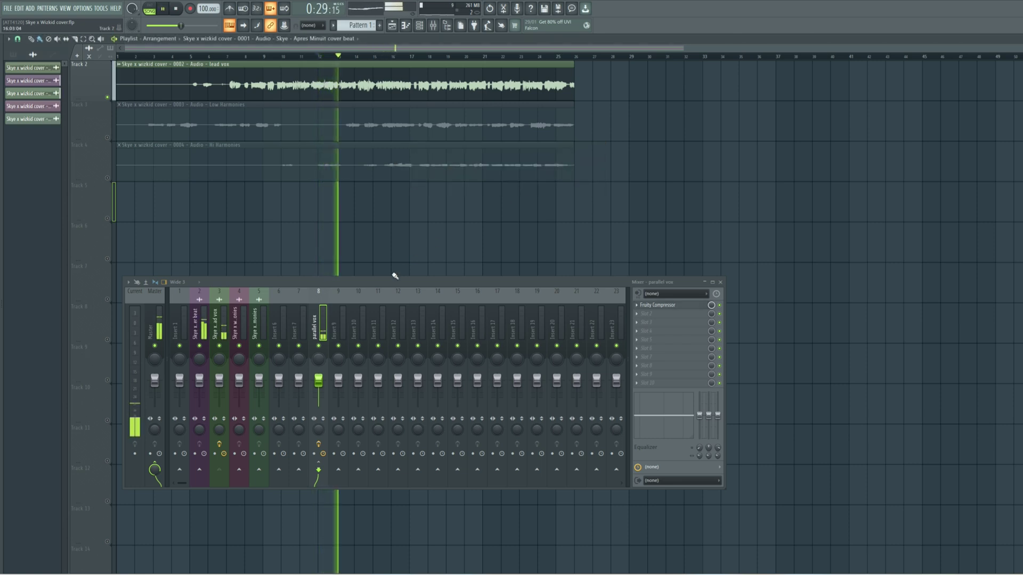
{"action": "key", "text": "space"}
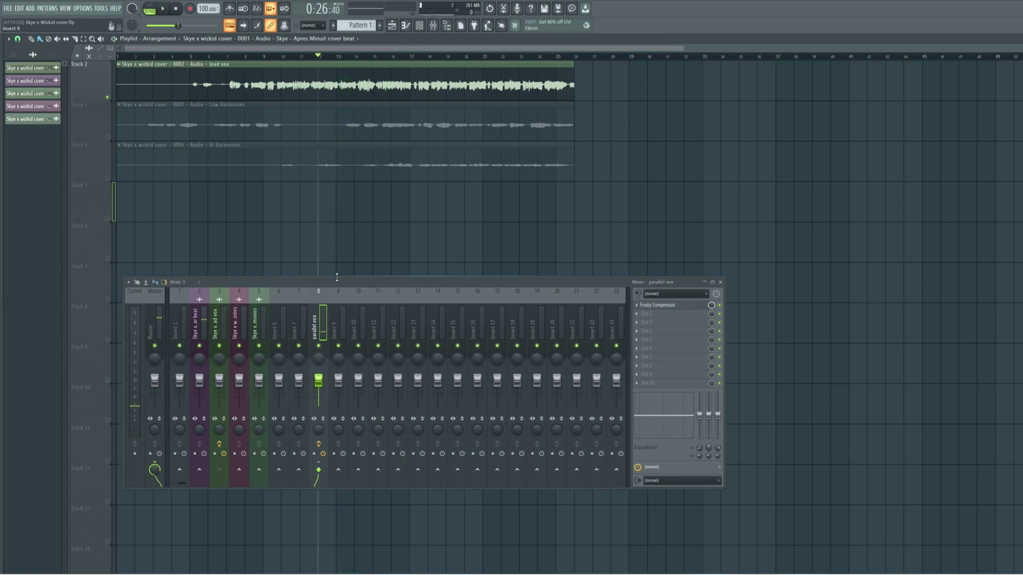
- Enlarge the mixer and bring the parallel vox fader down to about -12.8 dB while the song plays
{"action": "left_click_drag", "start_coordinate": [336, 277], "coordinate": [341, 214]}
{"action": "key", "text": "space"}
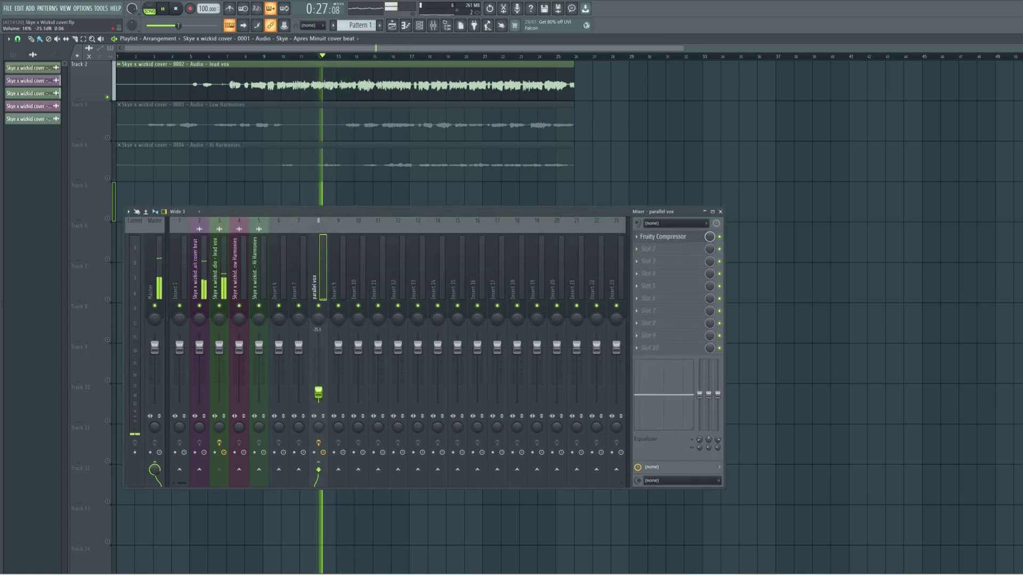
{"action": "left_click_drag", "start_coordinate": [319, 385], "coordinate": [318, 378]}
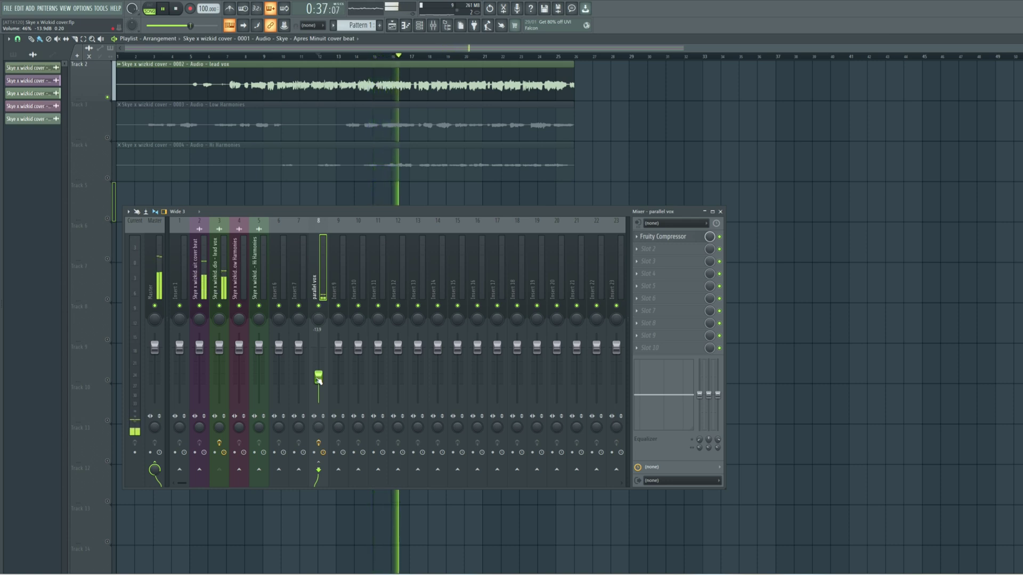
{"action": "left_click_drag", "start_coordinate": [319, 379], "coordinate": [318, 375]}
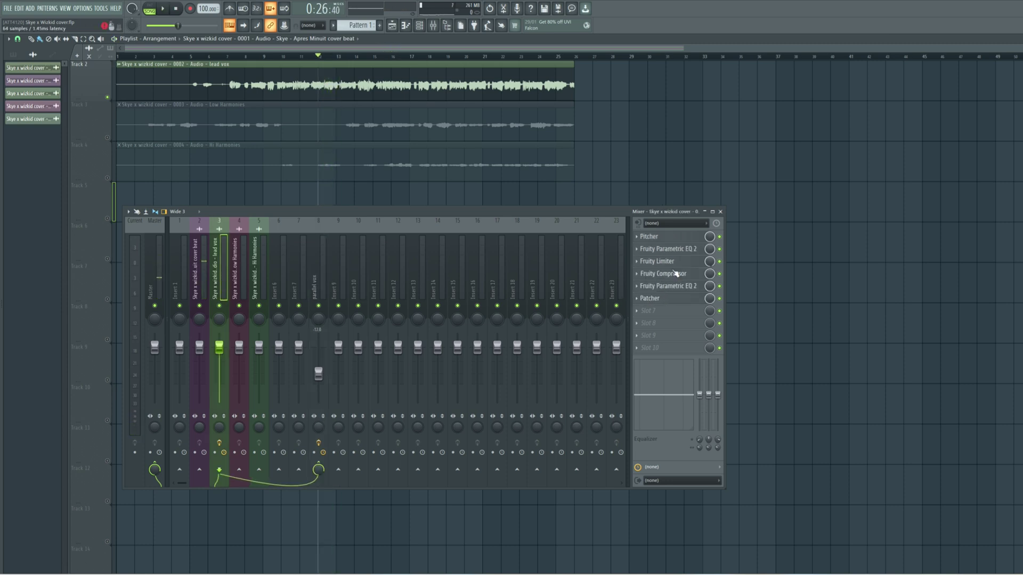
- Open the lead vocal's Fruity Limiter and examine its envelope and noise gate settings while auditioning
{"action": "left_click", "coordinate": [660, 261]}
{"action": "left_click_drag", "start_coordinate": [528, 211], "coordinate": [530, 254]}
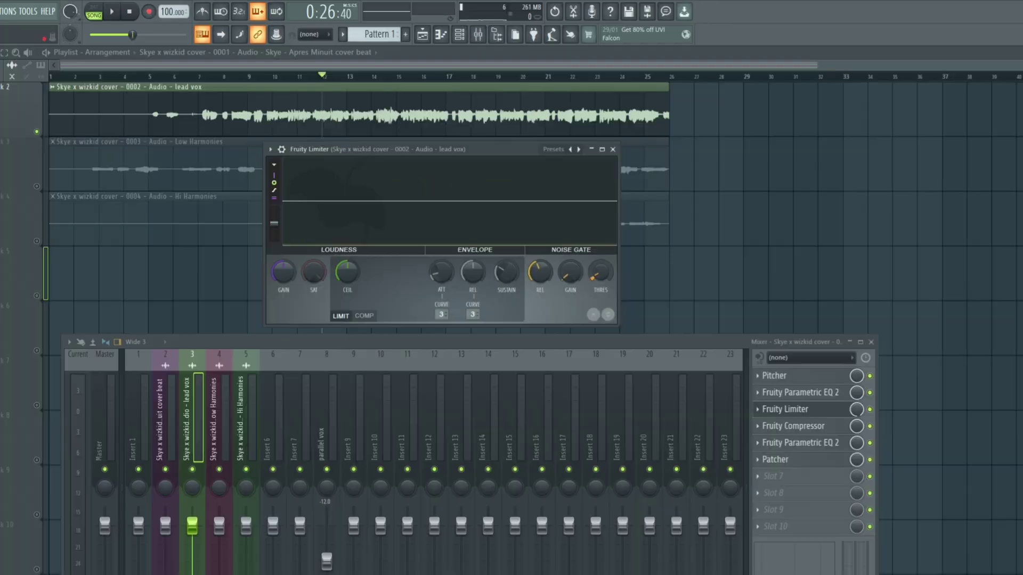
{"action": "key", "text": "space"}
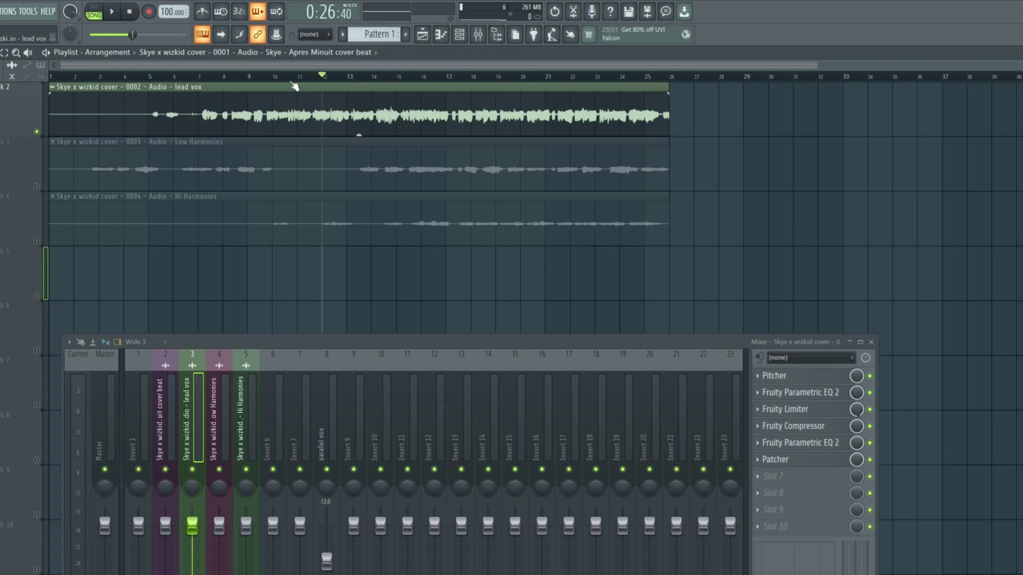
- Slice the lead vocal clip just after bar 13, trim the second part's start to leave a short gap, and audition the cut
{"action": "scroll", "coordinate": [305, 83], "scroll_direction": "up", "scroll_amount": 3}
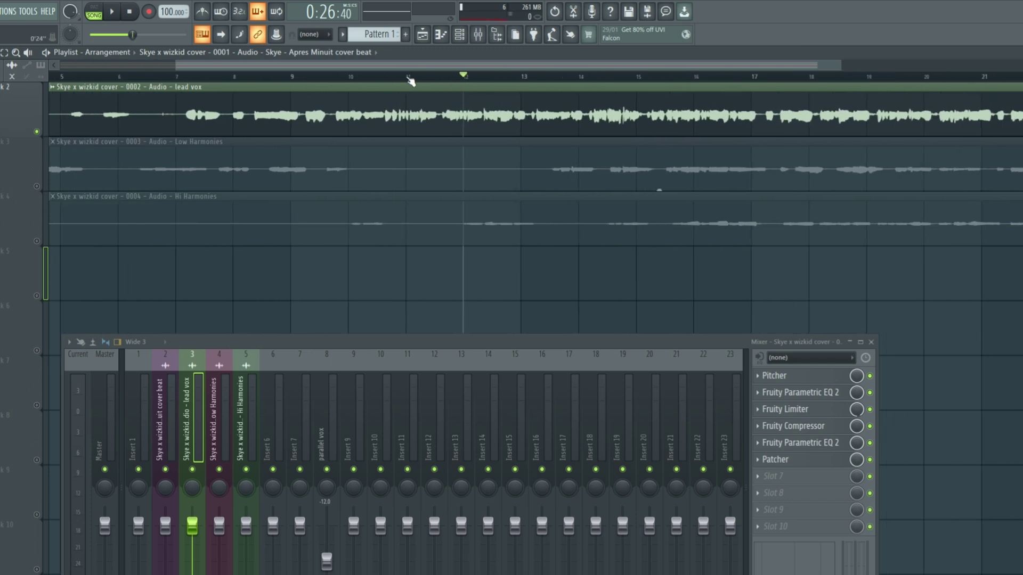
{"action": "scroll", "coordinate": [409, 79], "scroll_direction": "down", "scroll_amount": 2}
{"action": "left_click", "coordinate": [479, 76]}
{"action": "key", "text": "space"}
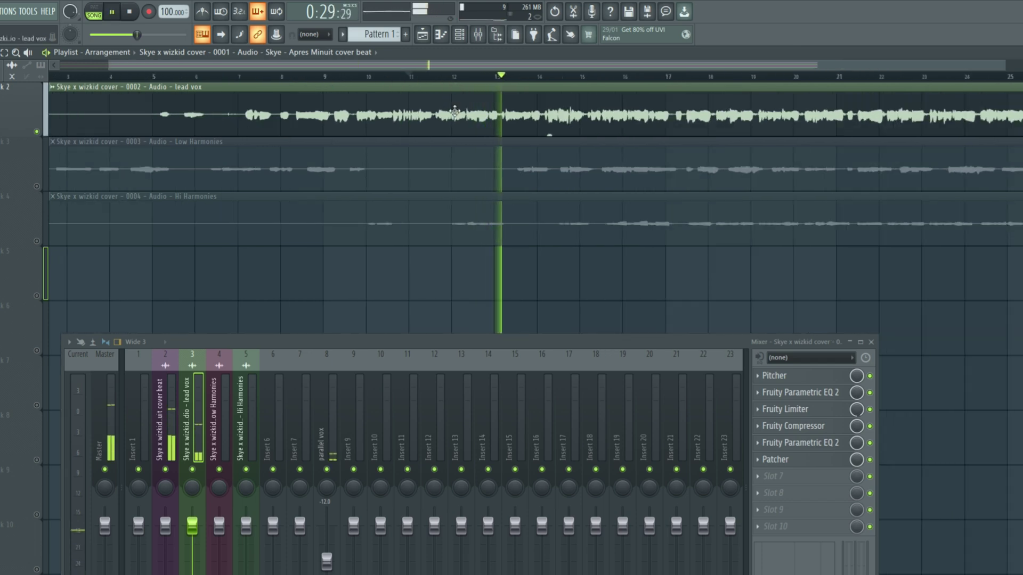
{"action": "scroll", "coordinate": [484, 117], "scroll_direction": "up", "scroll_amount": 3}
{"action": "key", "text": "space"}
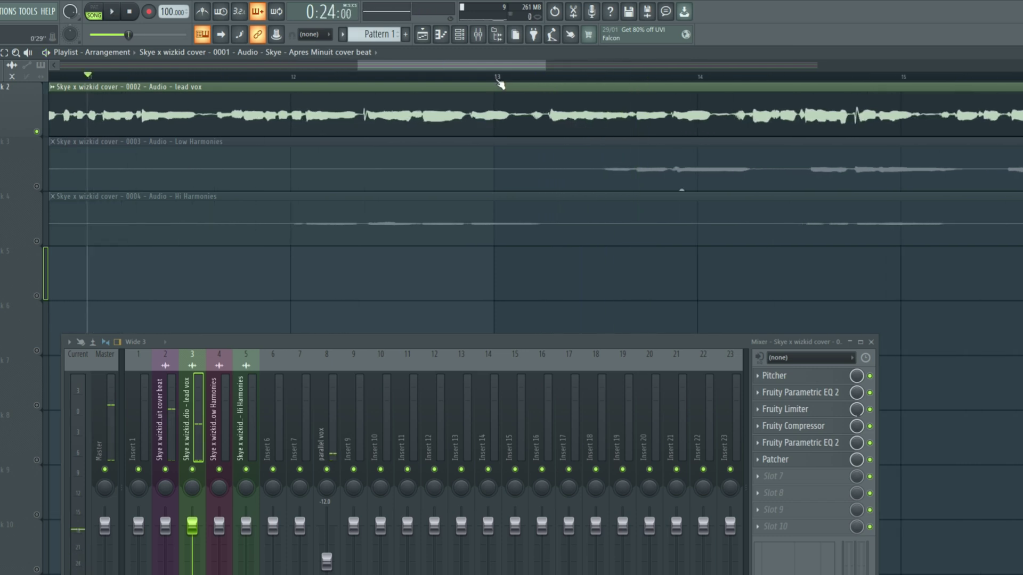
{"action": "left_click", "coordinate": [495, 76]}
{"action": "key", "text": "space"}
{"action": "key", "text": "space"}
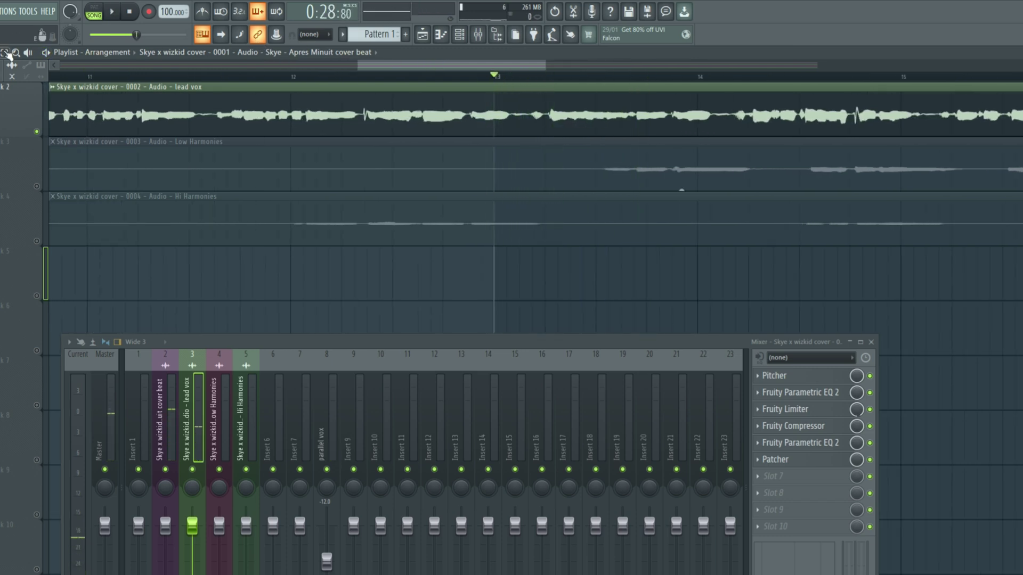
{"action": "key", "text": "ctrl+e"}
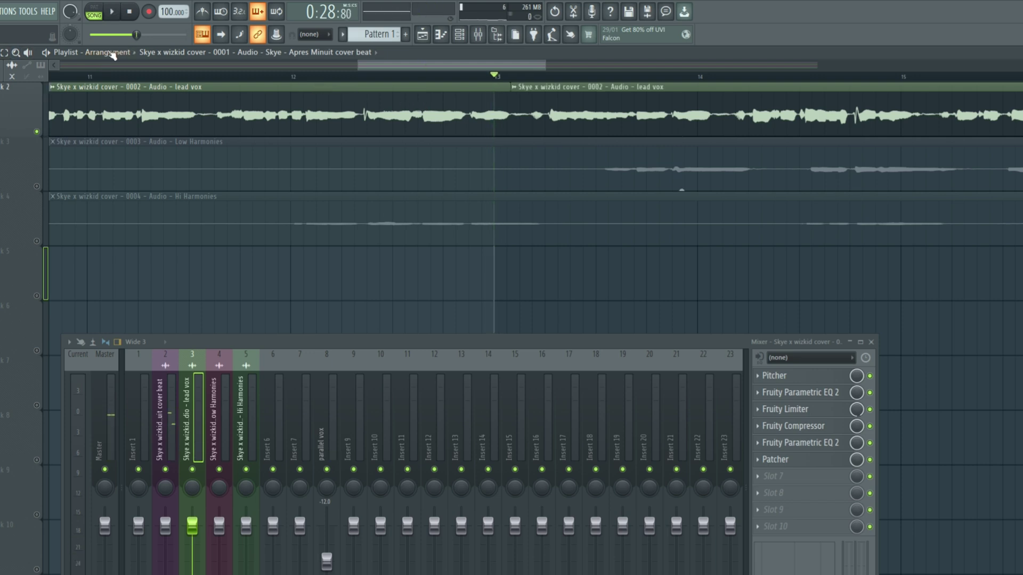
{"action": "left_click_drag", "start_coordinate": [511, 129], "coordinate": [523, 126]}
{"action": "key", "text": "space"}
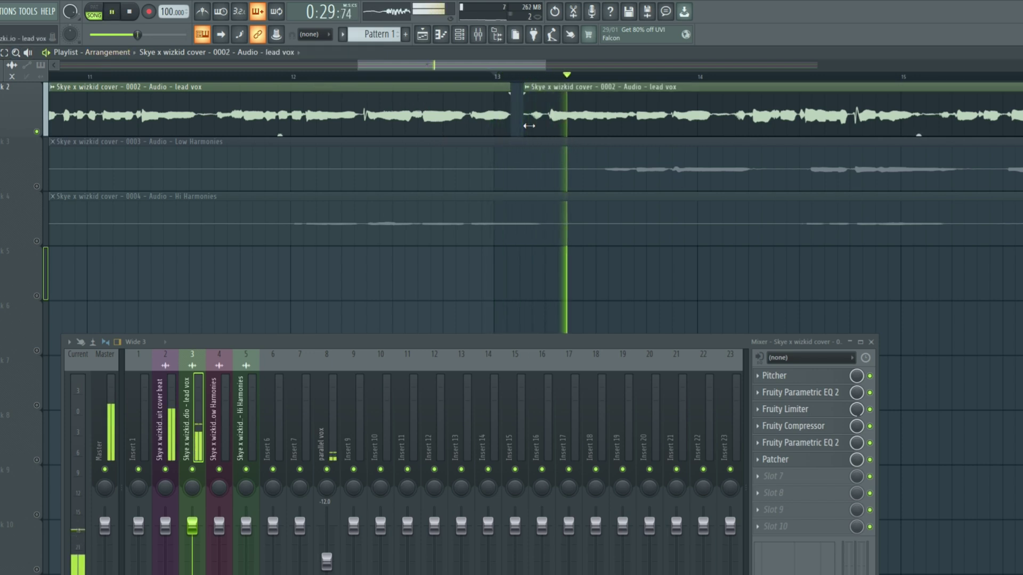
{"action": "scroll", "coordinate": [550, 130], "scroll_direction": "down", "scroll_amount": 3}
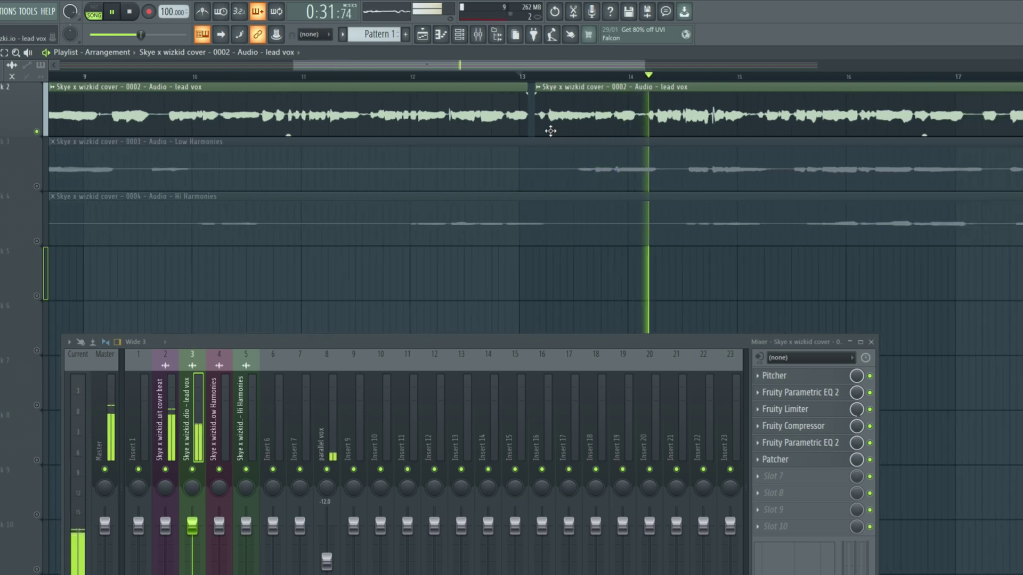
{"action": "scroll", "coordinate": [550, 130], "scroll_direction": "down", "scroll_amount": 2}
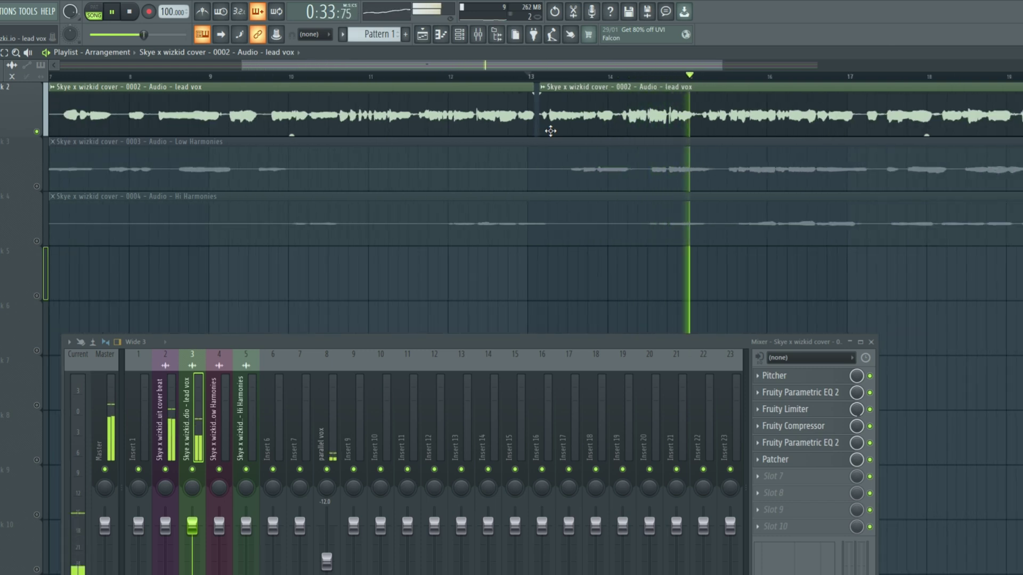
{"action": "scroll", "coordinate": [550, 131], "scroll_direction": "down", "scroll_amount": 2}
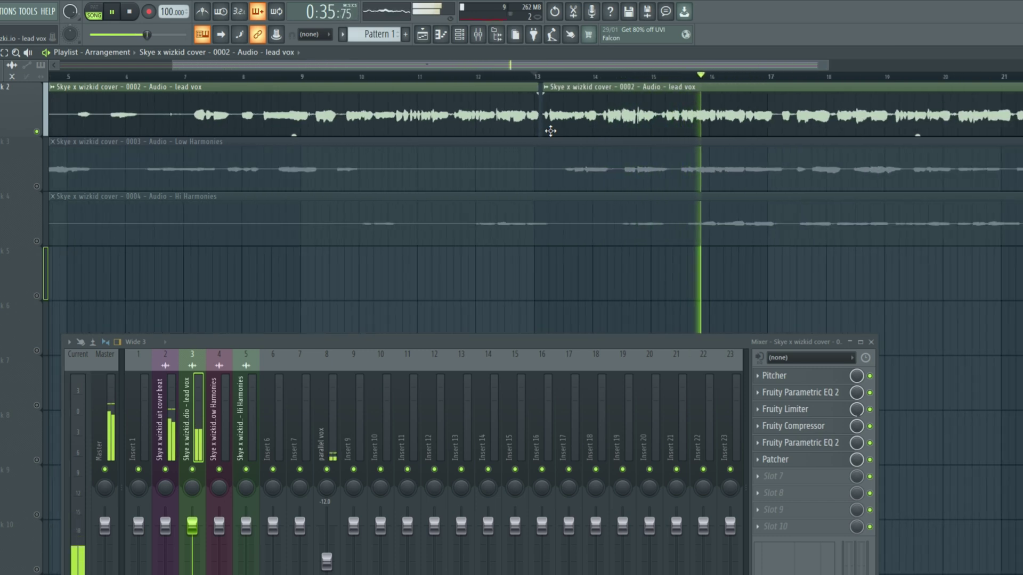
{"action": "scroll", "coordinate": [551, 130], "scroll_direction": "down", "scroll_amount": 2}
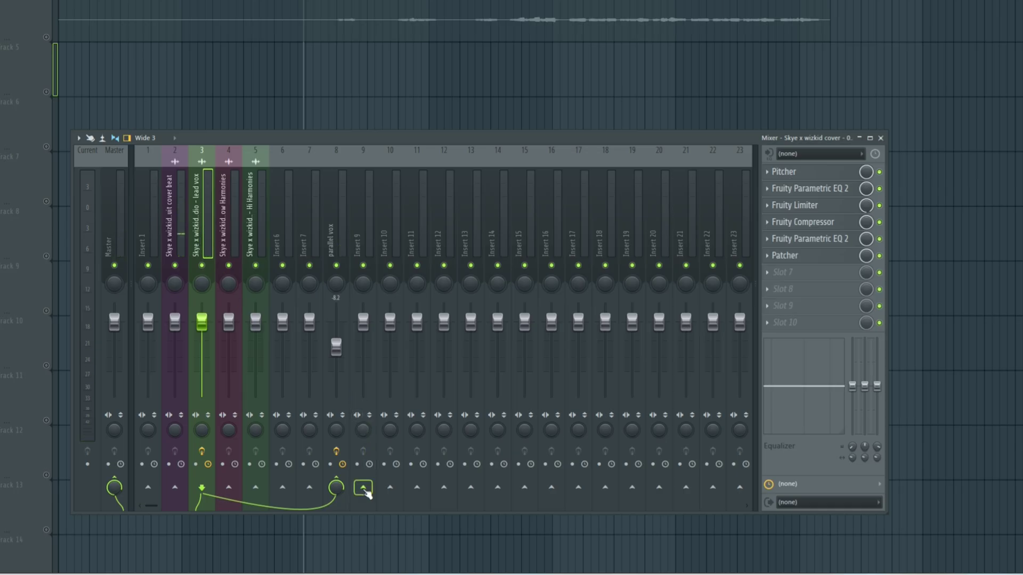
- Load Fruity Reeverb 2 on mixer Insert 9 and calculate reverb times for 100 BPM on the browser's Calculate Your Reverb page, checking Big Room
{"action": "left_click", "coordinate": [360, 246]}
{"action": "left_click", "coordinate": [797, 175]}
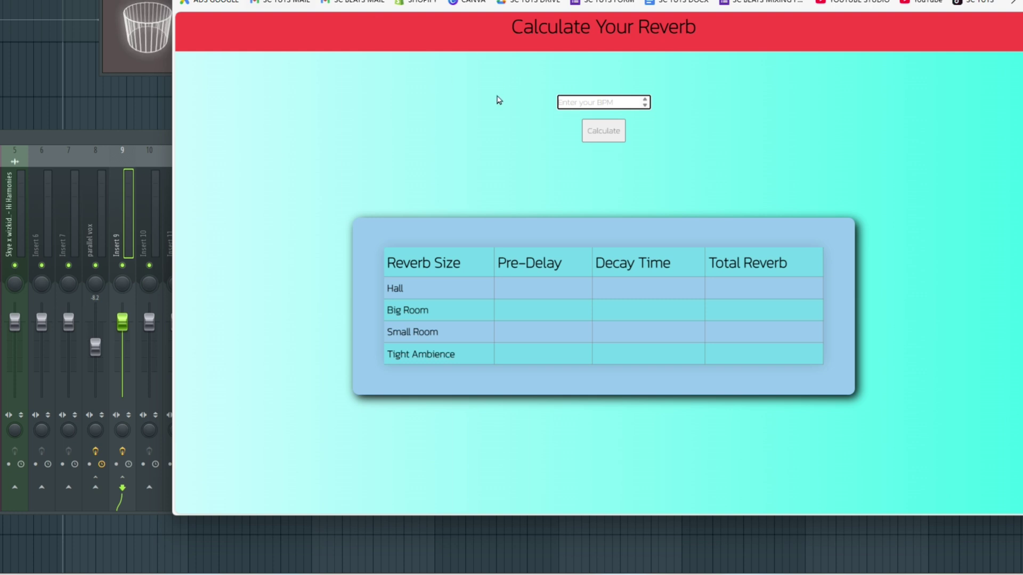
{"action": "left_click", "coordinate": [607, 128]}
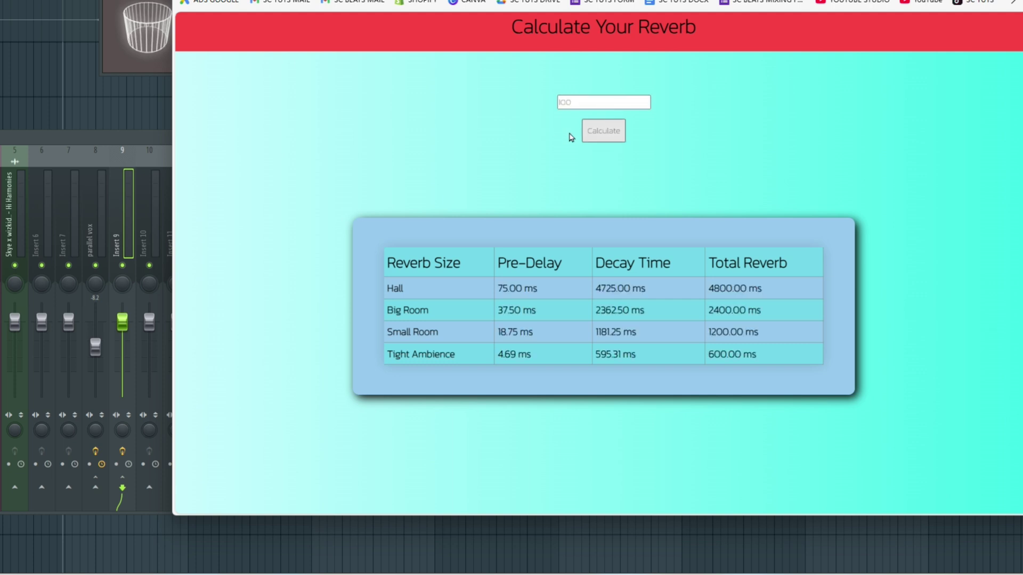
{"action": "left_click_drag", "start_coordinate": [417, 311], "coordinate": [646, 310]}
{"action": "left_click", "coordinate": [554, 318]}
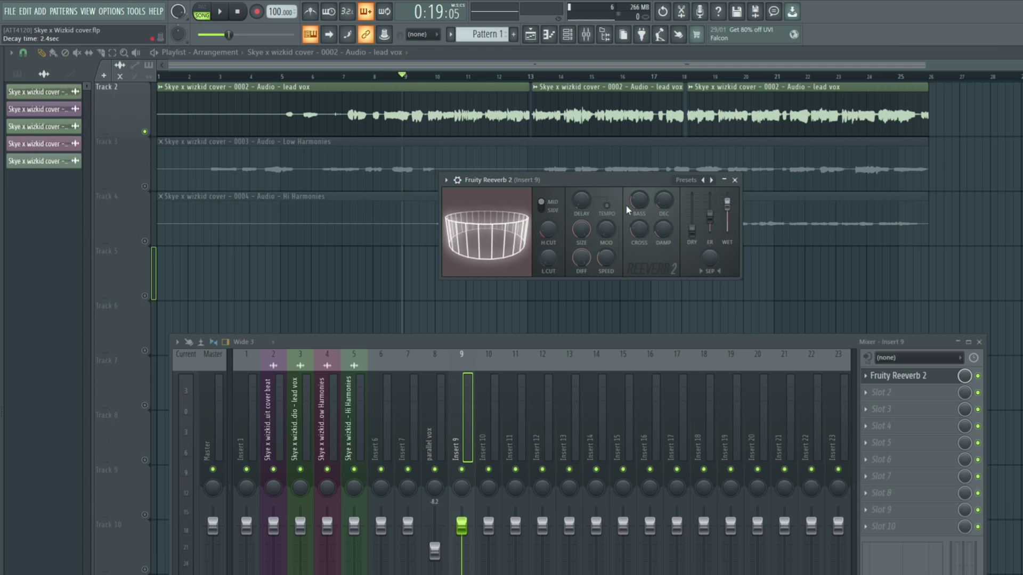
- Adjust the wet level of Fruity Reeverb 2 on Insert 9, audition the reverb, and close the plugin
{"action": "right_click", "coordinate": [729, 211]}
{"action": "left_click", "coordinate": [730, 207]}
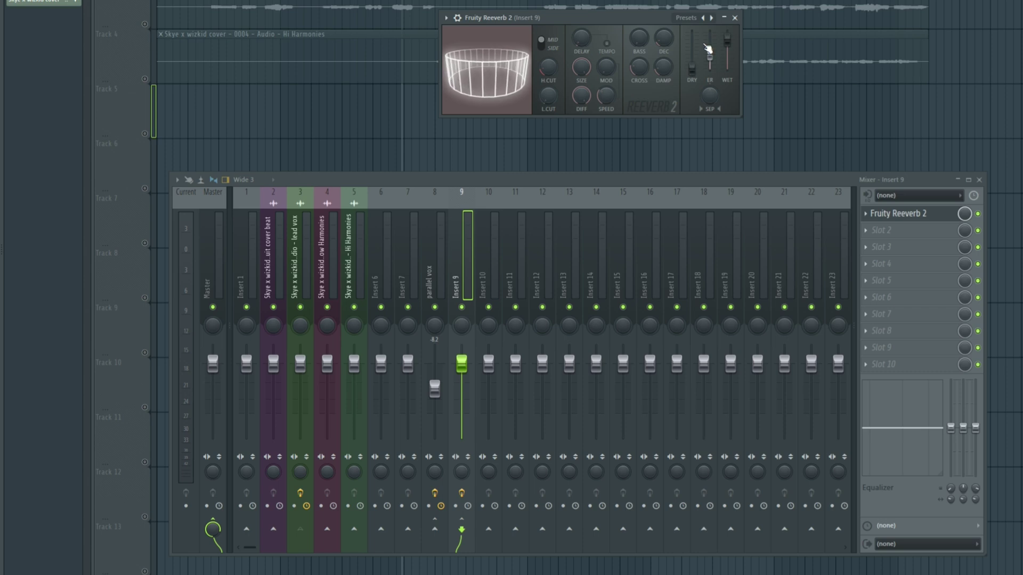
{"action": "key", "text": "space"}
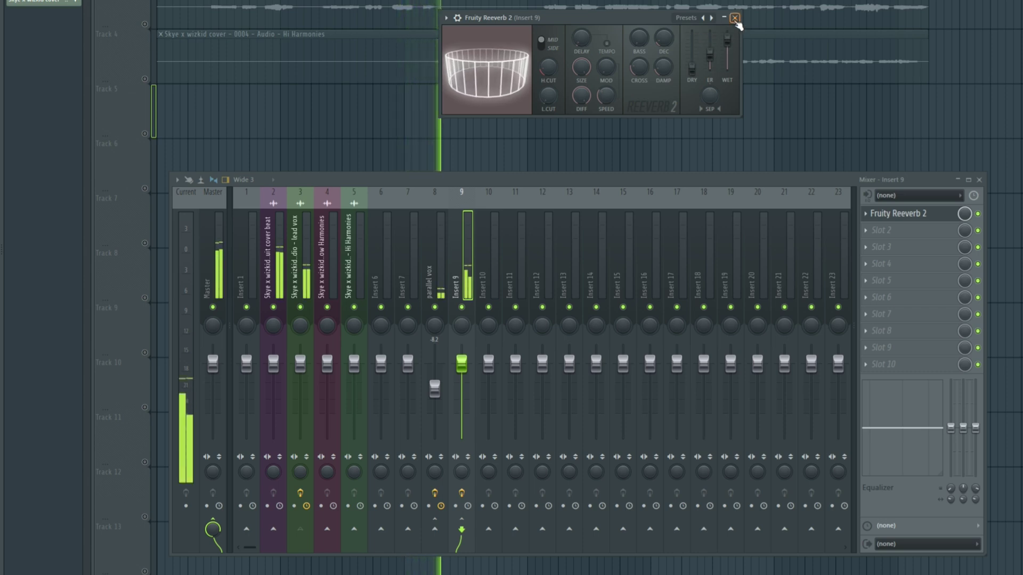
{"action": "left_click", "coordinate": [735, 18]}
{"action": "key", "text": "space"}
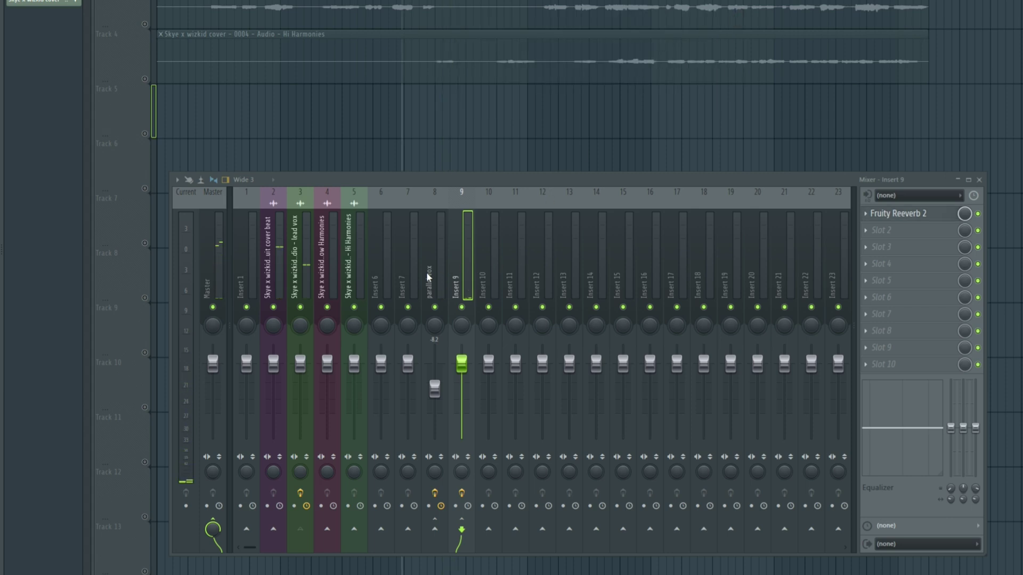
- Select the lead vocal's mixer track and lower its send to Insert 9 while auditioning the mix
{"action": "left_click", "coordinate": [429, 276]}
{"action": "left_click", "coordinate": [313, 290]}
{"action": "key", "text": "space"}
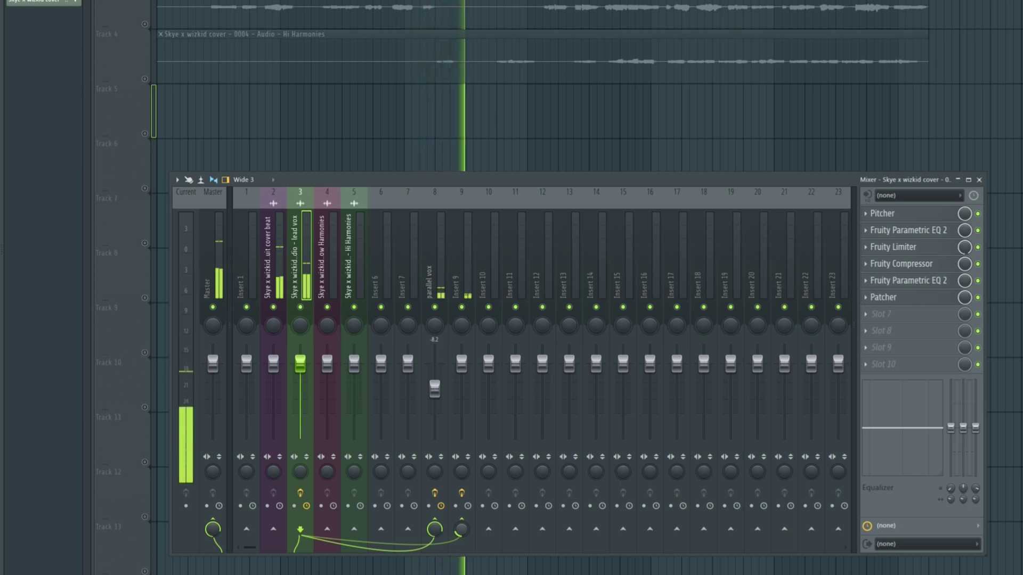
- Lower the beat's fader to -1.6 dB and bring the lead vocal's fader down slightly to balance them
{"action": "left_click_drag", "start_coordinate": [273, 364], "coordinate": [273, 369]}
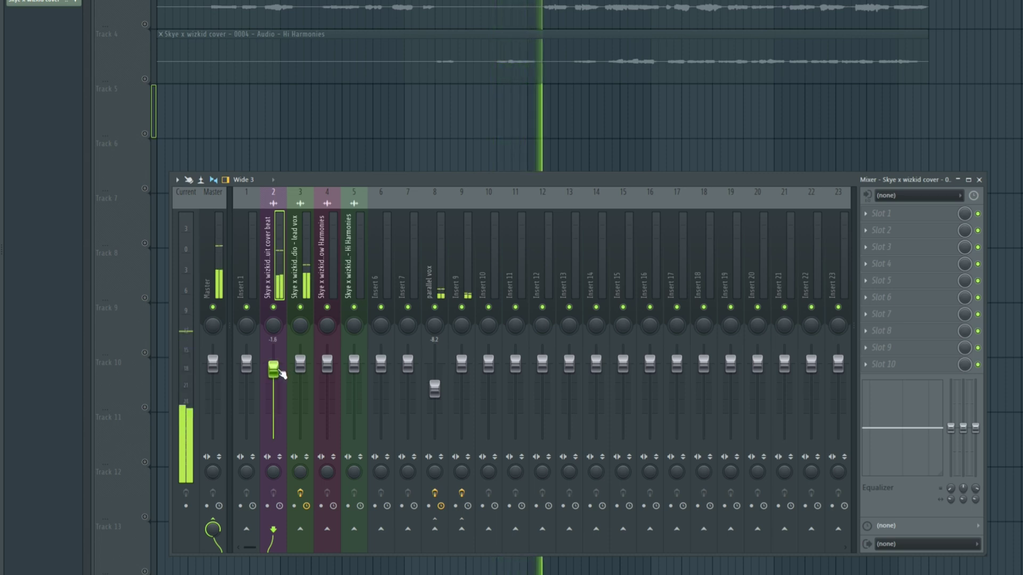
{"action": "left_click", "coordinate": [300, 365]}
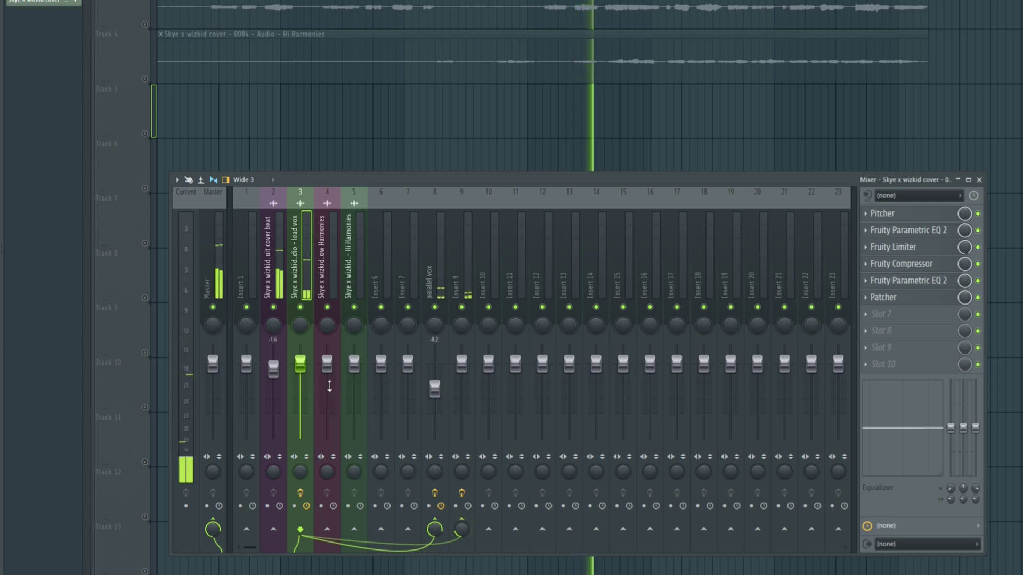
{"action": "left_click_drag", "start_coordinate": [299, 363], "coordinate": [299, 376]}
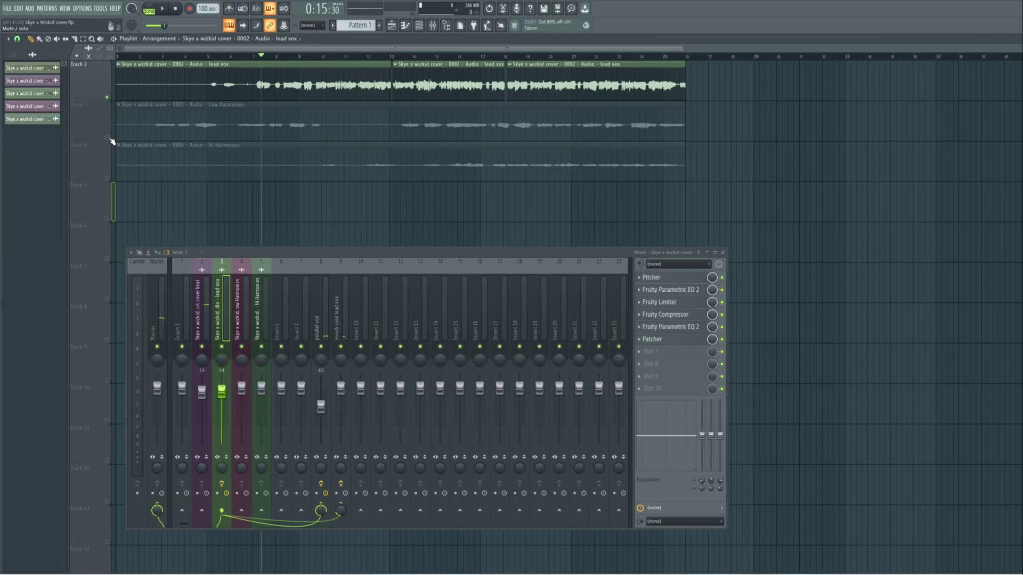
- Unmute the Low Harmonies and Hi Harmonies playlist tracks and audition them with the lead vocal and beat
{"action": "left_click", "coordinate": [108, 138]}
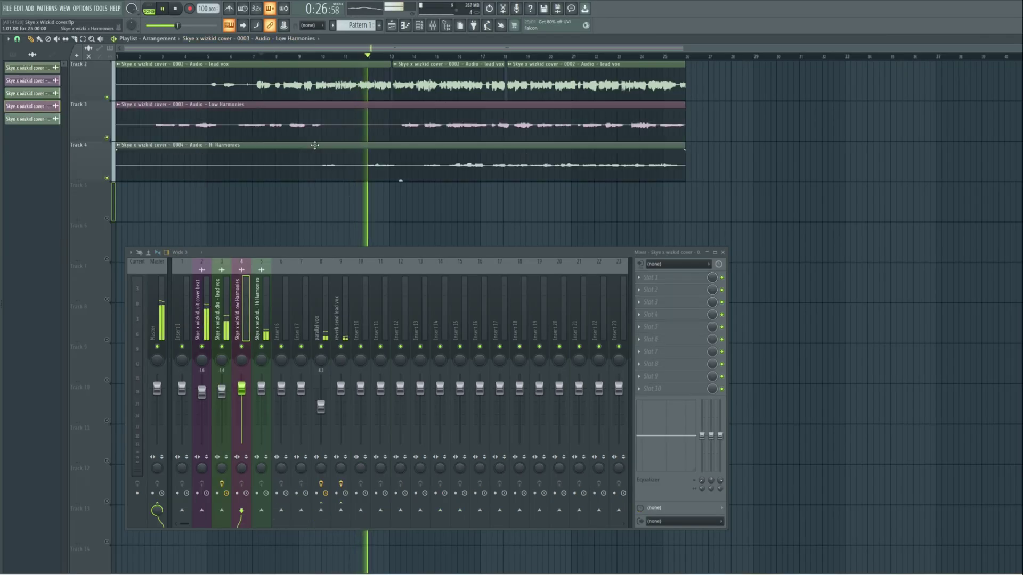
{"action": "left_click", "coordinate": [327, 146]}
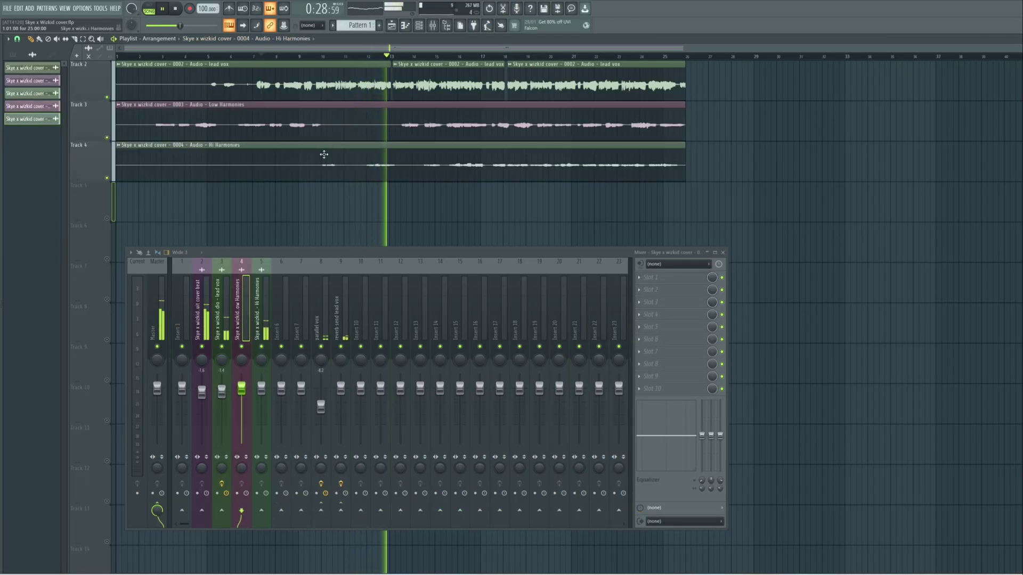
- Copy the lead vocal's Pitcher to the Low Harmonies and Hi Harmonies mixer tracks, and delete the duplicate Pitcher from the lead vocal
{"action": "key", "text": "space"}
{"action": "left_click", "coordinate": [209, 329]}
{"action": "left_click", "coordinate": [218, 322]}
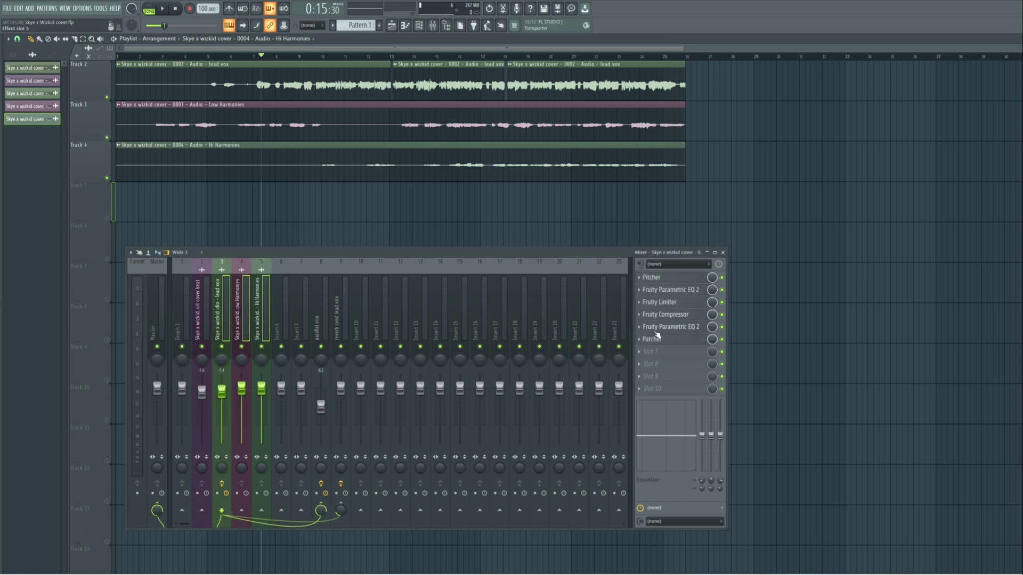
{"action": "left_click", "coordinate": [639, 279]}
{"action": "key", "text": "Escape"}
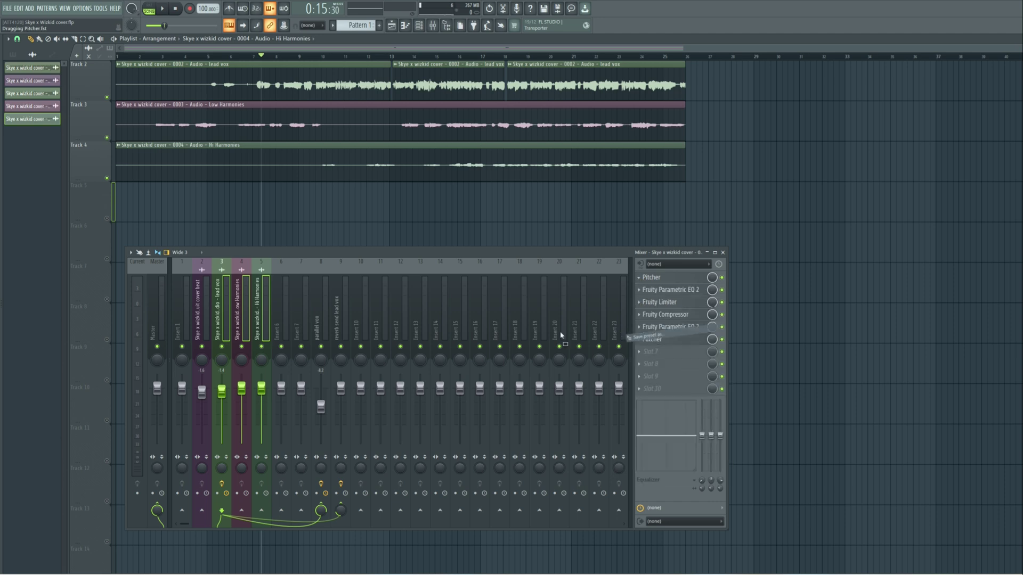
{"action": "left_click", "coordinate": [242, 314]}
{"action": "left_click", "coordinate": [224, 313]}
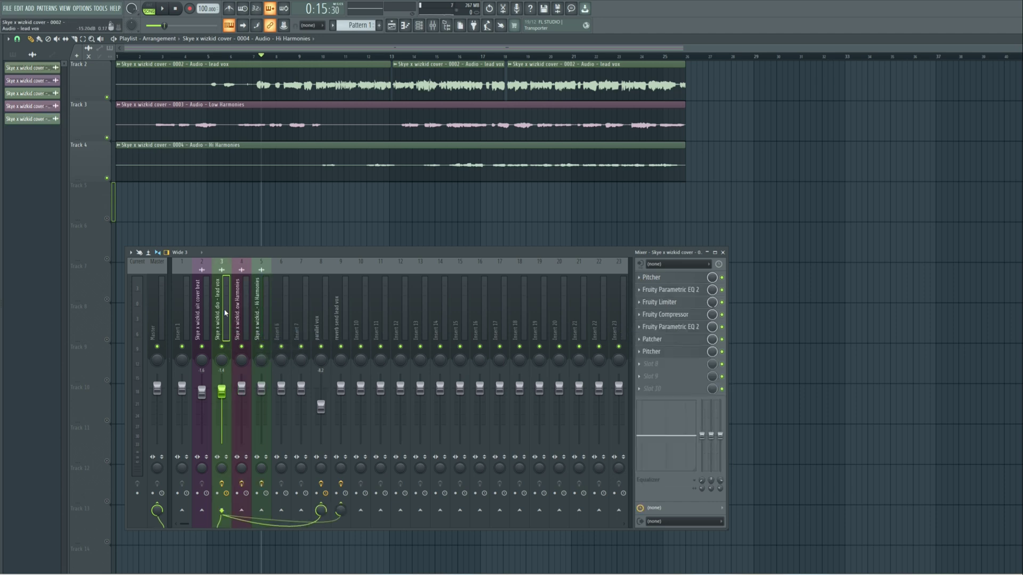
{"action": "left_click", "coordinate": [640, 352]}
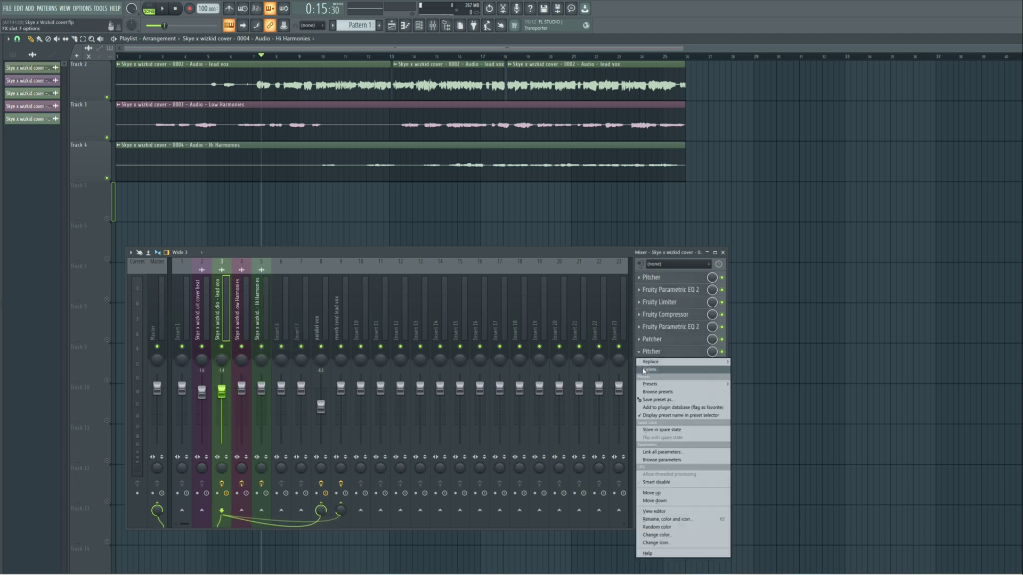
{"action": "left_click", "coordinate": [645, 370]}
- Pan the Low Harmonies mixer track partly left and the Hi Harmonies track partly right while auditioning the mix
{"action": "left_click", "coordinate": [244, 362]}
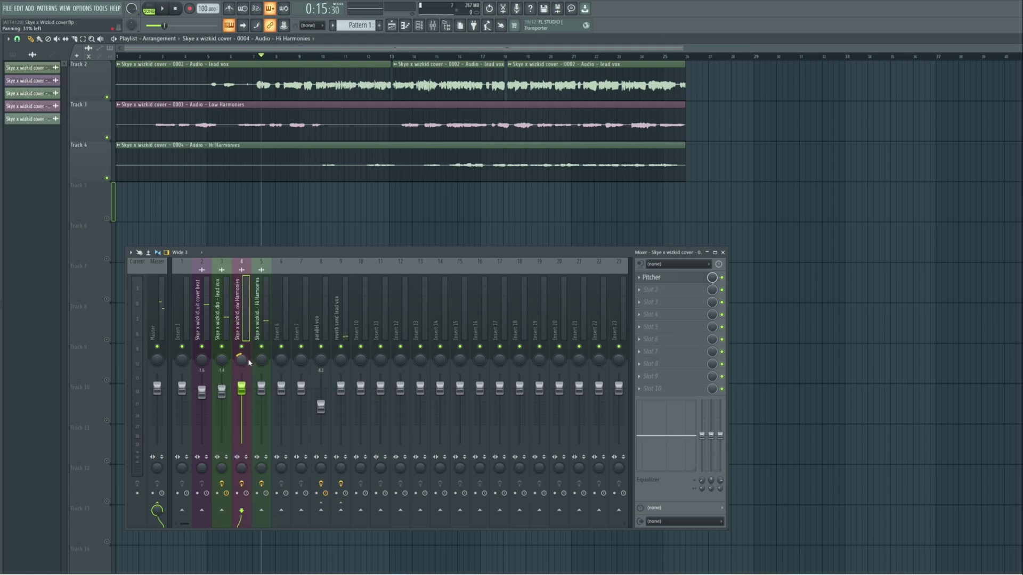
{"action": "left_click_drag", "start_coordinate": [261, 362], "coordinate": [263, 364]}
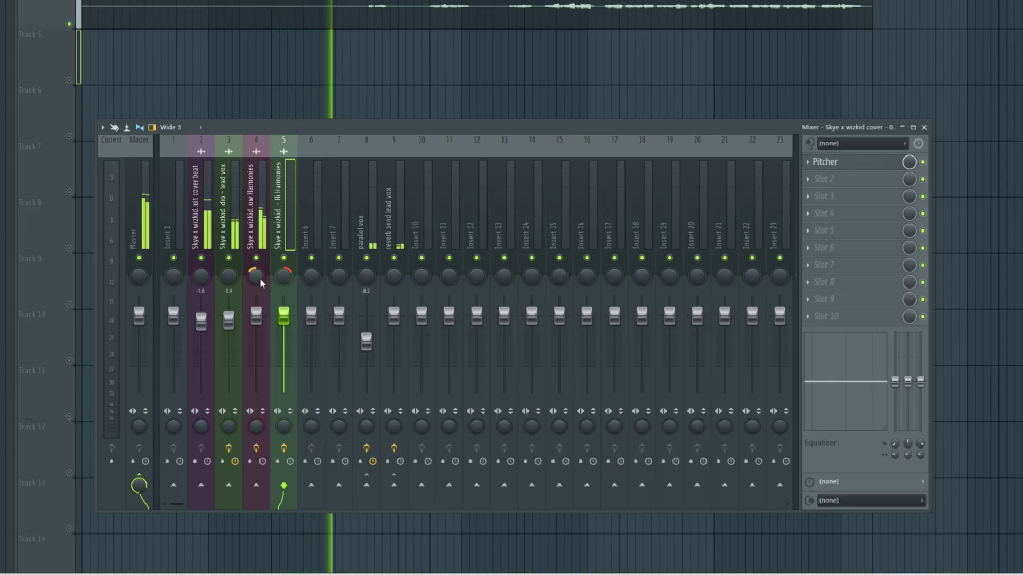
{"action": "left_click", "coordinate": [261, 282]}
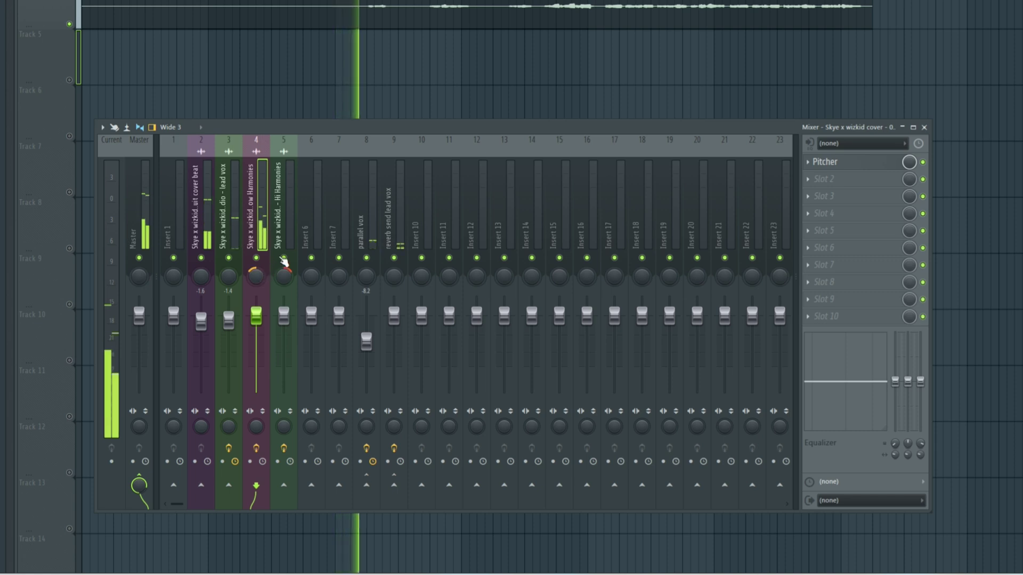
- Lower the Low Harmonies fader to -4.1 dB and the Hi Harmonies fader to -3.7 dB during playback, and stop playback
{"action": "left_click_drag", "start_coordinate": [255, 316], "coordinate": [282, 330]}
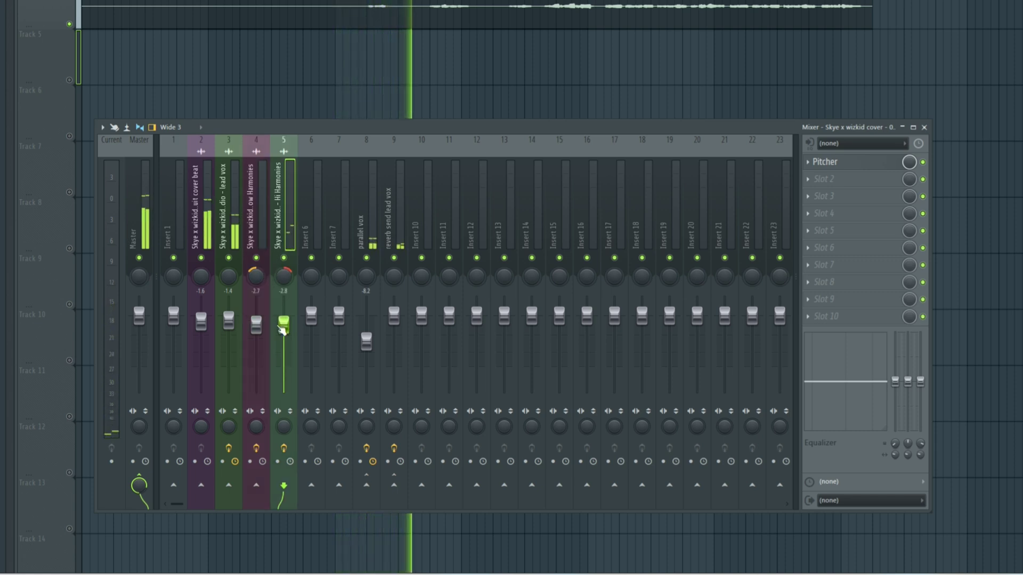
{"action": "left_click_drag", "start_coordinate": [256, 323], "coordinate": [283, 328]}
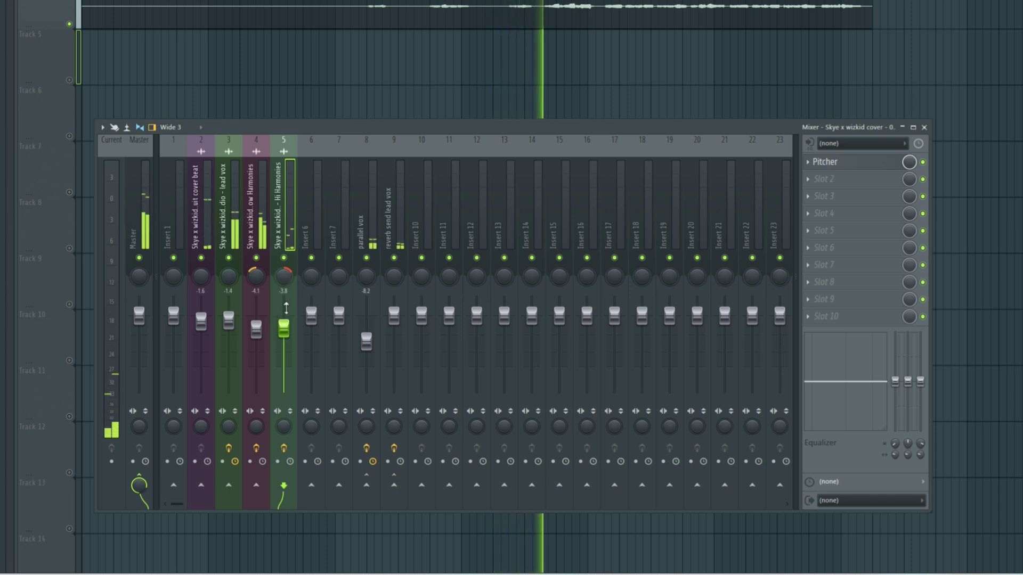
{"action": "left_click_drag", "start_coordinate": [288, 329], "coordinate": [289, 328]}
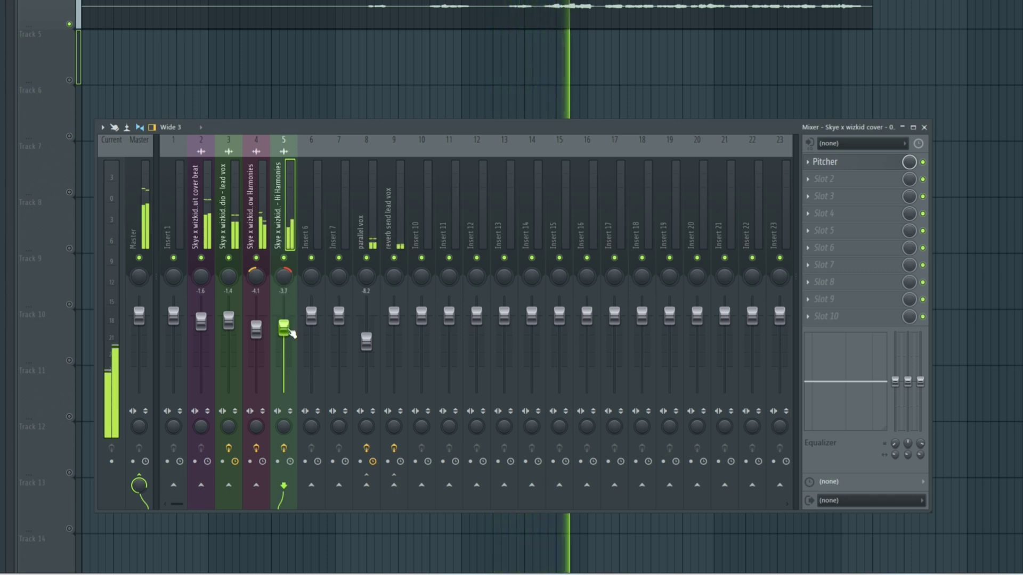
{"action": "key", "text": "space"}
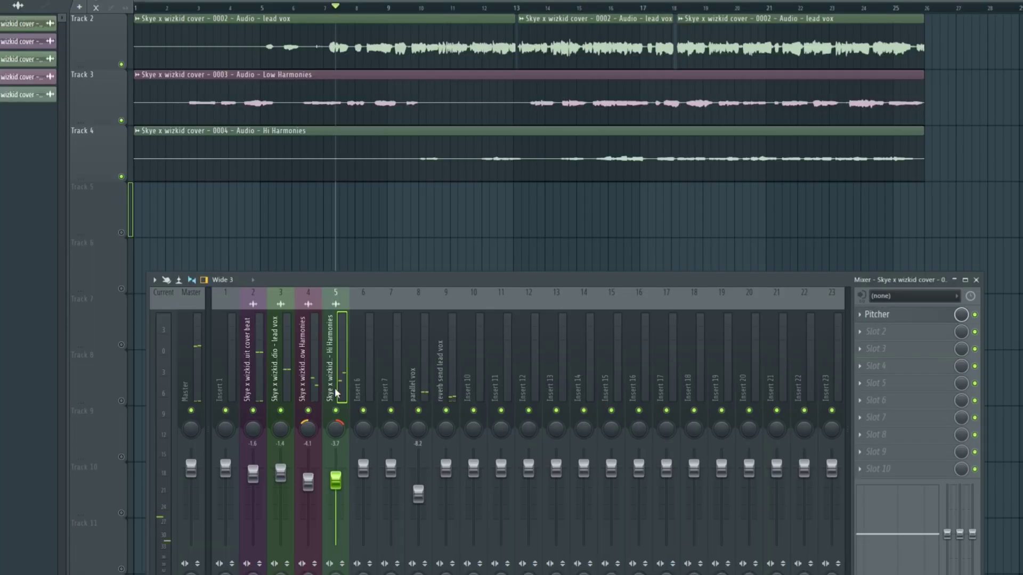
- Check the settings of the Pitcher on the Hi Harmonies mixer track and close the plugin
{"action": "left_click", "coordinate": [878, 331]}
{"action": "left_click", "coordinate": [879, 315]}
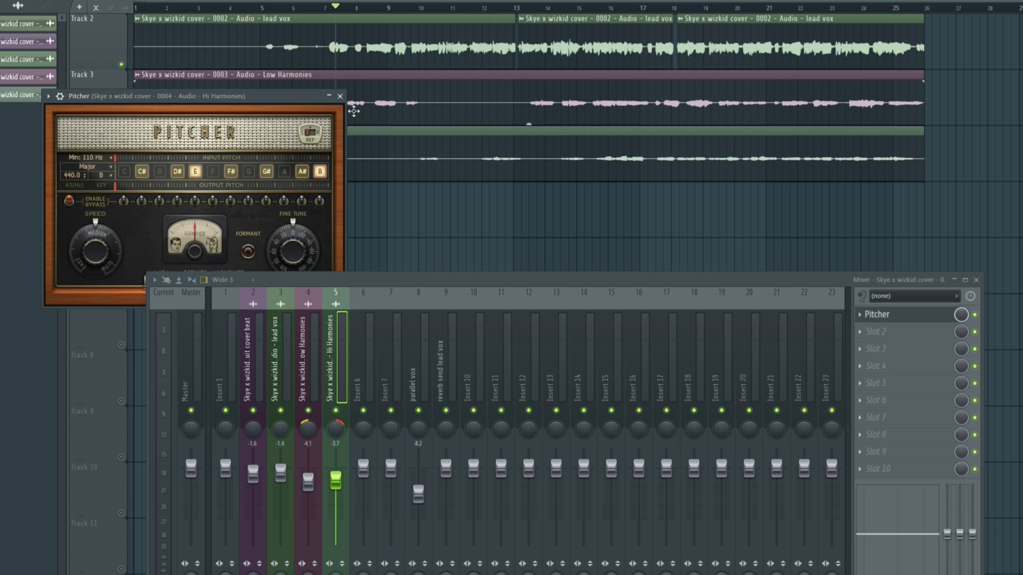
{"action": "left_click", "coordinate": [340, 97]}
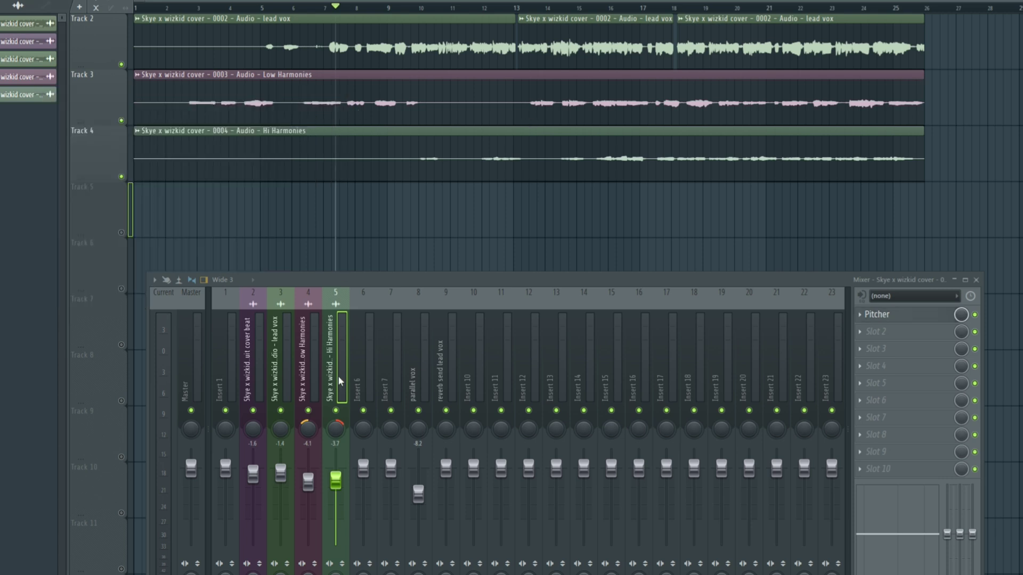
- Create a submix of the Low Harmonies and Hi Harmonies tracks on Insert 6, named "Back up buss master"
{"action": "left_click", "coordinate": [314, 378]}
{"action": "left_click", "coordinate": [343, 371], "text": "ctrl"}
{"action": "left_click", "coordinate": [359, 375], "text": "ctrl"}
{"action": "right_click", "coordinate": [360, 372]}
{"action": "mouse_move", "coordinate": [398, 374]}
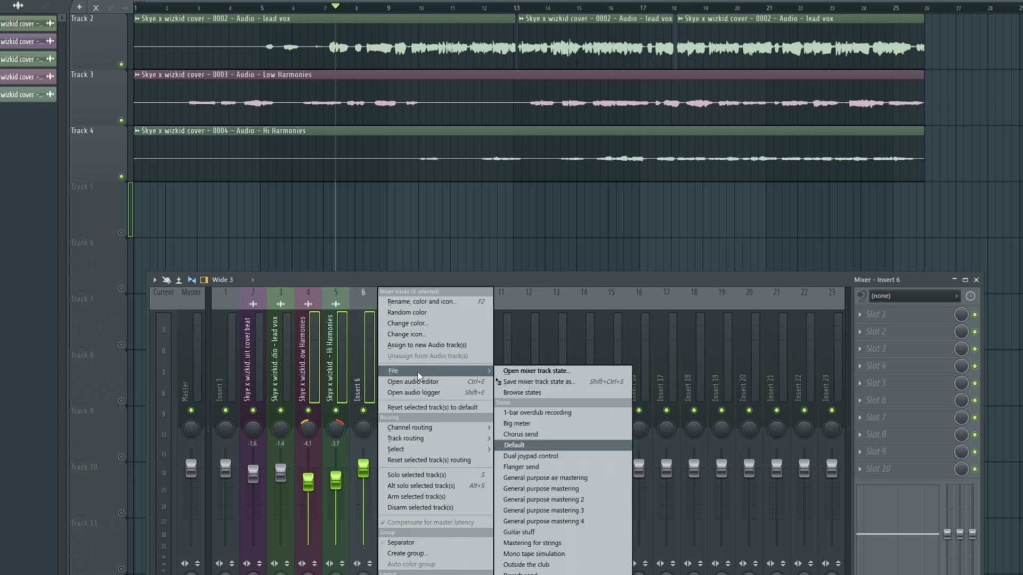
{"action": "mouse_move", "coordinate": [440, 441]}
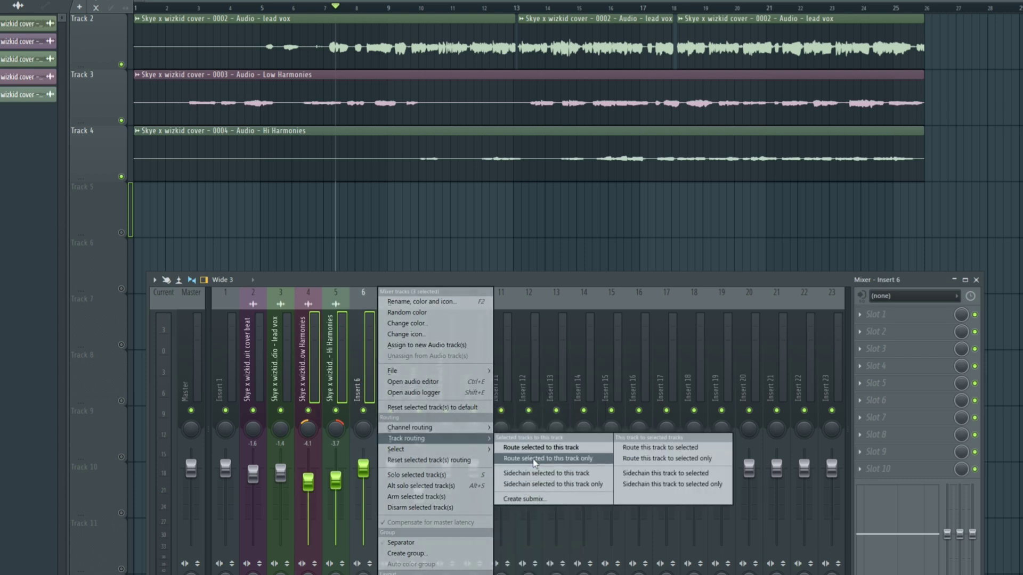
{"action": "left_click", "coordinate": [527, 499]}
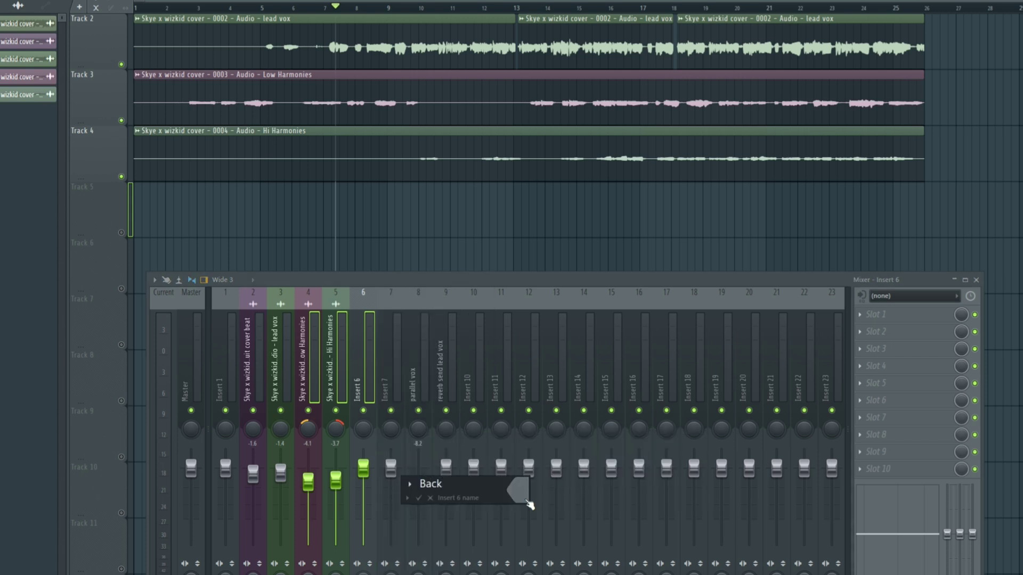
{"action": "type", "text": "Back up buss master"}
{"action": "key", "text": "Return"}
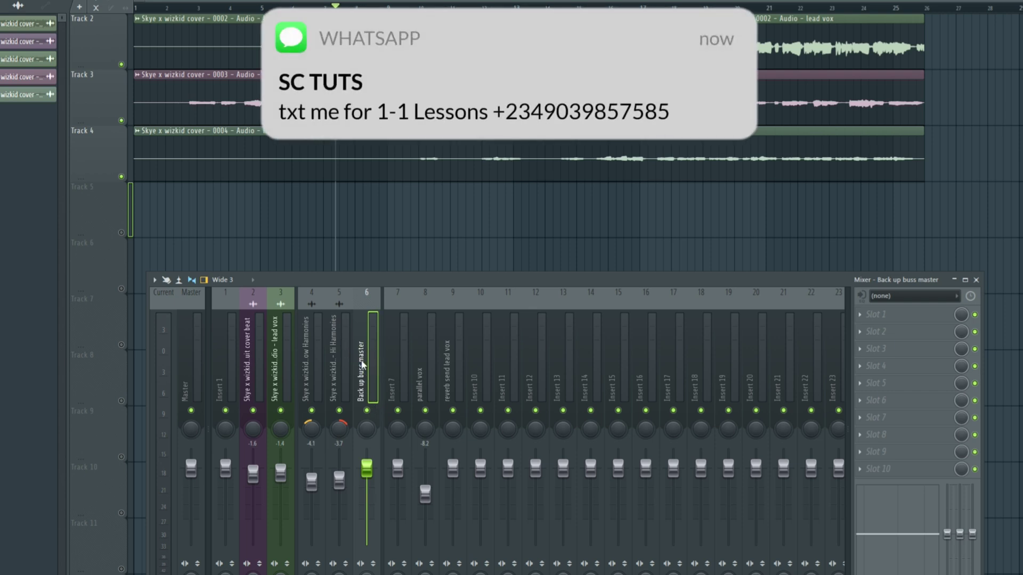
- Copy the lead vocal's mixer track state onto the harmonies' submix track and rename that track "Back up buss"
{"action": "left_click", "coordinate": [286, 372]}
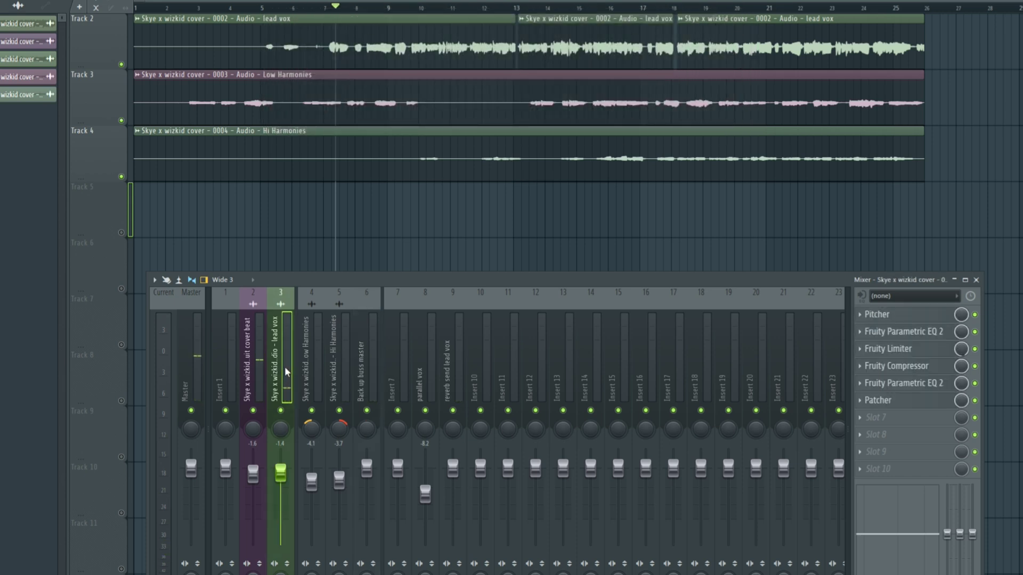
{"action": "right_click", "coordinate": [292, 362]}
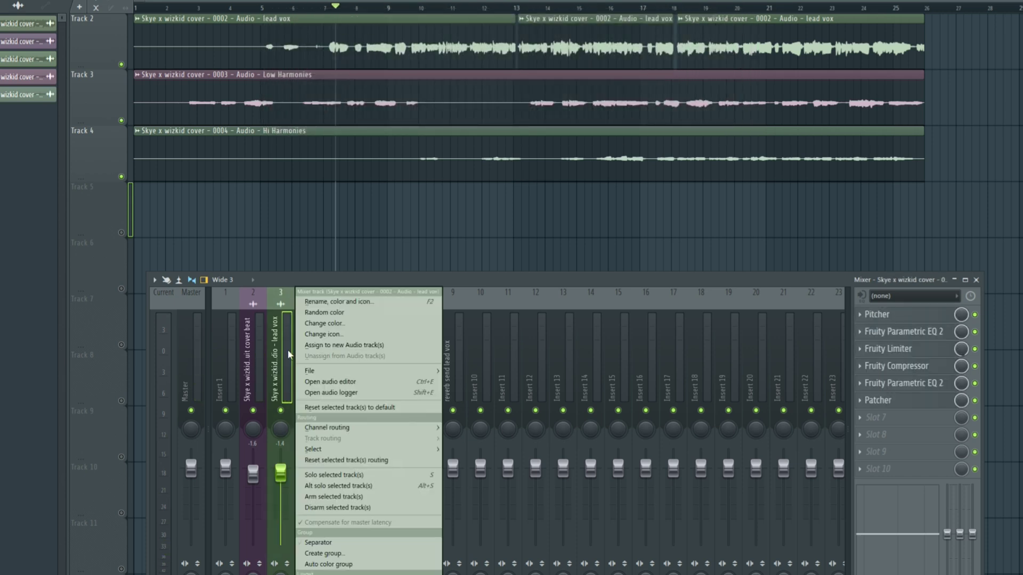
{"action": "mouse_move", "coordinate": [339, 371]}
{"action": "left_click_drag", "start_coordinate": [470, 382], "coordinate": [364, 383]}
{"action": "right_click", "coordinate": [363, 383]}
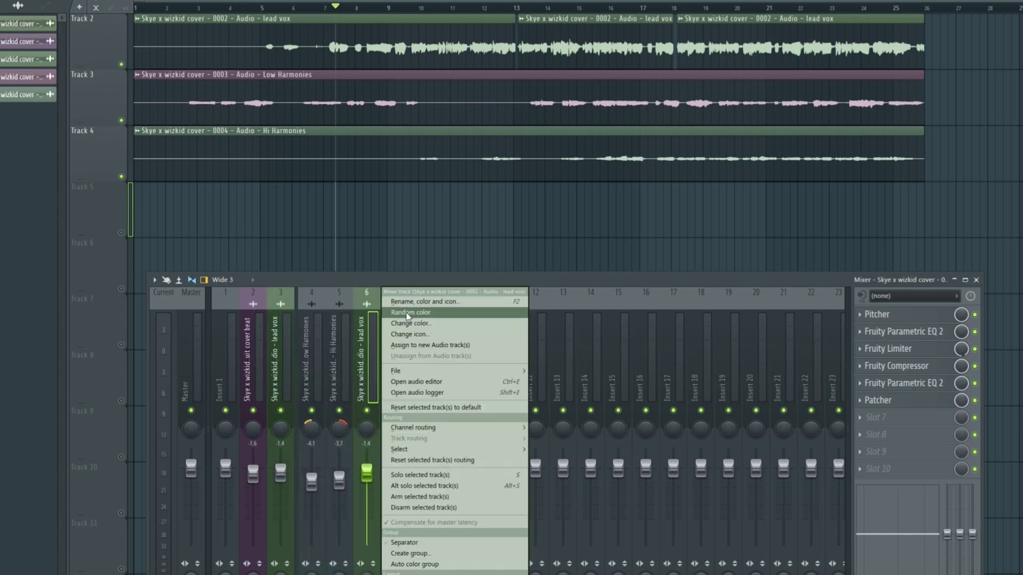
{"action": "left_click", "coordinate": [410, 305]}
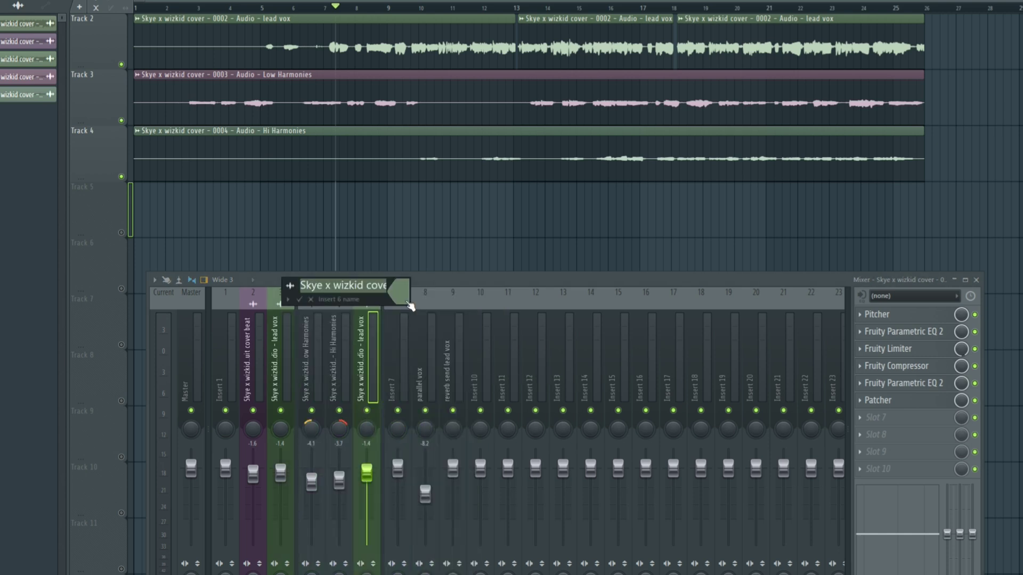
{"action": "type", "text": "Back up buss"}
{"action": "key", "text": "Return"}
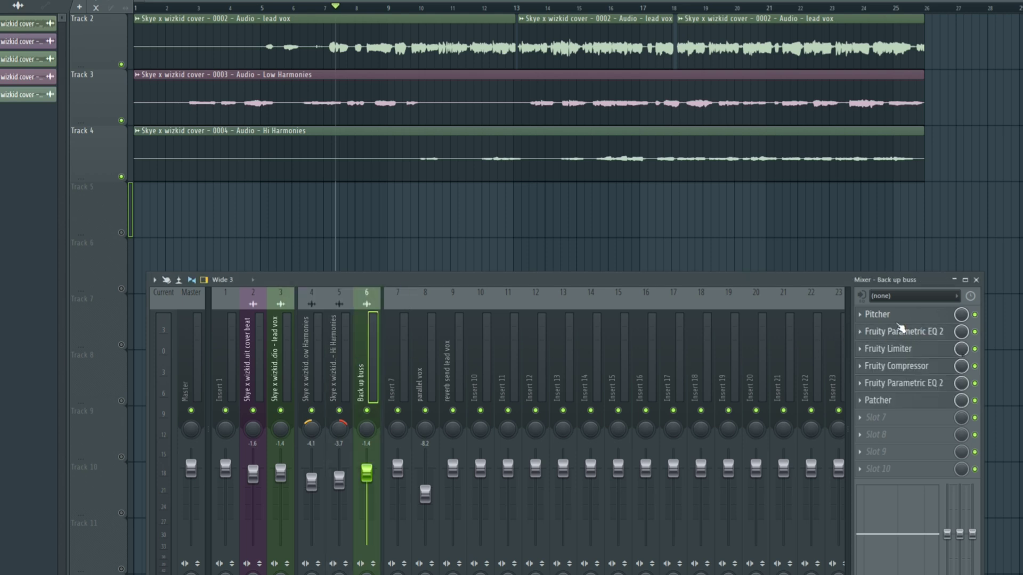
- Delete Pitcher from the Back up buss and raise the low-cut frequency in its first Fruity Parametric EQ 2
{"action": "left_click", "coordinate": [872, 318]}
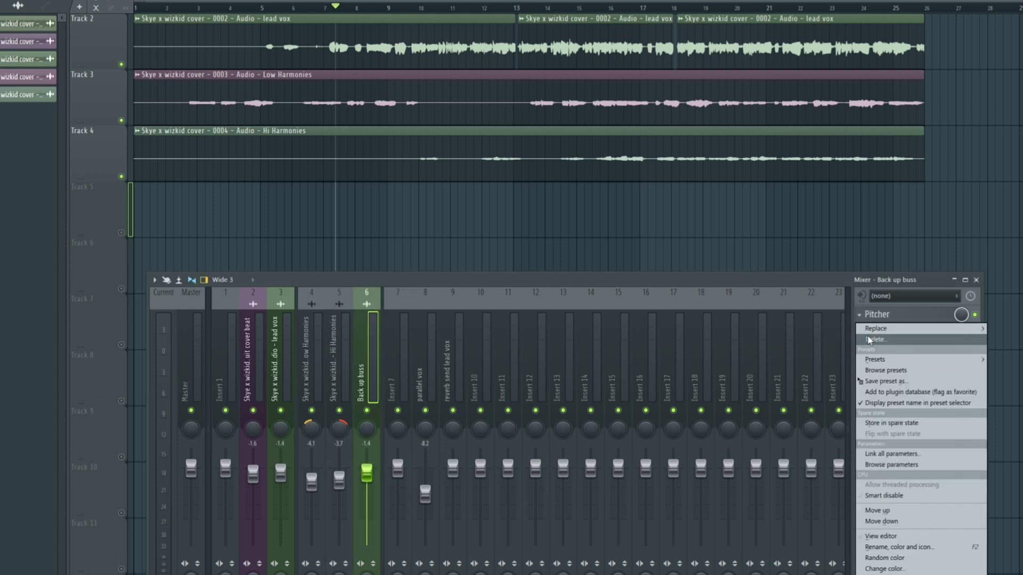
{"action": "left_click", "coordinate": [874, 306]}
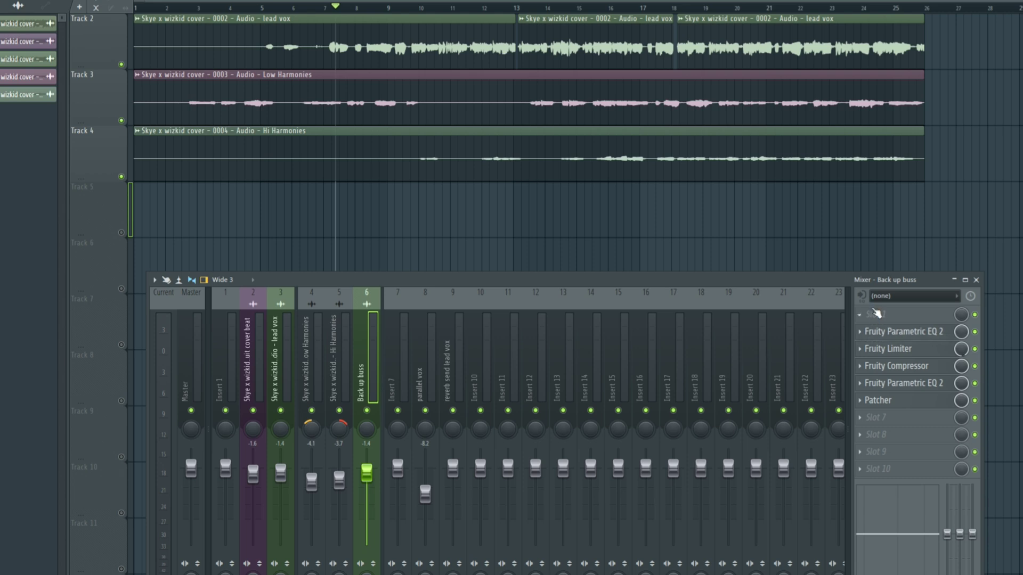
{"action": "left_click", "coordinate": [889, 332]}
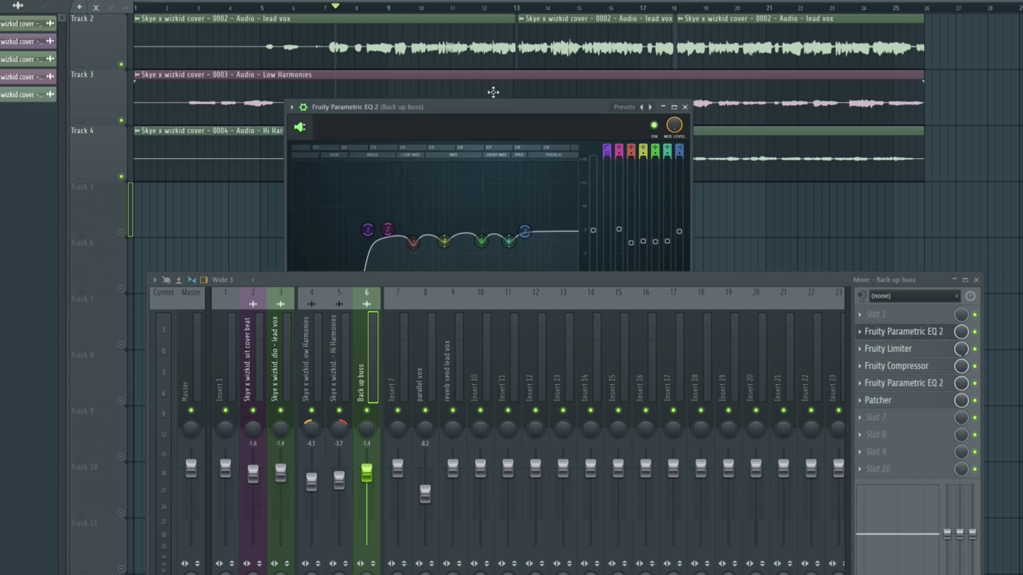
{"action": "left_click_drag", "start_coordinate": [499, 107], "coordinate": [526, 26]}
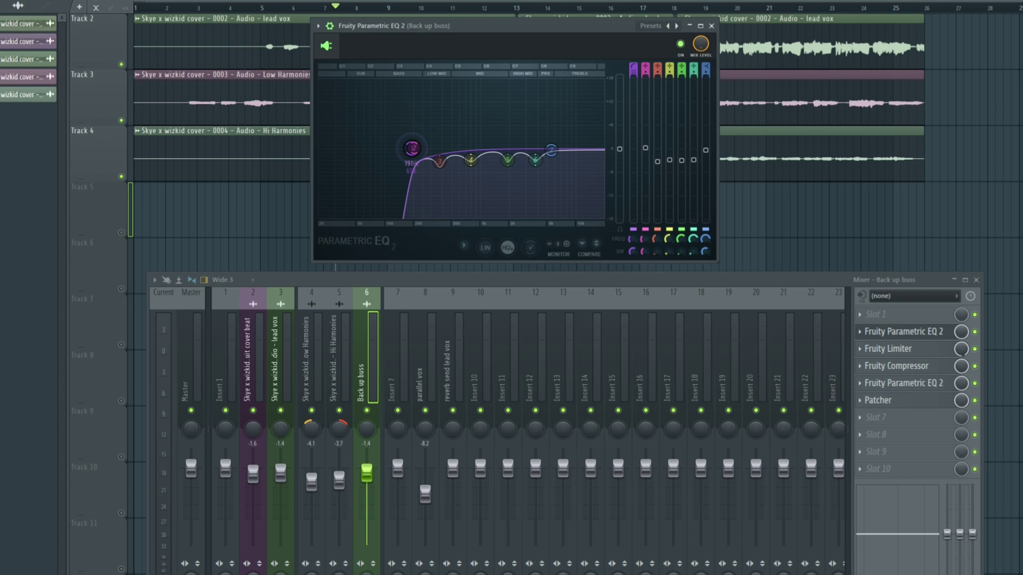
- Review the compressor, second EQ and Patcher de-esser on the Back up buss, and delete the Patcher
{"action": "left_click", "coordinate": [891, 367]}
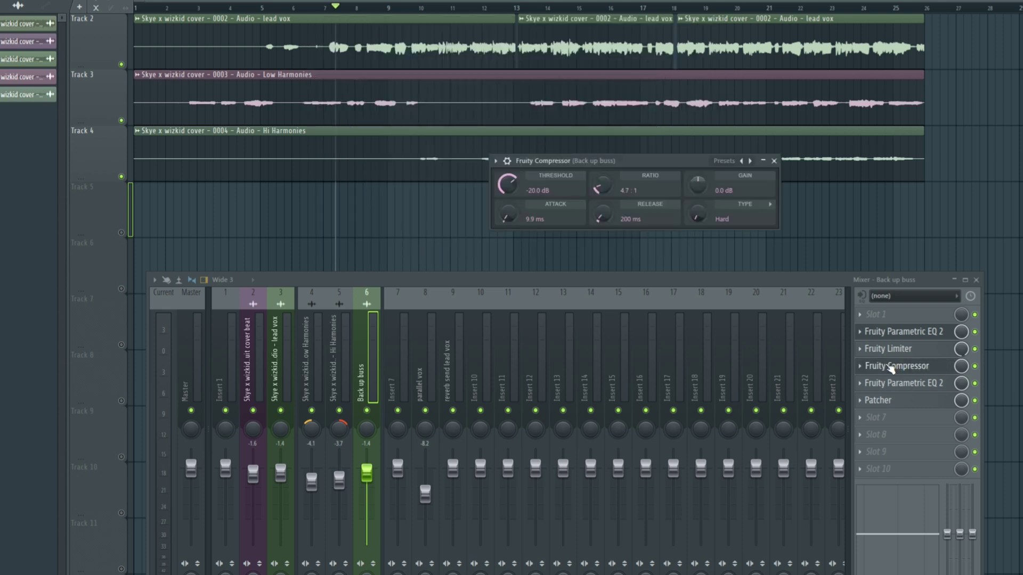
{"action": "left_click", "coordinate": [897, 384]}
{"action": "left_click", "coordinate": [892, 401]}
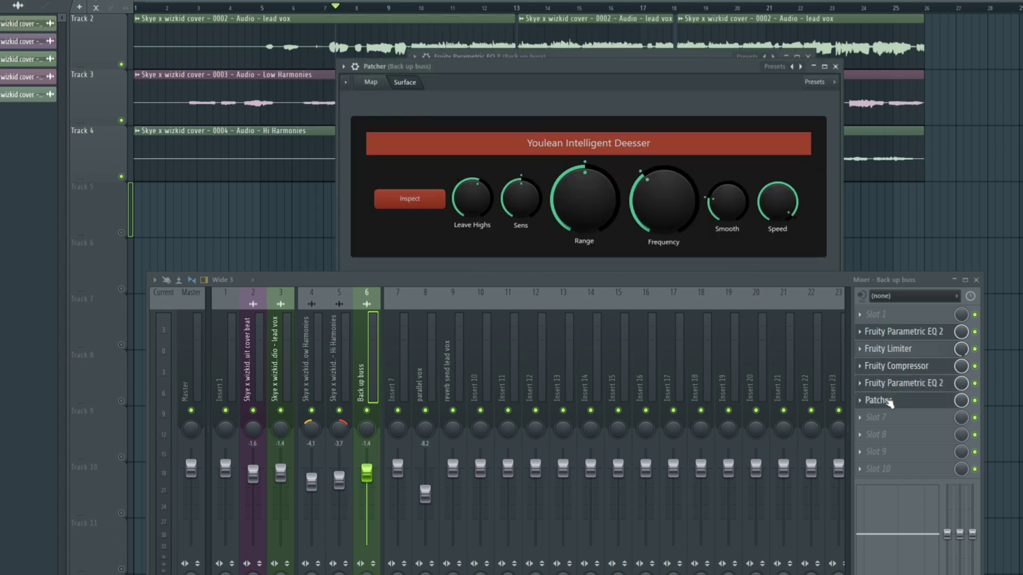
{"action": "right_click", "coordinate": [872, 404]}
{"action": "left_click", "coordinate": [879, 425]}
- Raise the Back up buss's Fruity Compressor gain to 8.1 dB while auditioning, and delete Fruity Limiter from its chain
{"action": "key", "text": "space"}
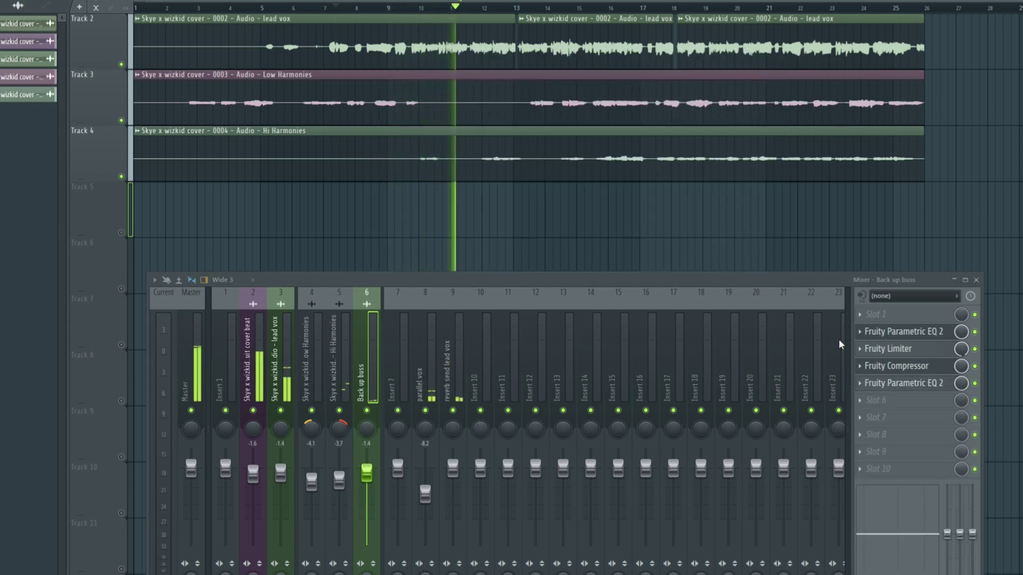
{"action": "left_click", "coordinate": [910, 368]}
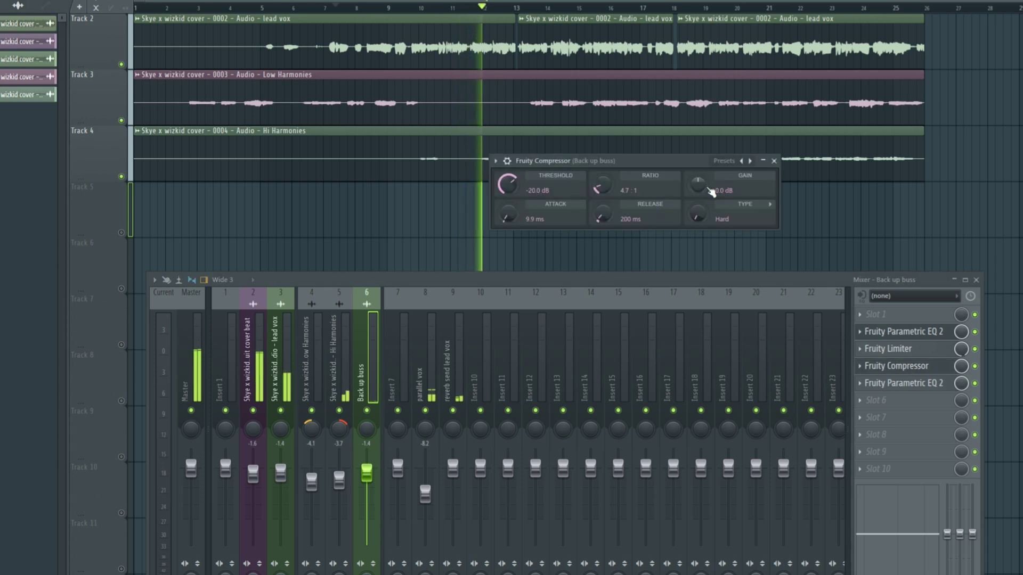
{"action": "left_click_drag", "start_coordinate": [697, 184], "coordinate": [697, 174]}
{"action": "key", "text": "space"}
{"action": "left_click", "coordinate": [860, 350]}
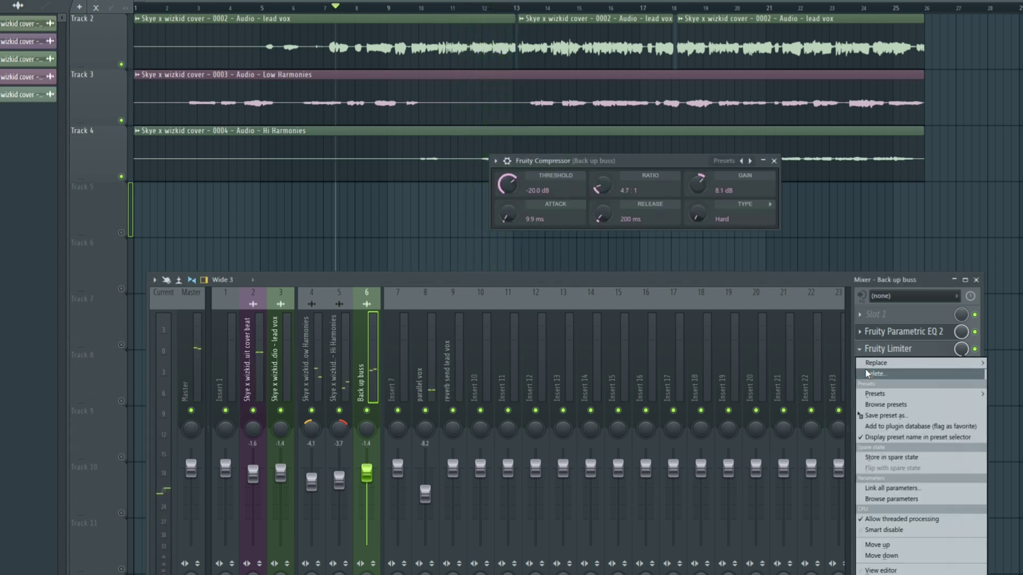
{"action": "left_click", "coordinate": [870, 375]}
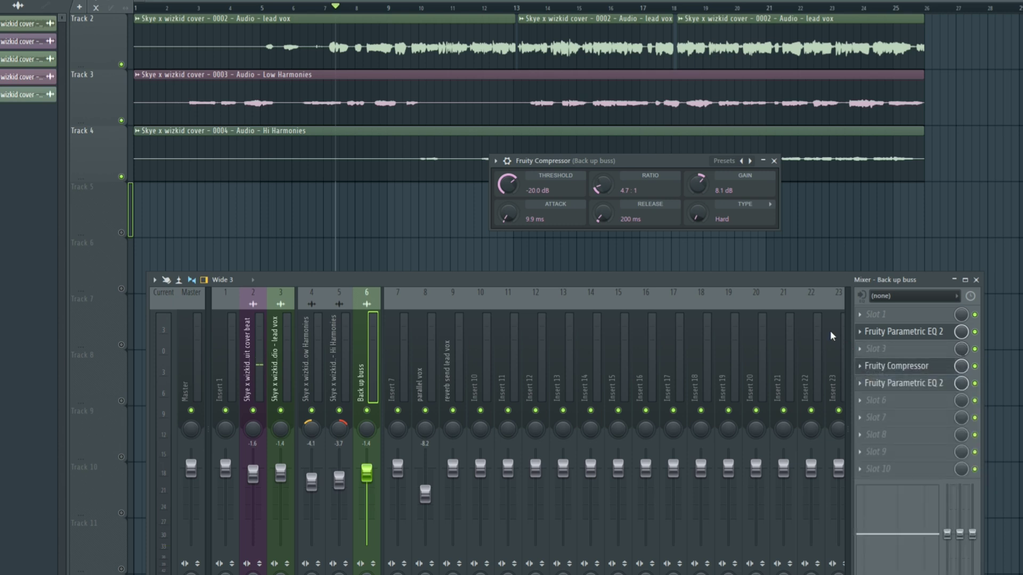
- Set the Back up buss's Fruity Compressor gain to 5.6 dB during playback, and stop playback
{"action": "key", "text": "space"}
{"action": "left_click_drag", "start_coordinate": [697, 182], "coordinate": [696, 204]}
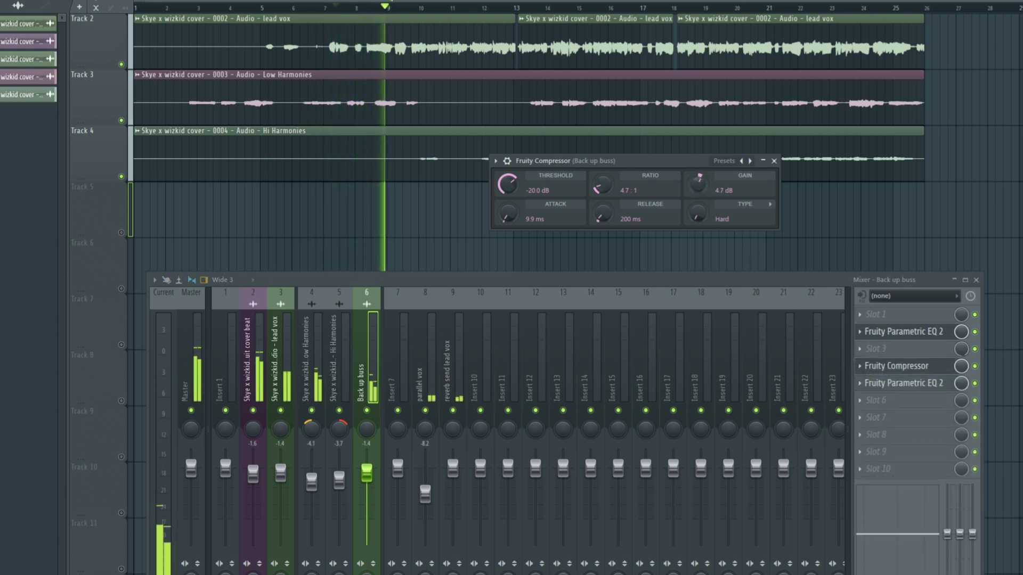
{"action": "scroll", "coordinate": [696, 187], "scroll_direction": "up", "scroll_amount": 3}
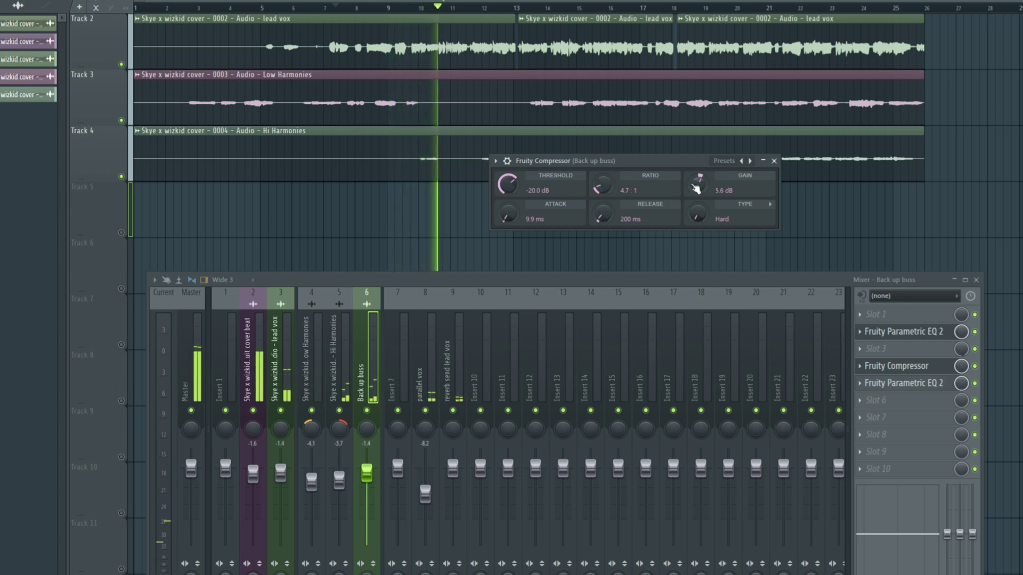
{"action": "key", "text": "space"}
- Lower the two highest bands in the Back up buss's second Fruity Parametric EQ 2 to soften the treble, and audition the mix
{"action": "left_click", "coordinate": [896, 366]}
{"action": "left_click", "coordinate": [919, 391]}
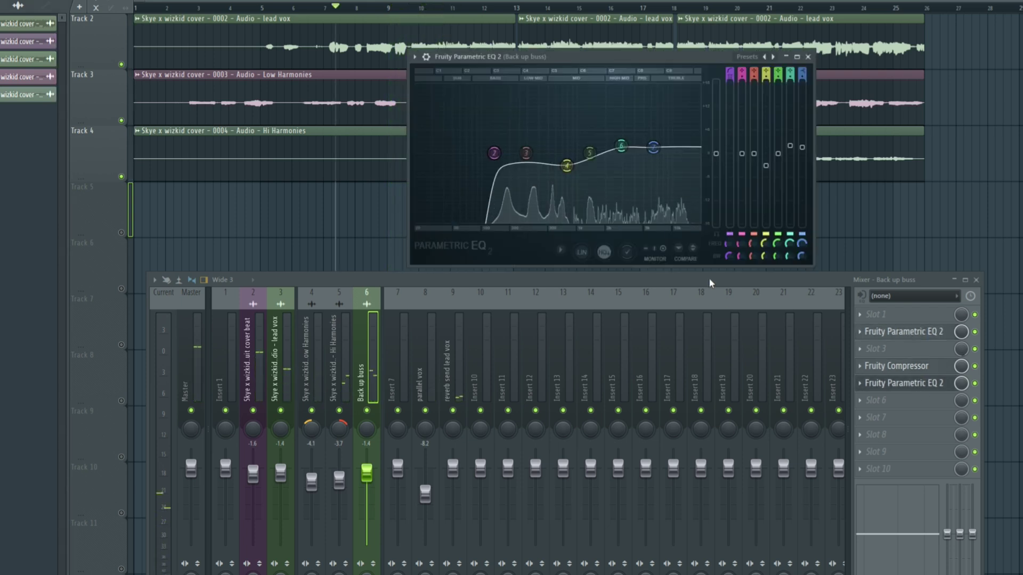
{"action": "key", "text": "space"}
{"action": "left_click_drag", "start_coordinate": [636, 147], "coordinate": [650, 173]}
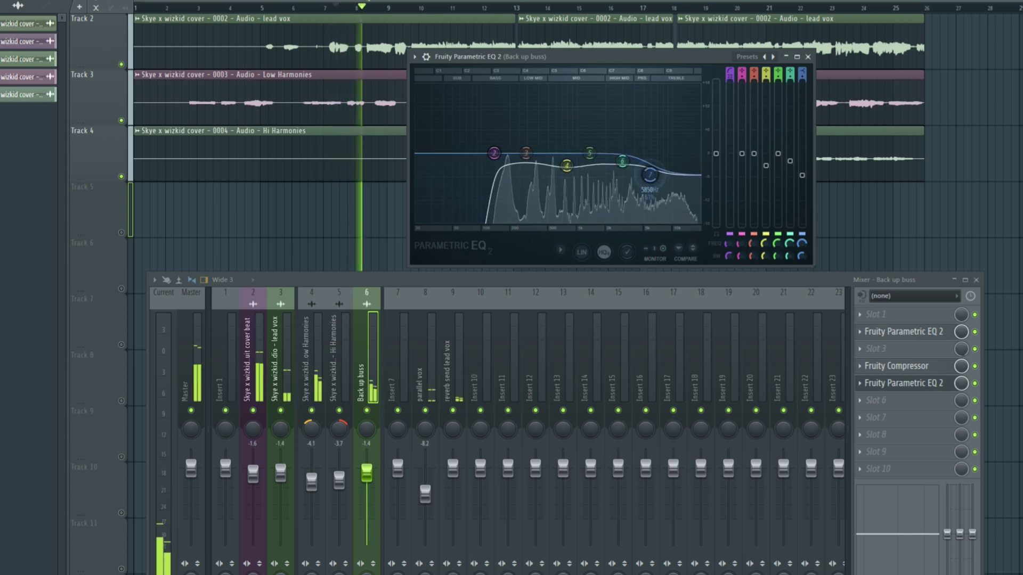
{"action": "left_click", "coordinate": [807, 56]}
{"action": "left_click", "coordinate": [530, 8]}
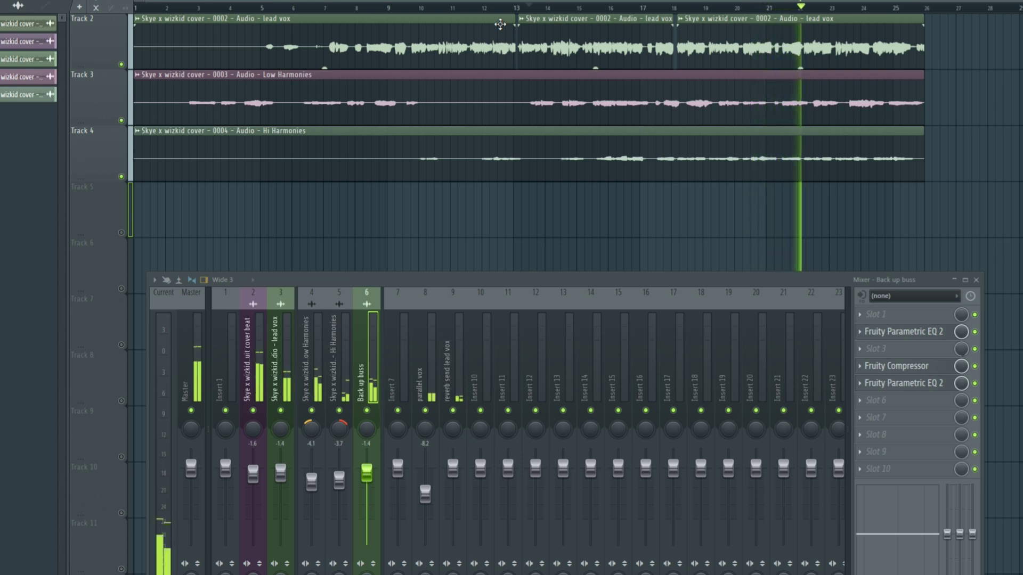
{"action": "key", "text": "space"}
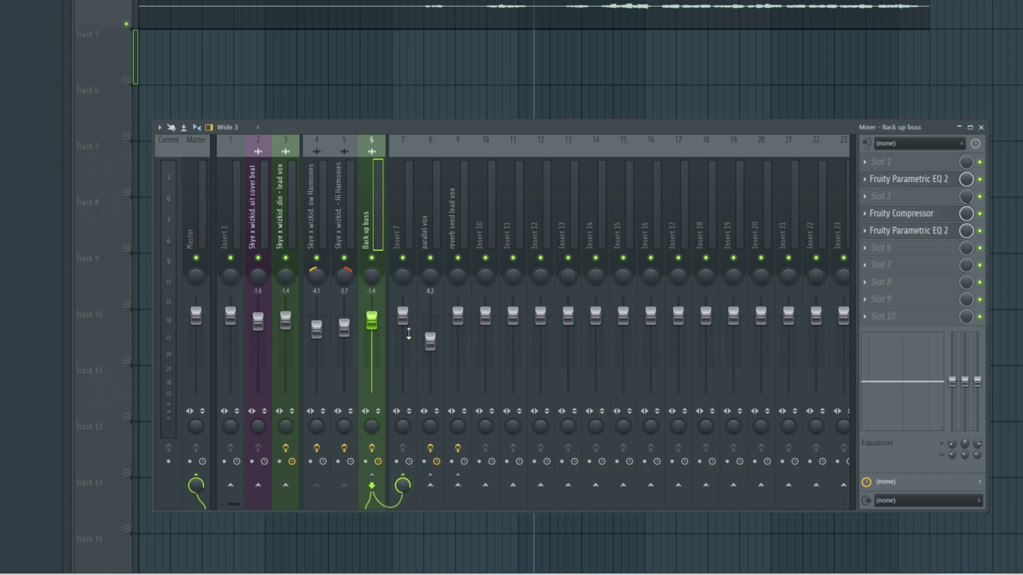
- Add Fruity Reeverb 2 to Insert 7, enlarge its room size, lower the dry level fully and set the wet level to 86%
{"action": "left_click", "coordinate": [406, 213]}
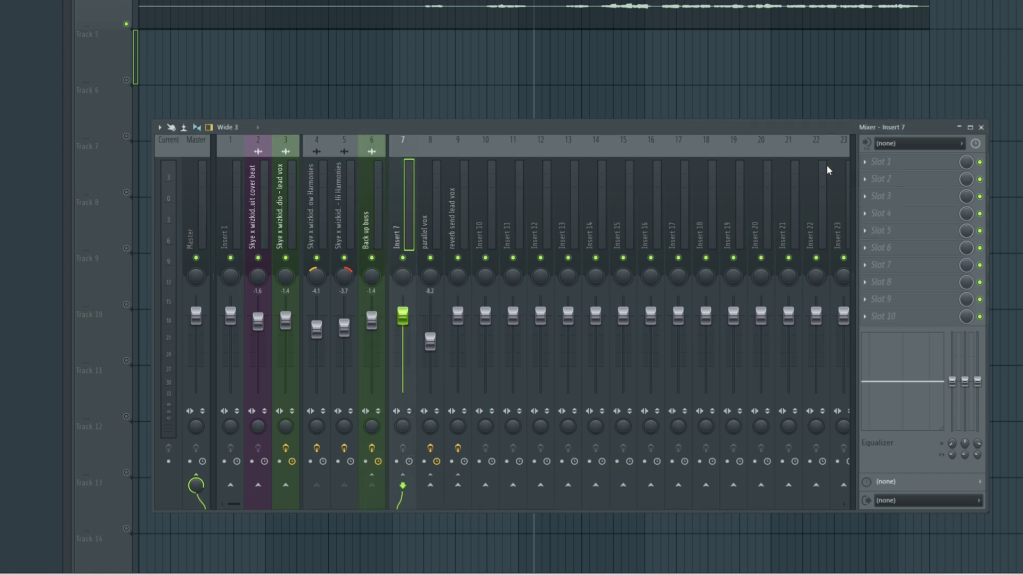
{"action": "left_click", "coordinate": [879, 169]}
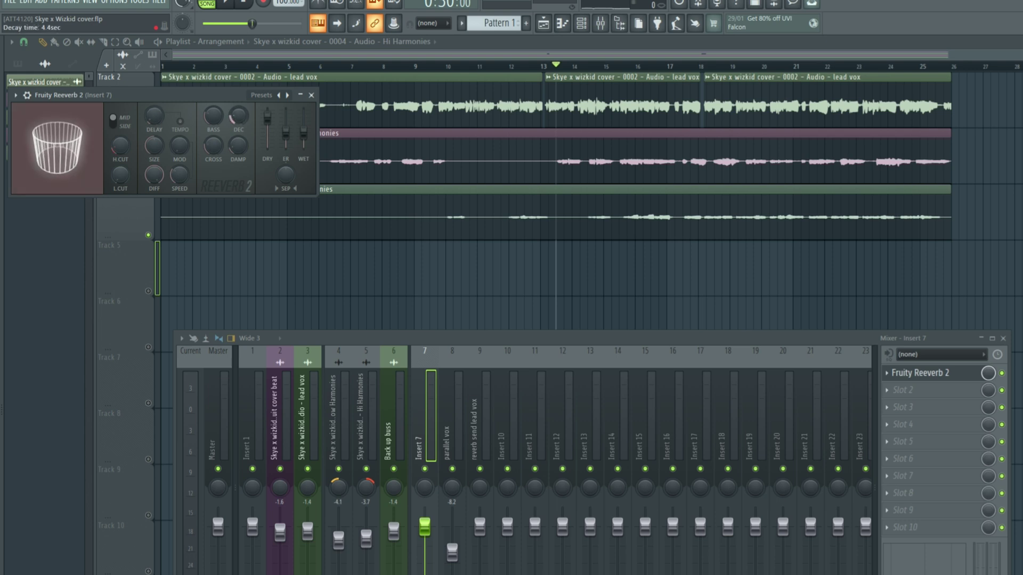
{"action": "left_click_drag", "start_coordinate": [154, 145], "coordinate": [154, 136]}
{"action": "left_click_drag", "start_coordinate": [267, 116], "coordinate": [304, 120]}
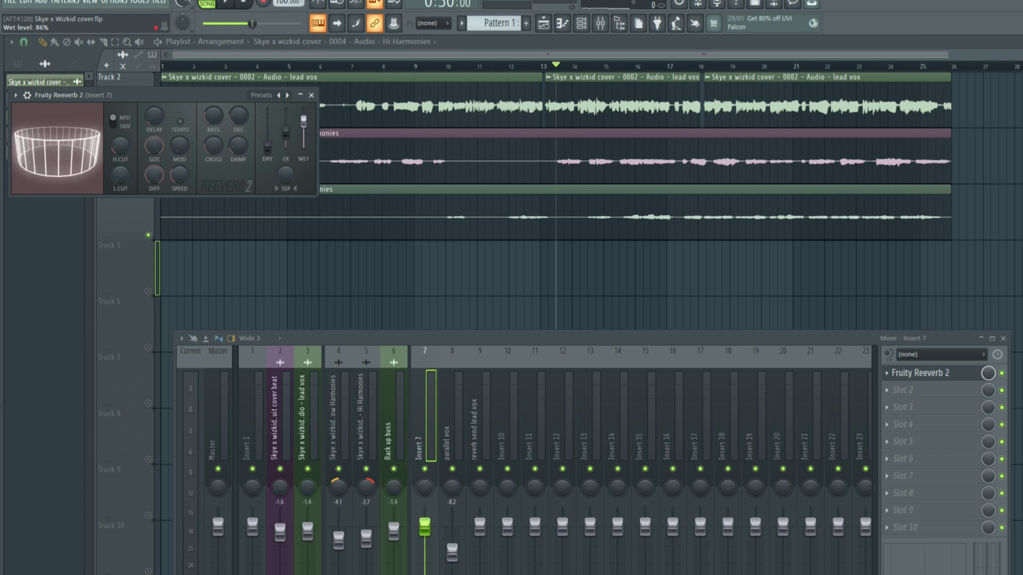
{"action": "left_click", "coordinate": [311, 95]}
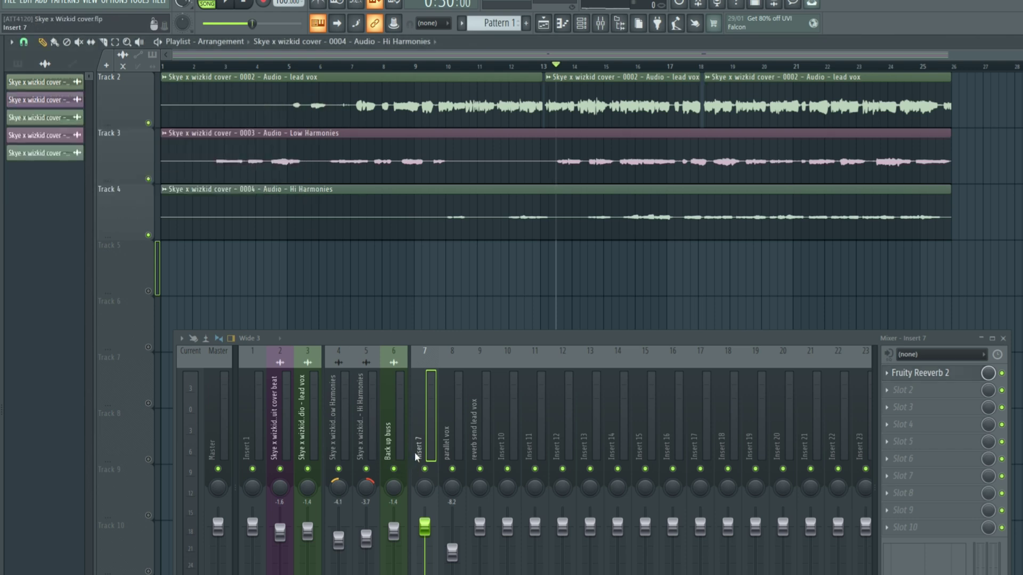
- Set the Back up buss's send to Insert 7 to 39% during playback, and reposition the mixer window
{"action": "key", "text": "space"}
{"action": "left_click", "coordinate": [395, 452]}
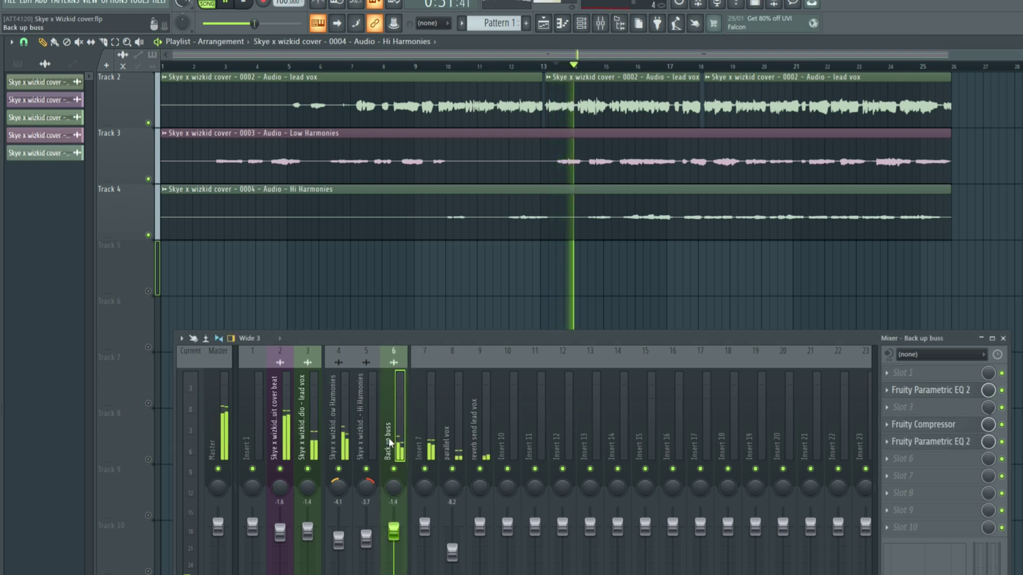
{"action": "key", "text": "space"}
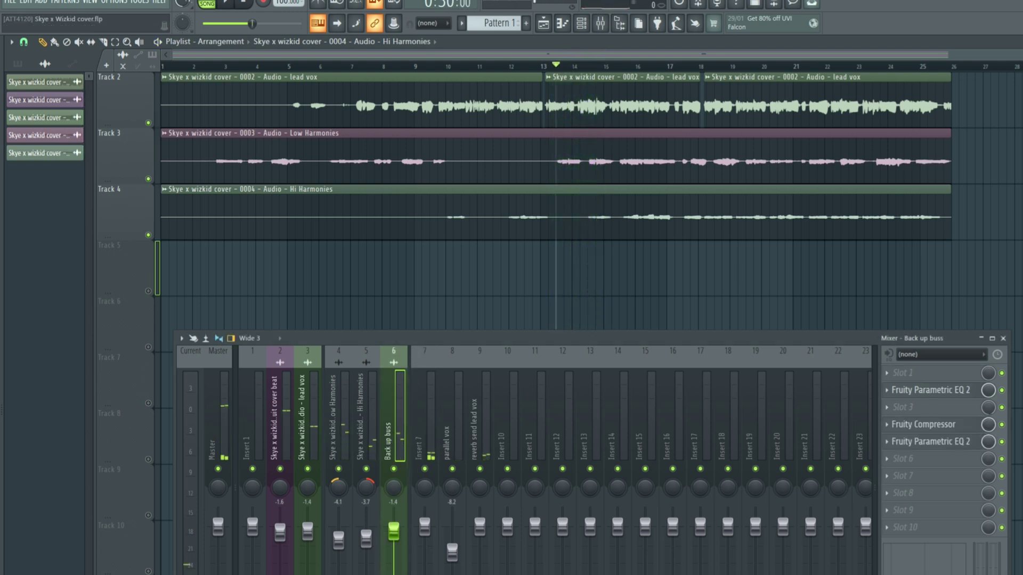
{"action": "key", "text": "space"}
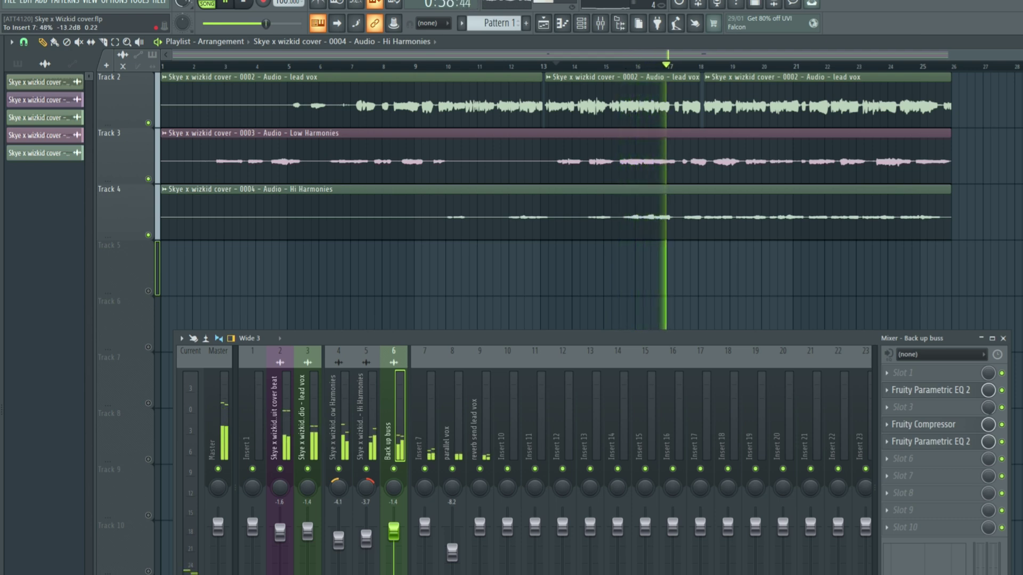
{"action": "left_click_drag", "start_coordinate": [529, 339], "coordinate": [553, 287]}
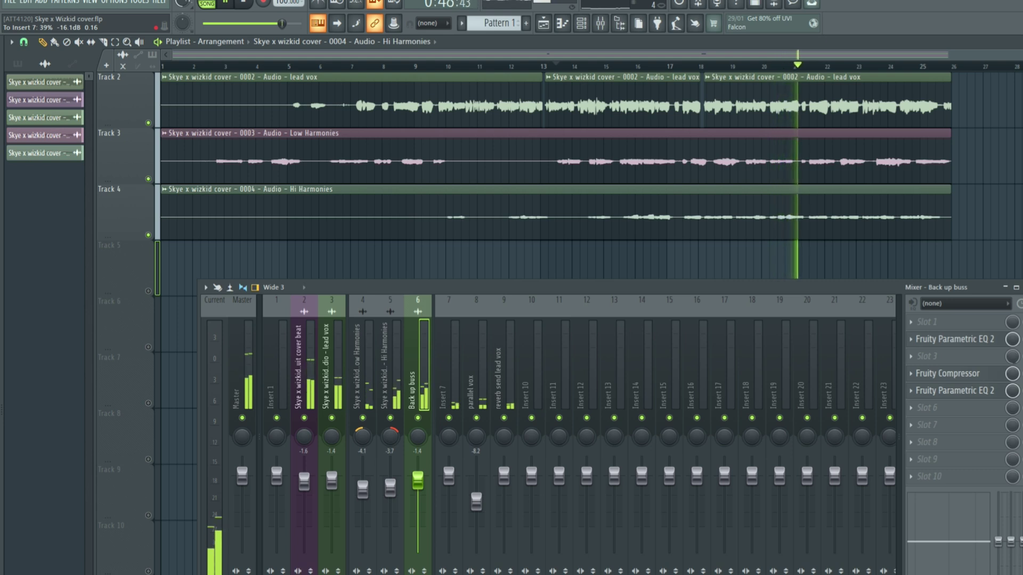
- Mute the beat on Track 1 temporarily while replaying from bar 13, and adjust the Back up buss's send to Insert 7 to 64%
{"action": "left_click", "coordinate": [558, 65]}
{"action": "scroll", "coordinate": [270, 155], "scroll_direction": "up", "scroll_amount": 1}
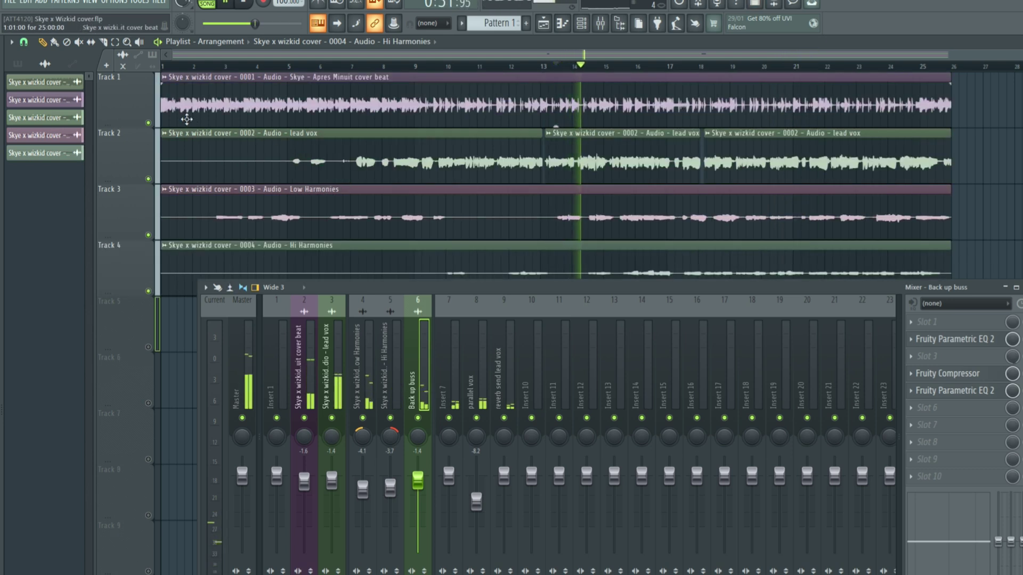
{"action": "left_click", "coordinate": [148, 123]}
{"action": "scroll", "coordinate": [373, 161], "scroll_direction": "down", "scroll_amount": 2}
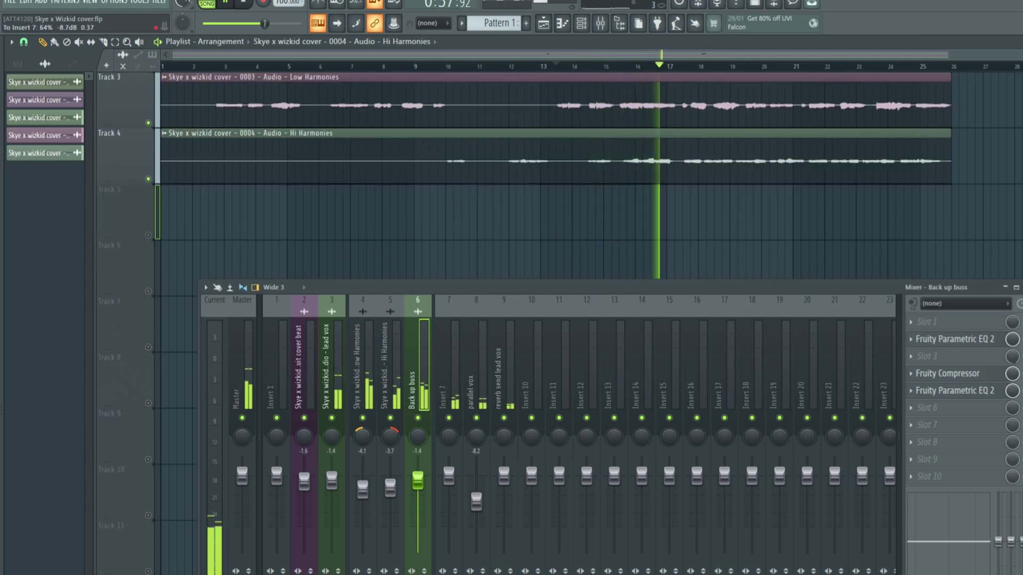
{"action": "scroll", "coordinate": [251, 130], "scroll_direction": "up", "scroll_amount": 2}
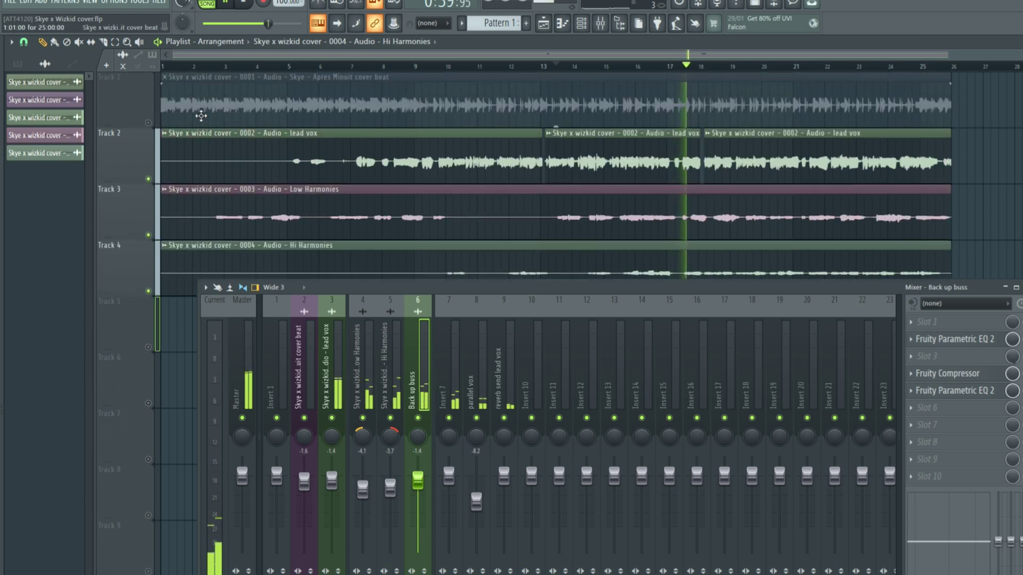
{"action": "scroll", "coordinate": [417, 125], "scroll_direction": "down", "scroll_amount": 3}
{"action": "scroll", "coordinate": [418, 126], "scroll_direction": "up", "scroll_amount": 2}
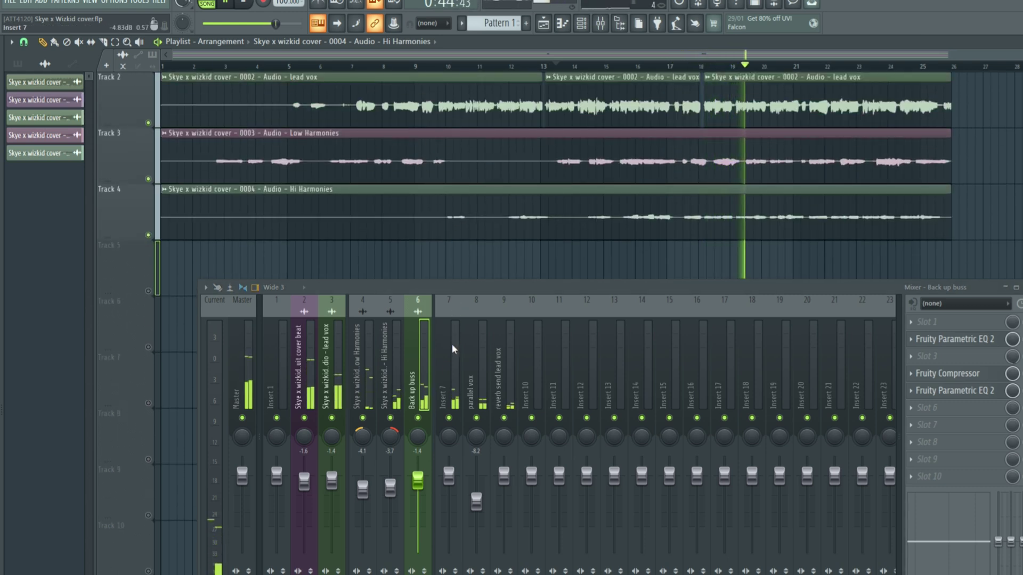
- Add Fruity Parametric EQ 2 after the reverb on Insert 7, and make band 1 a steeper high-pass filter
{"action": "left_click", "coordinate": [453, 348]}
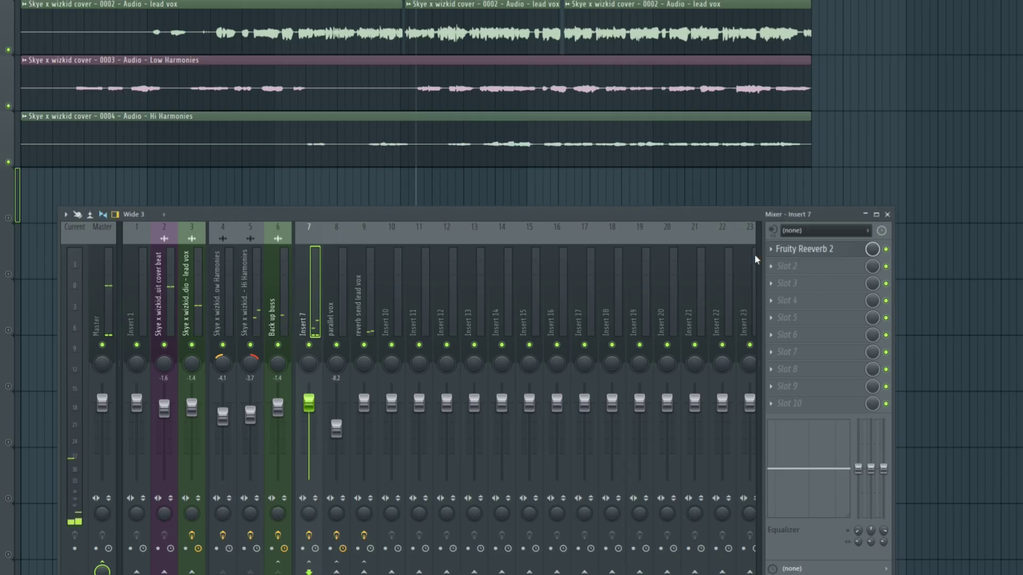
{"action": "left_click", "coordinate": [781, 269]}
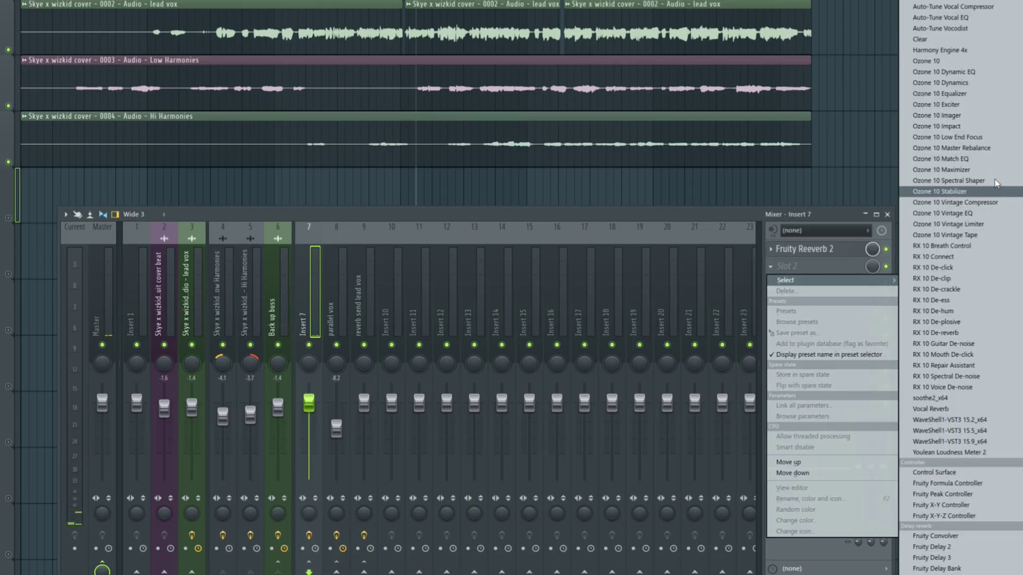
{"action": "left_click", "coordinate": [943, 559]}
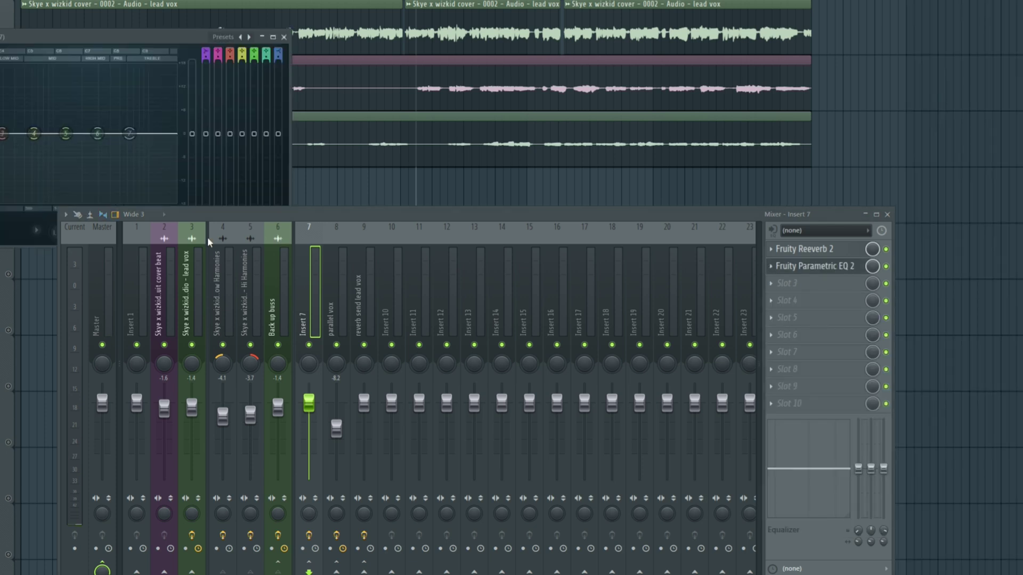
{"action": "right_click", "coordinate": [76, 184]}
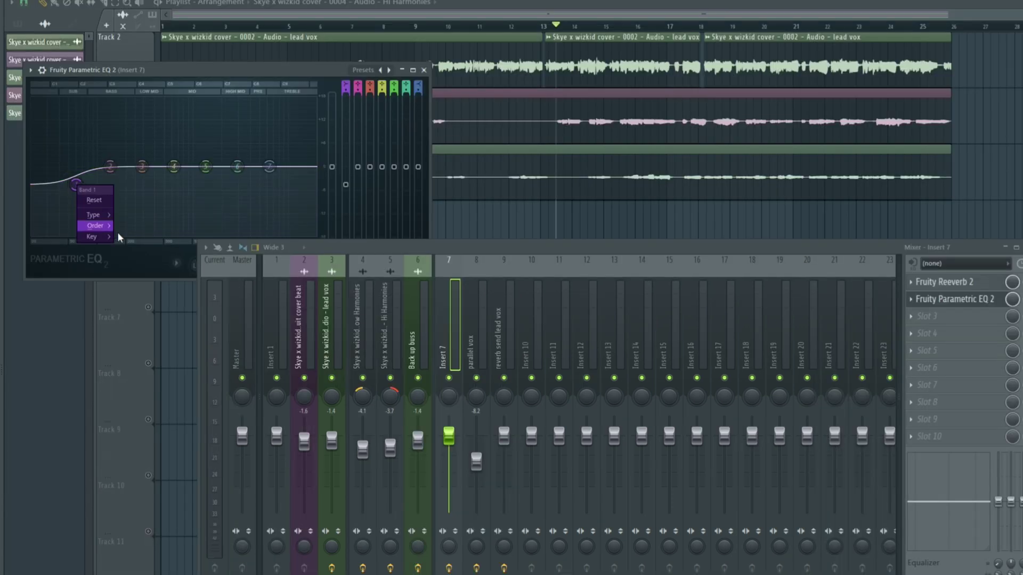
{"action": "left_click", "coordinate": [133, 247]}
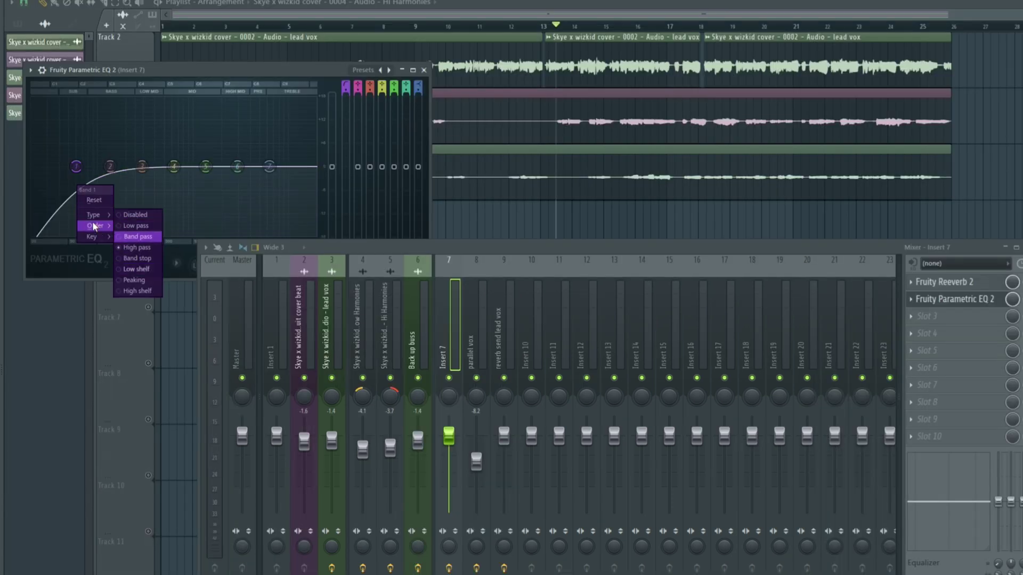
{"action": "left_click", "coordinate": [100, 202]}
- Raise the reverb EQ's high-pass cutoff to 483 Hz and lower bands 6 and 7 while auditioning
{"action": "left_click_drag", "start_coordinate": [76, 166], "coordinate": [128, 166]}
{"action": "key", "text": "space"}
{"action": "left_click_drag", "start_coordinate": [128, 206], "coordinate": [154, 206]}
{"action": "left_click_drag", "start_coordinate": [237, 207], "coordinate": [283, 227]}
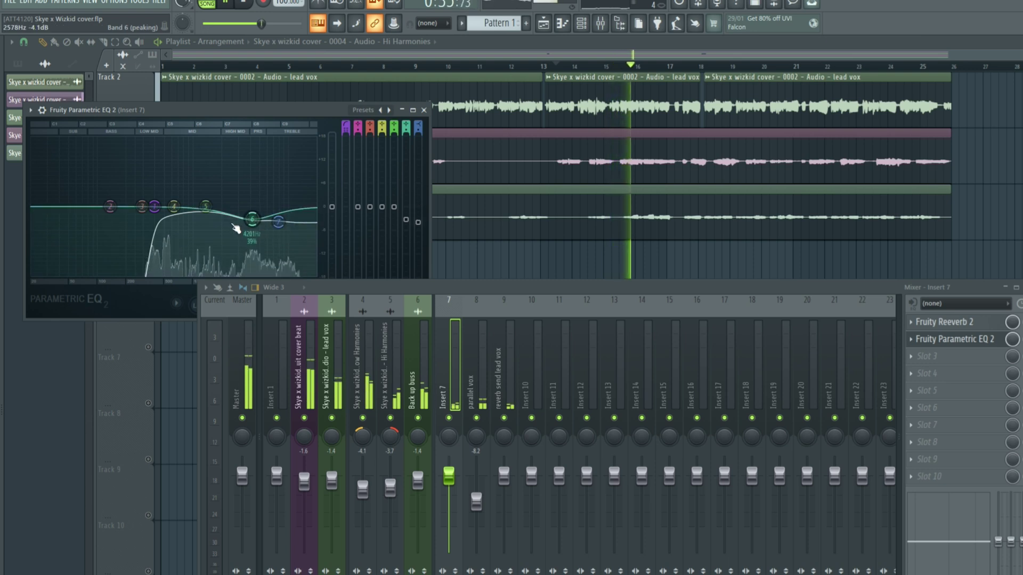
{"action": "left_click_drag", "start_coordinate": [155, 206], "coordinate": [162, 206]}
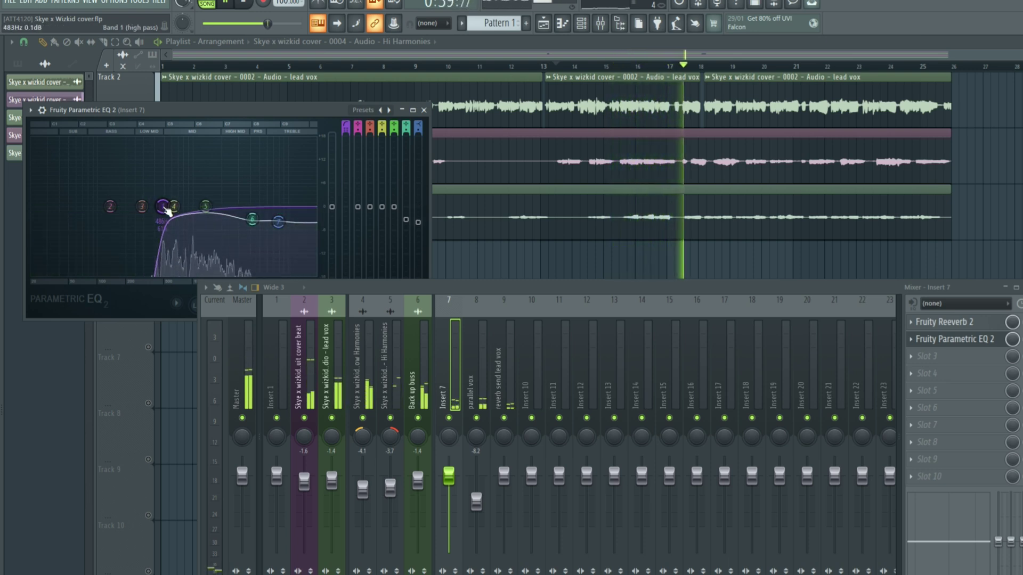
{"action": "key", "text": "space"}
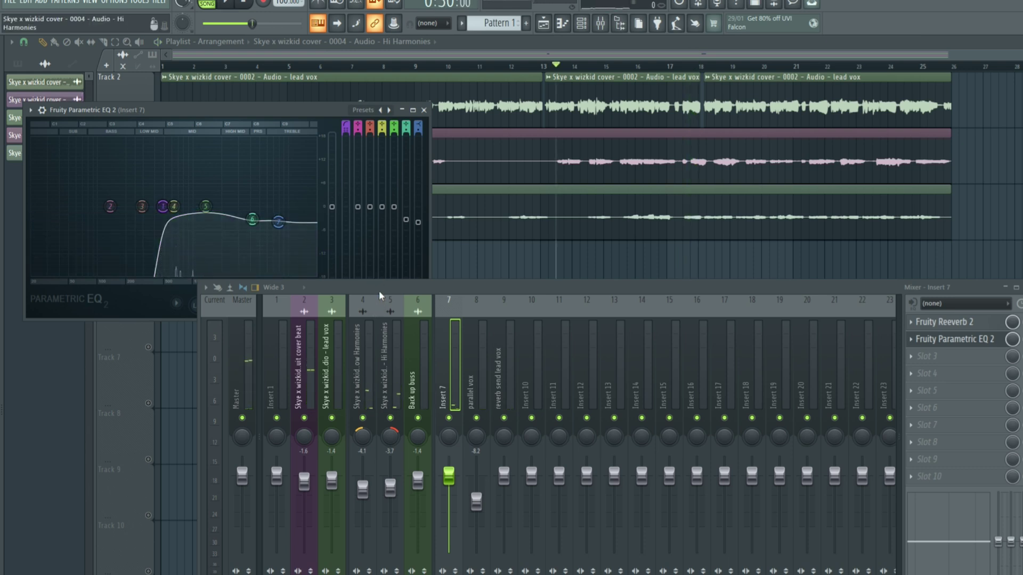
- Check the pre-delay values on the Reverb Calculator page, adjust the pre-delay of Insert 7's Fruity Reeverb 2, and close the plugin windows
{"action": "key", "text": "alt+Tab"}
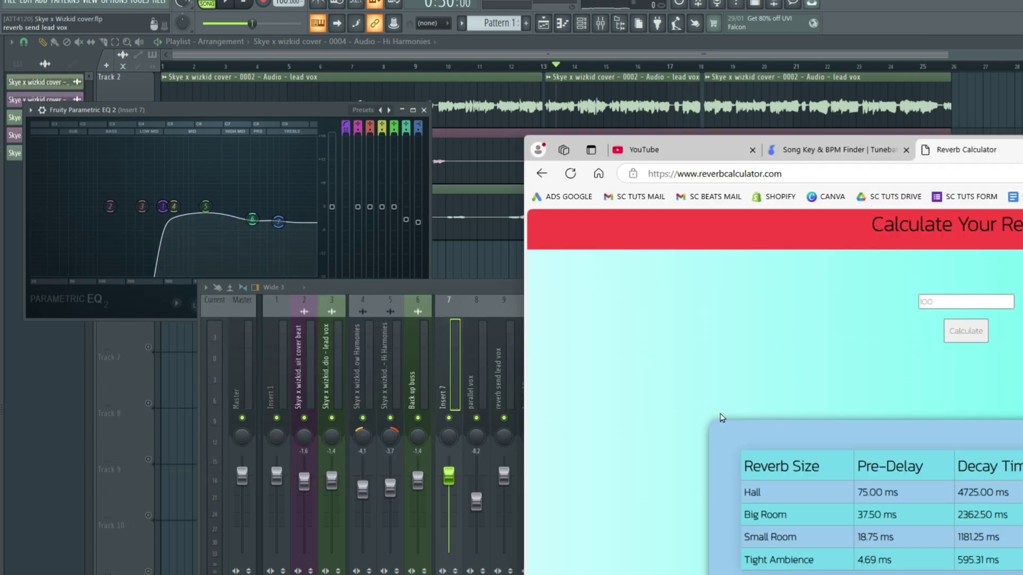
{"action": "key", "text": "alt+Tab"}
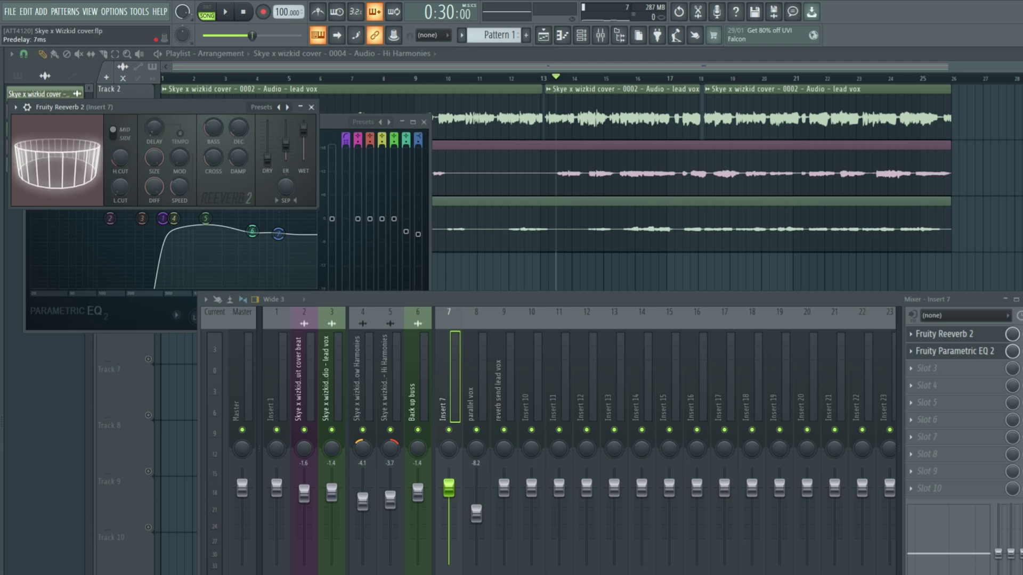
{"action": "left_click_drag", "start_coordinate": [154, 128], "coordinate": [154, 121]}
{"action": "key", "text": "alt+Tab"}
{"action": "key", "text": "alt+Tab"}
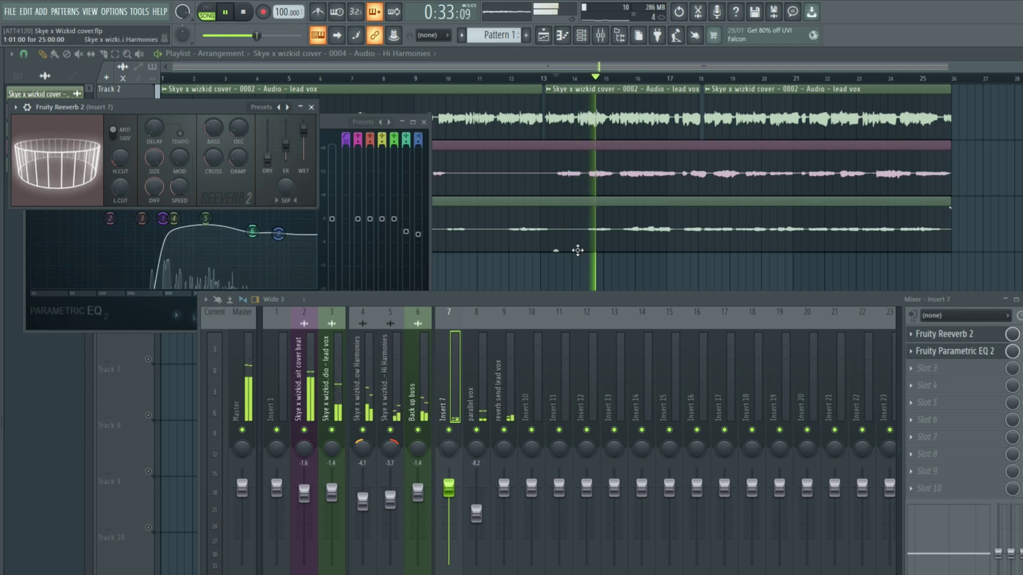
{"action": "left_click", "coordinate": [424, 122]}
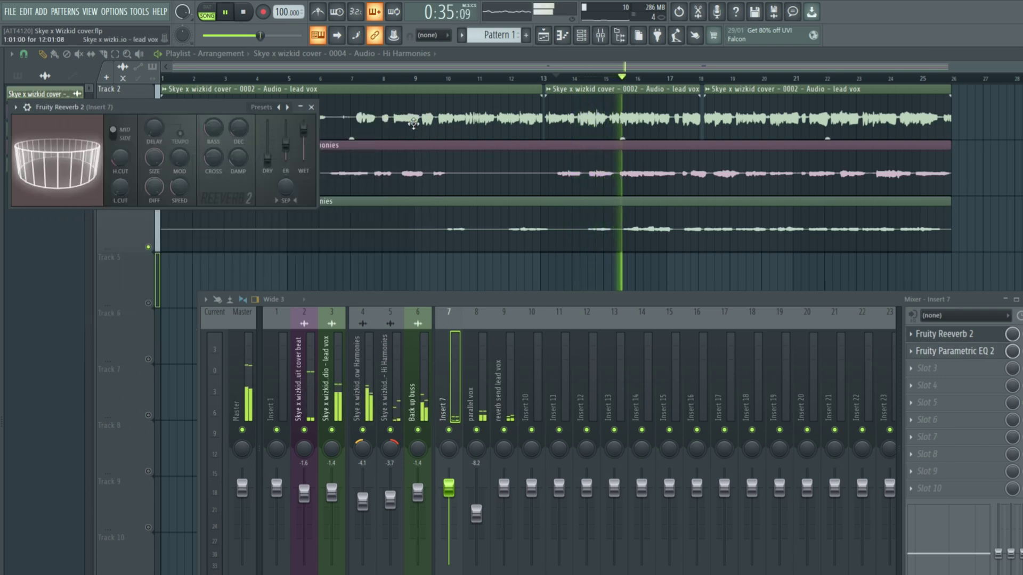
{"action": "left_click", "coordinate": [311, 107]}
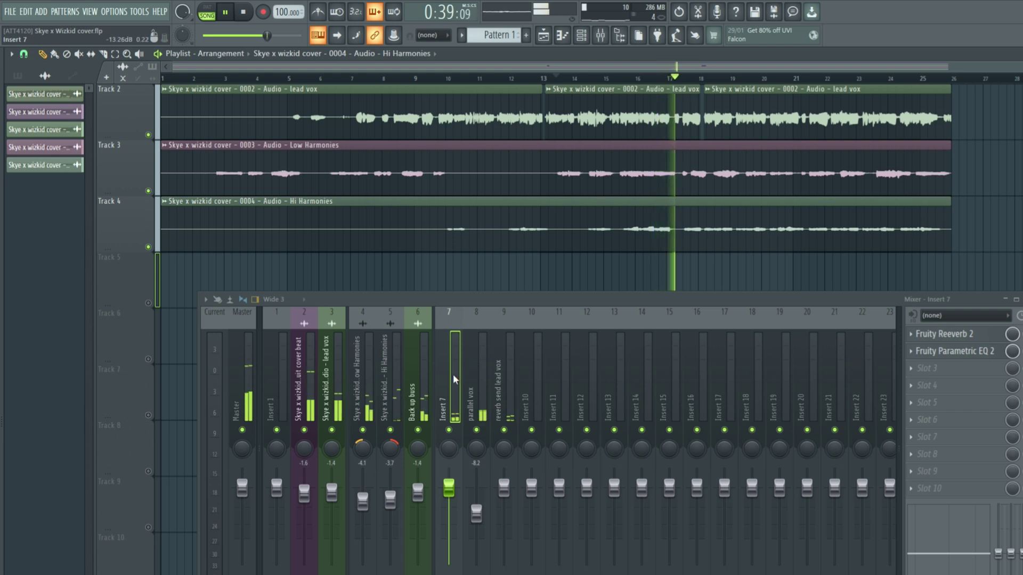
- Audition the mix from different points in the song with the harmonies' reverb, and select the Back up buss
{"action": "scroll", "coordinate": [665, 160], "scroll_direction": "down", "scroll_amount": 1}
{"action": "scroll", "coordinate": [668, 164], "scroll_direction": "up", "scroll_amount": 2}
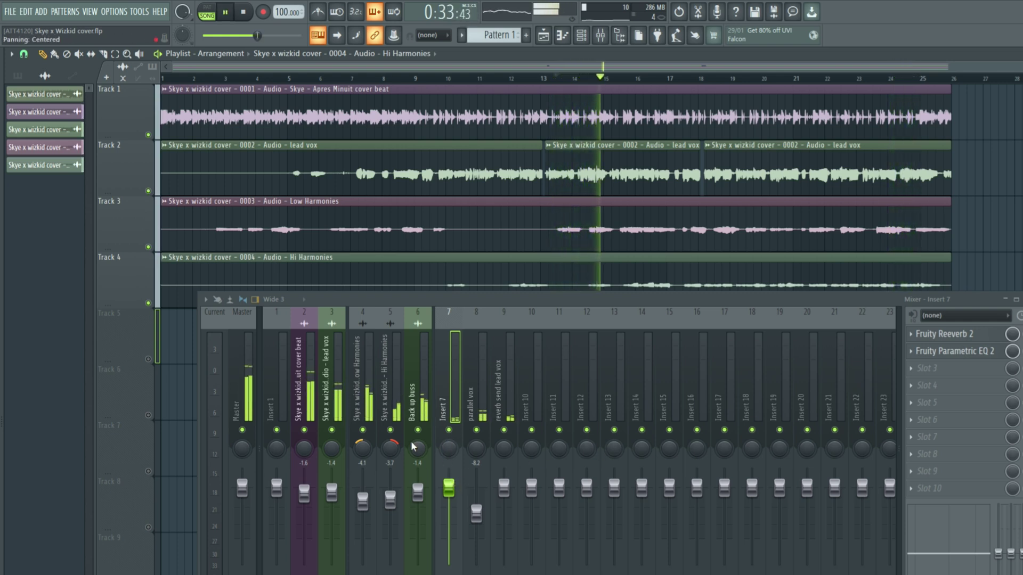
{"action": "left_click", "coordinate": [418, 313]}
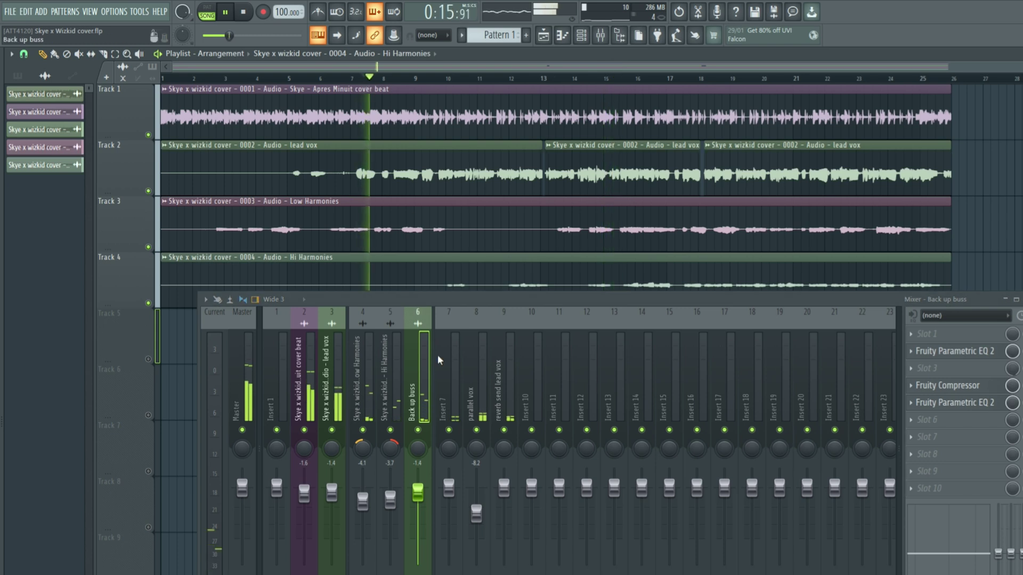
{"action": "scroll", "coordinate": [442, 217], "scroll_direction": "down", "scroll_amount": 2}
{"action": "scroll", "coordinate": [442, 217], "scroll_direction": "up", "scroll_amount": 1}
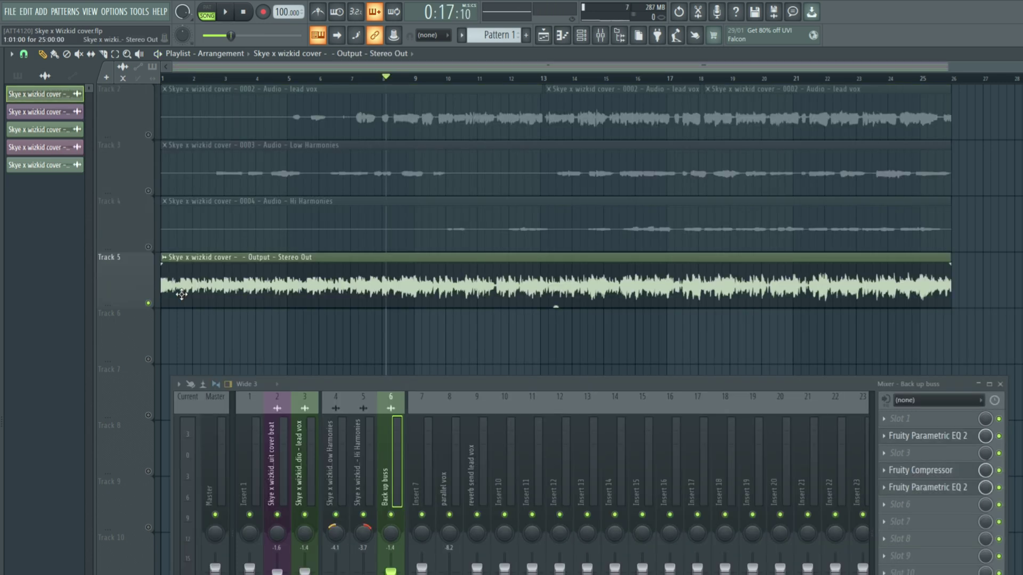
- Compare the soloed Stereo Out audio on Track 5 with the full vocal mix by playing each, with Track 5 muted for the mix
{"action": "key", "text": "space"}
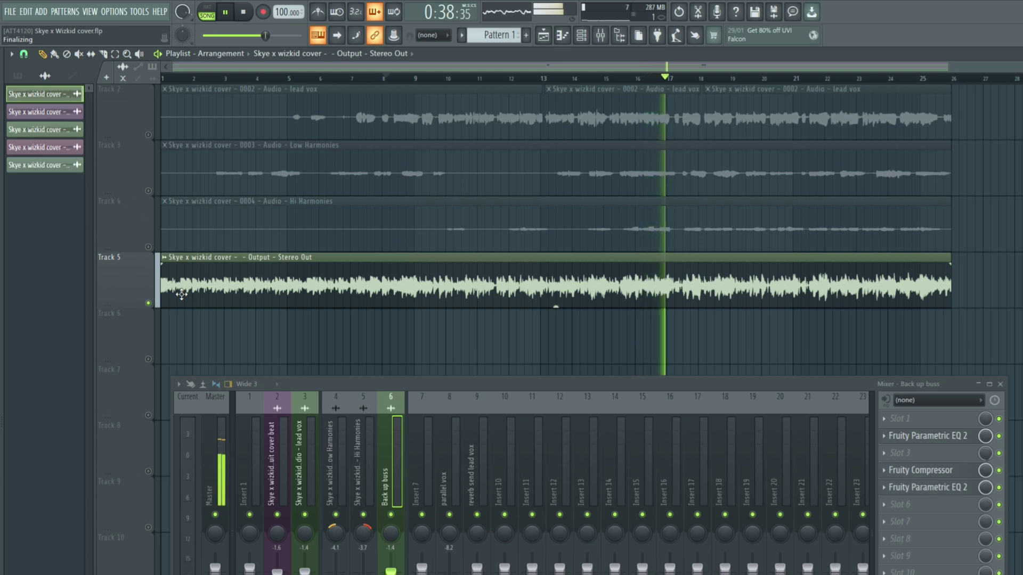
{"action": "key", "text": "space"}
{"action": "left_click", "coordinate": [148, 304]}
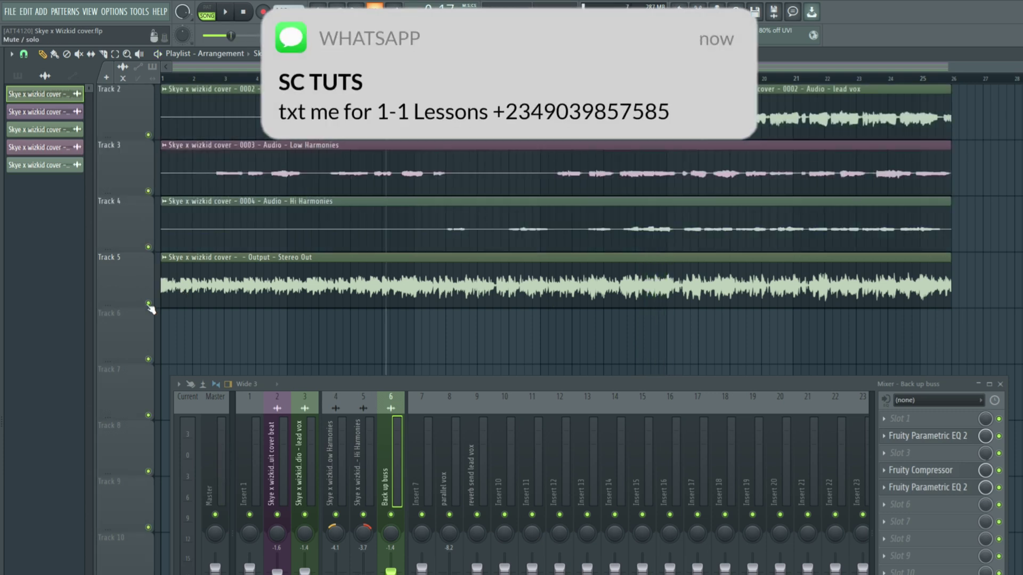
{"action": "key", "text": "space"}
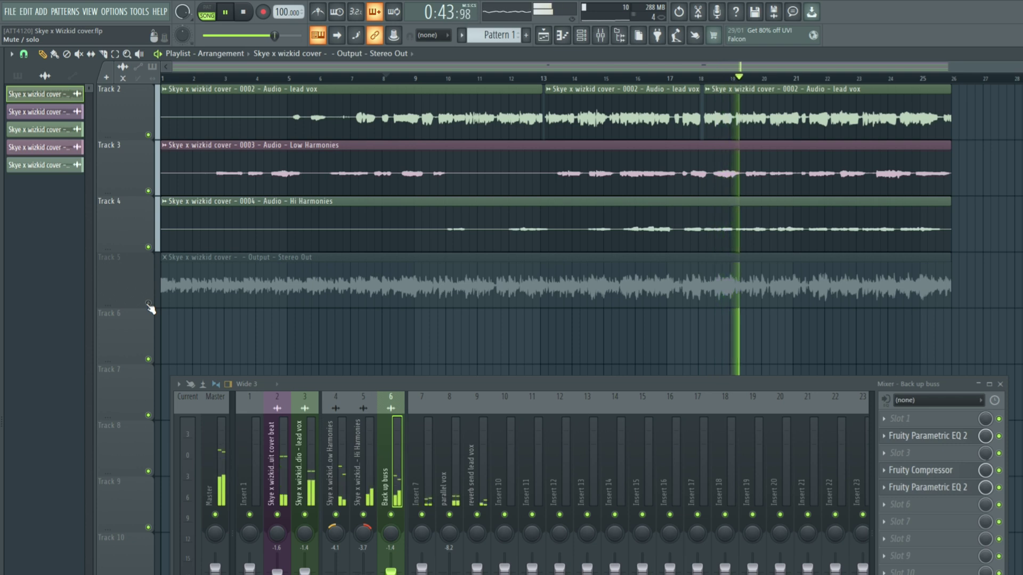
{"action": "key", "text": "space"}
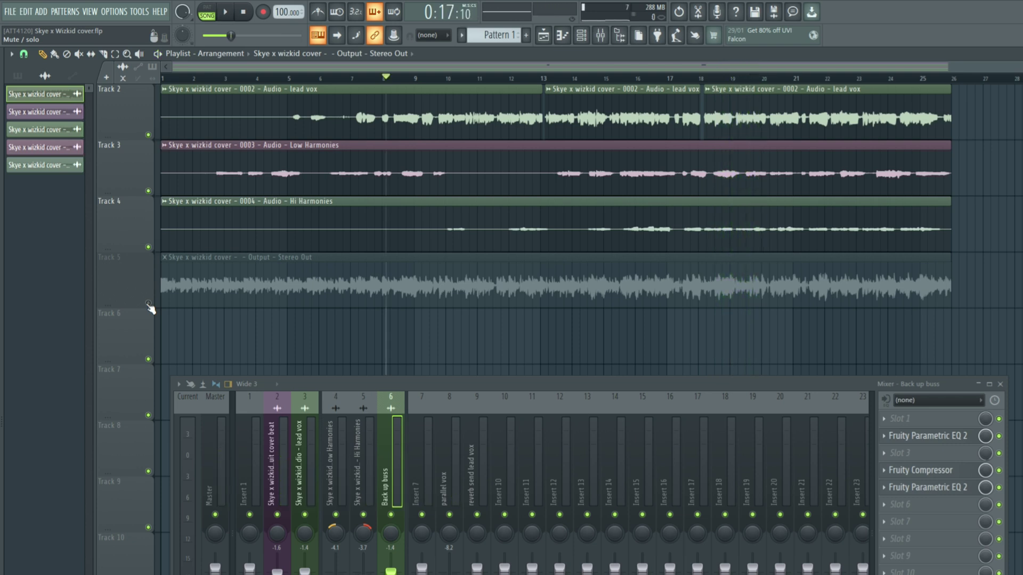